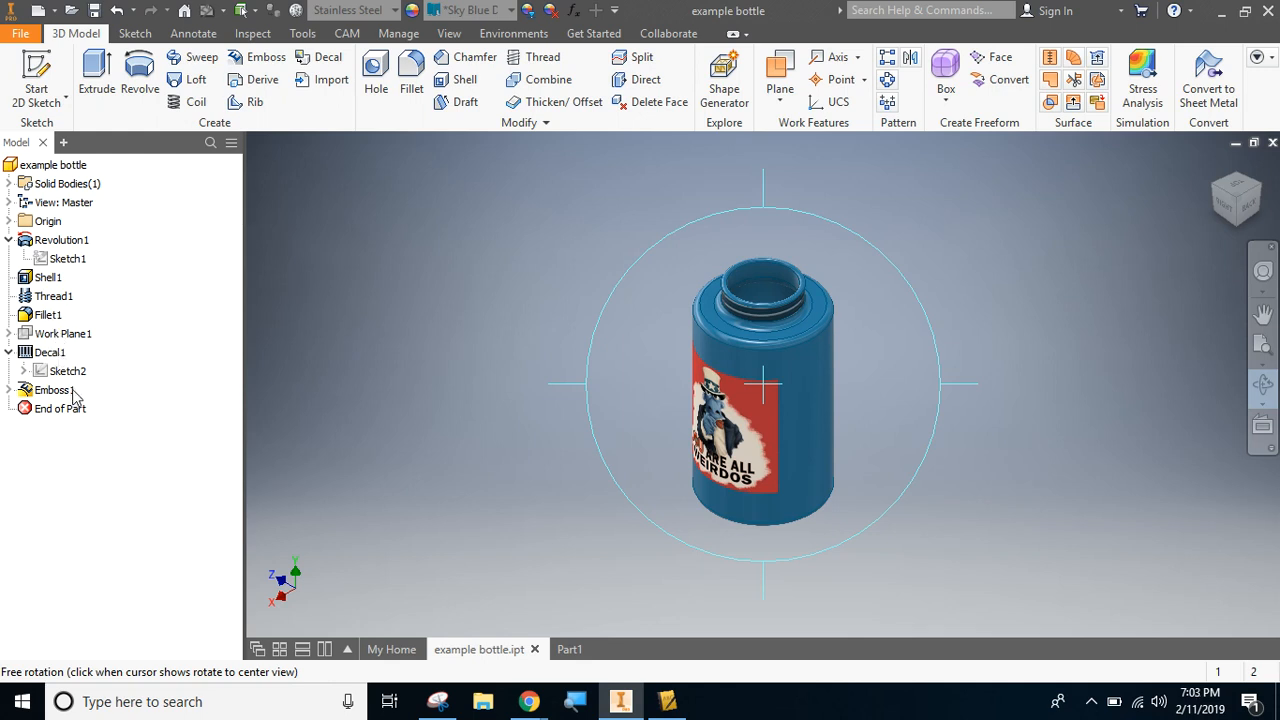
# Step: Examine the underside of the example bottle, including the curved embossed lettering on its base
pyautogui.click(1236, 224)
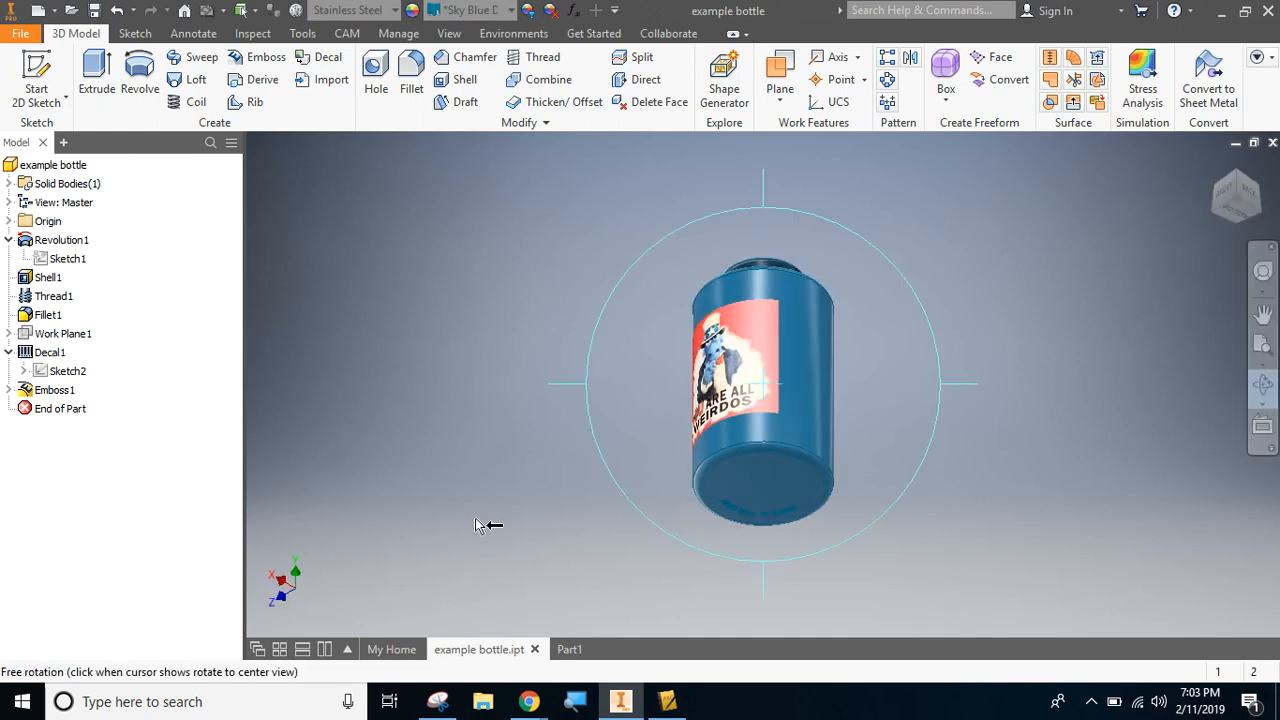
pyautogui.scroll(-2, 714, 500)
pyautogui.scroll(-2, 800, 523)
pyautogui.scroll(-2, 800, 523)
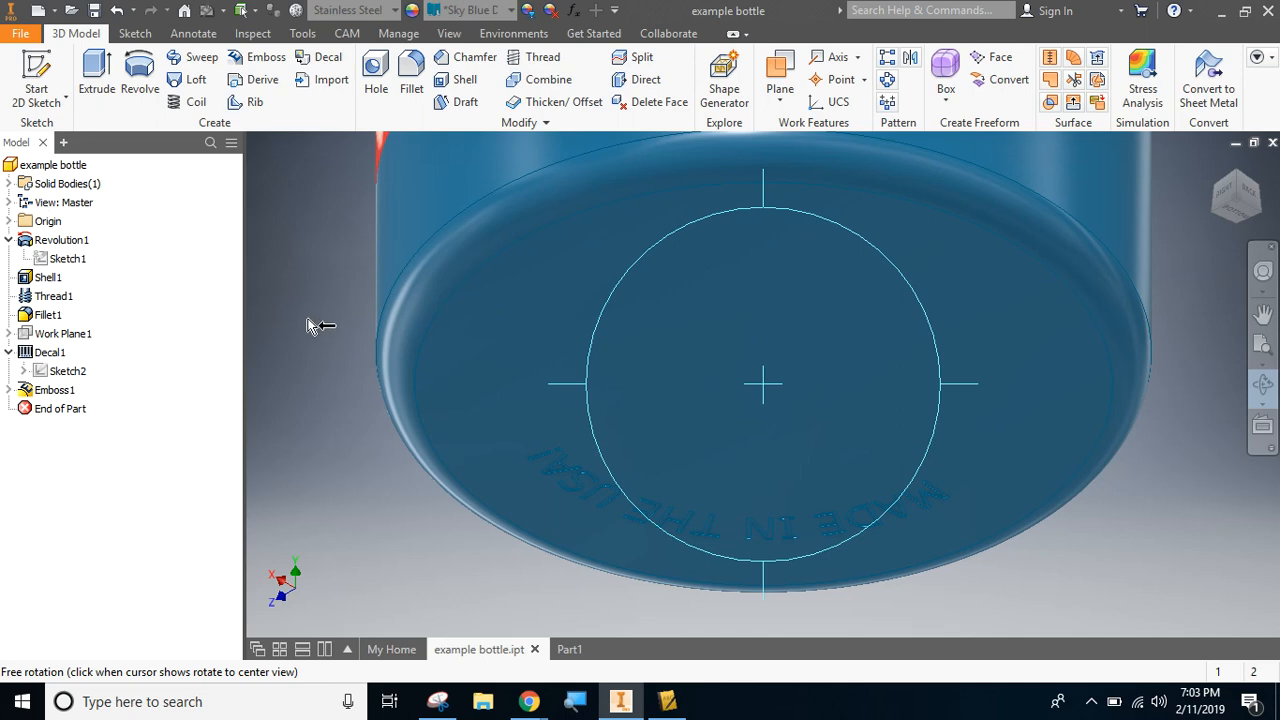
pyautogui.press('Escape')
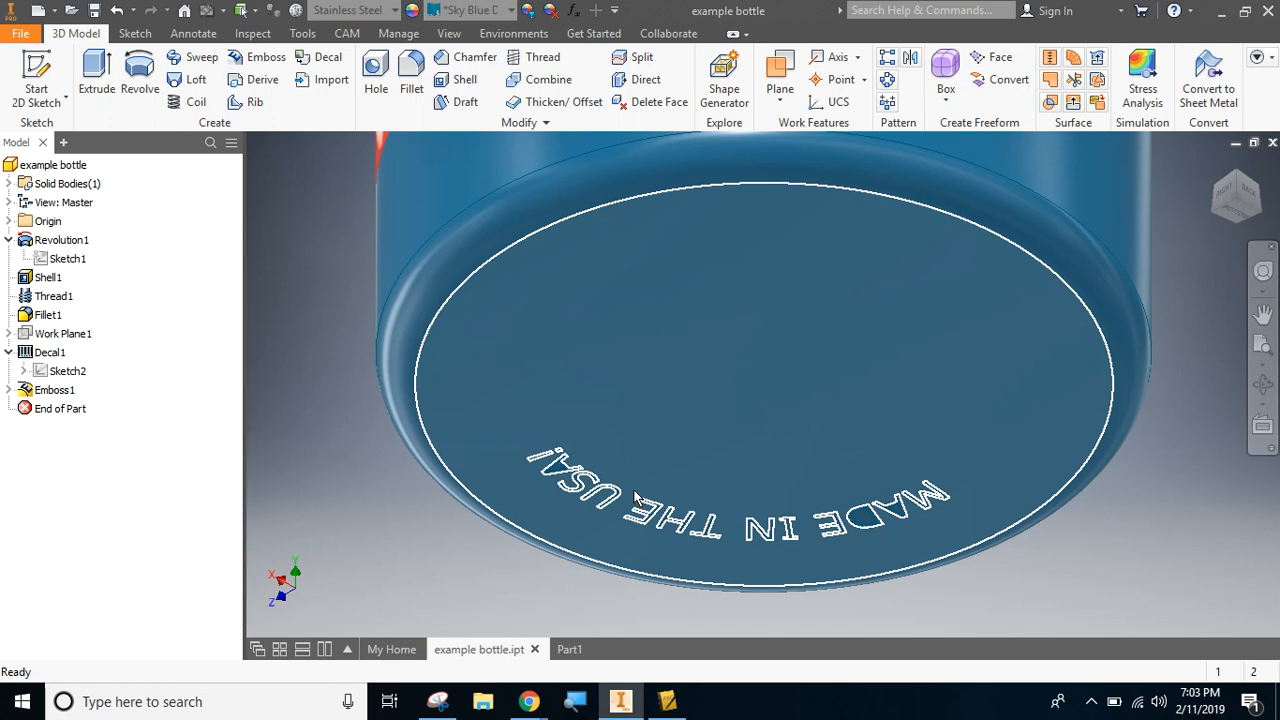
pyautogui.moveTo(666, 528)
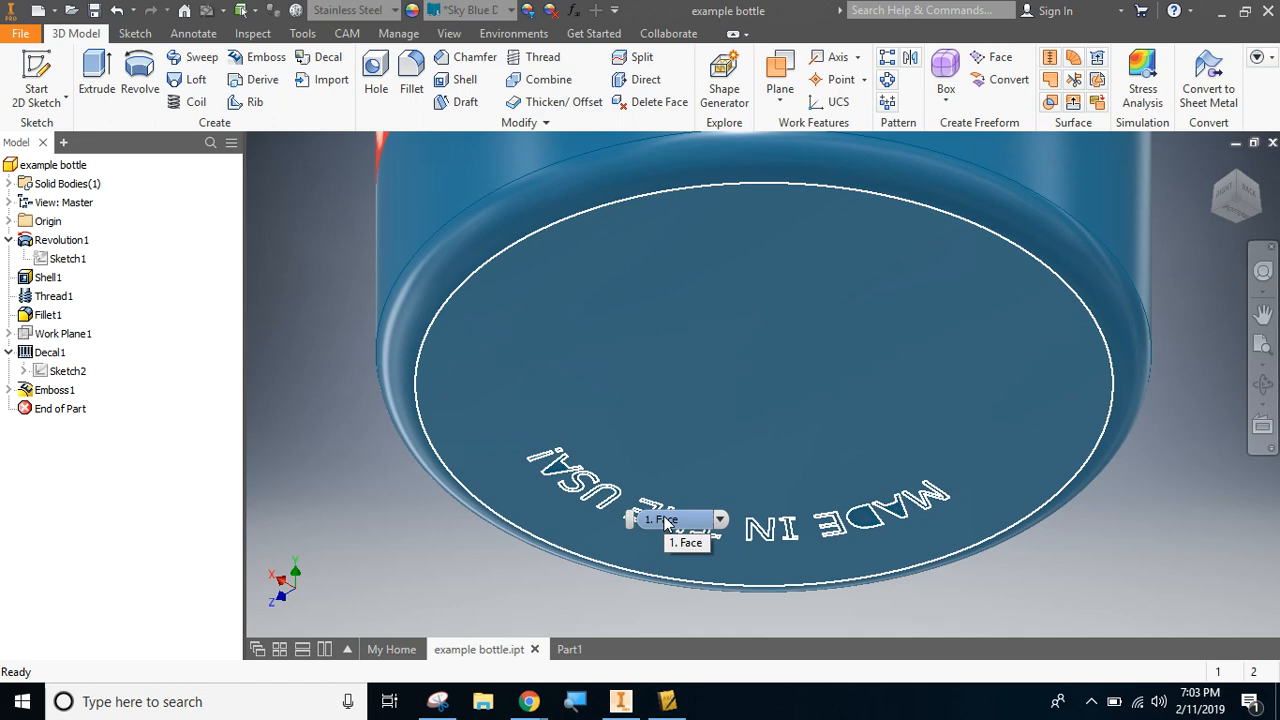
pyautogui.click(1243, 180)
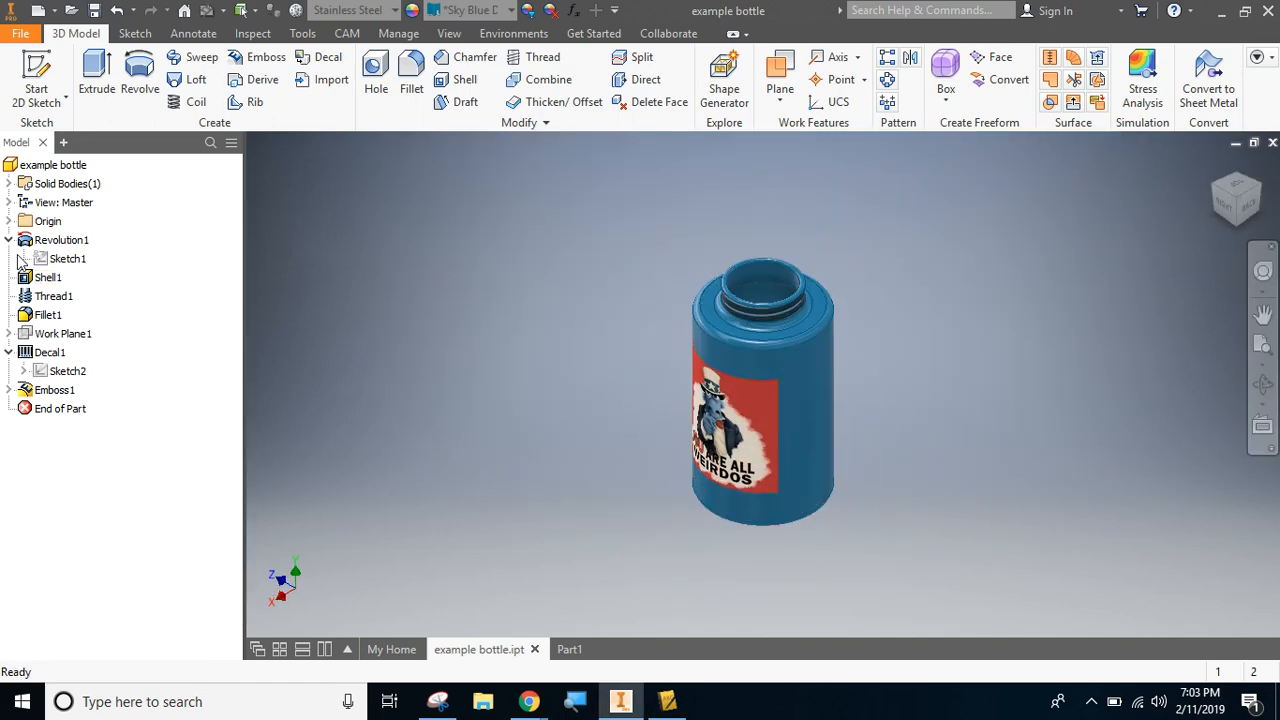
# Step: Open Sketch1 under the example bottle's revolution and inspect the dimensioned half profile from the front
pyautogui.doubleClick(68, 259)
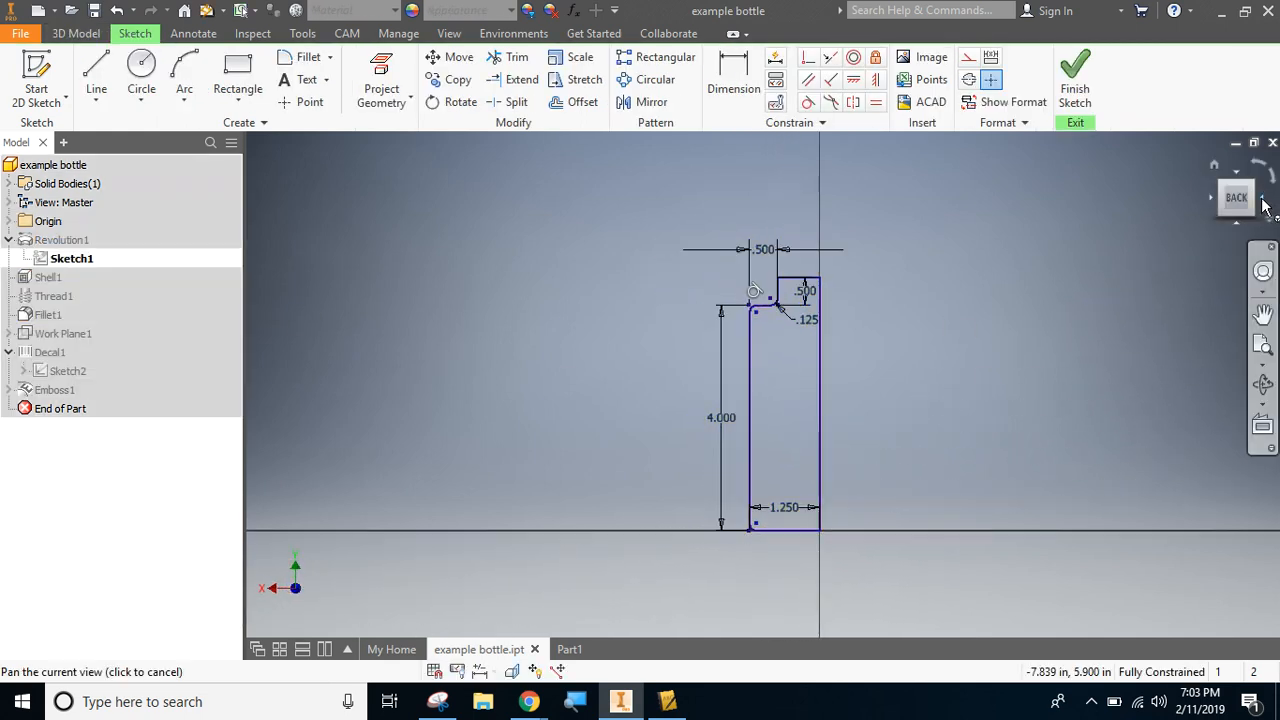
pyautogui.click(1264, 205)
pyautogui.click(1264, 205)
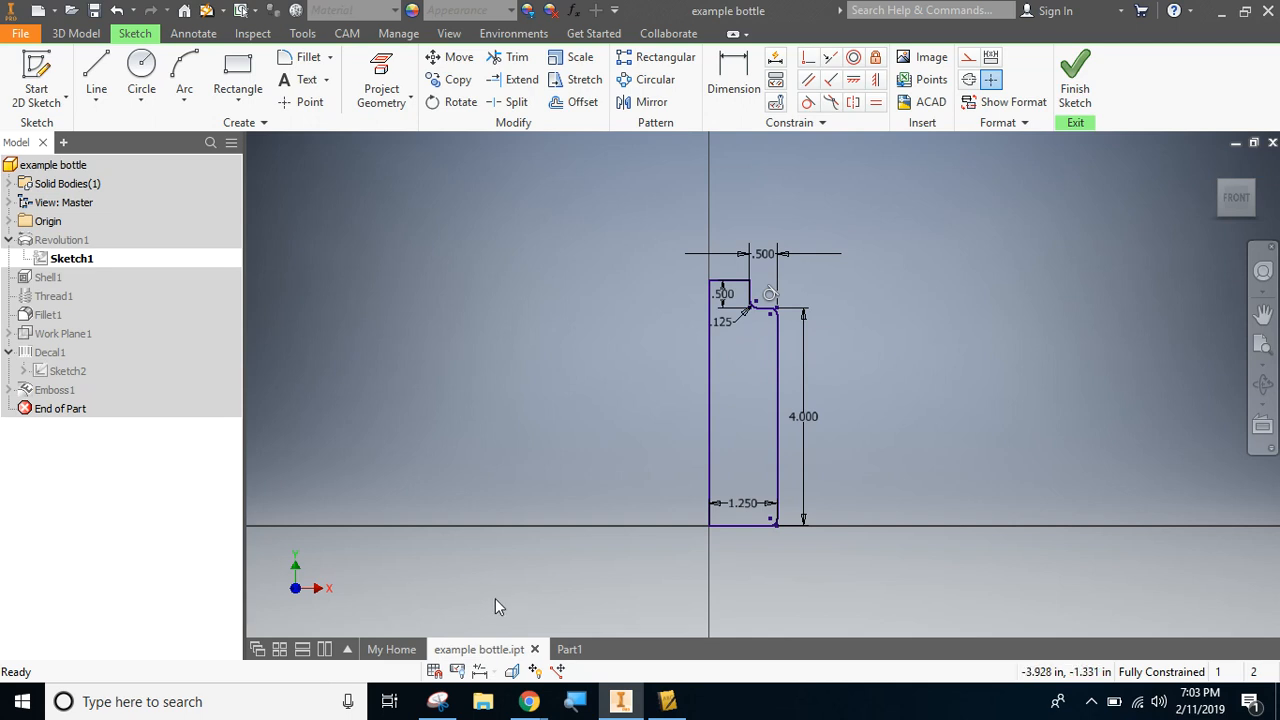
# Step: In Part1, round the profile's neck-to-shoulder, outer shoulder and outer base corners with 0.125 in fillets and finish the sketch
pyautogui.click(567, 650)
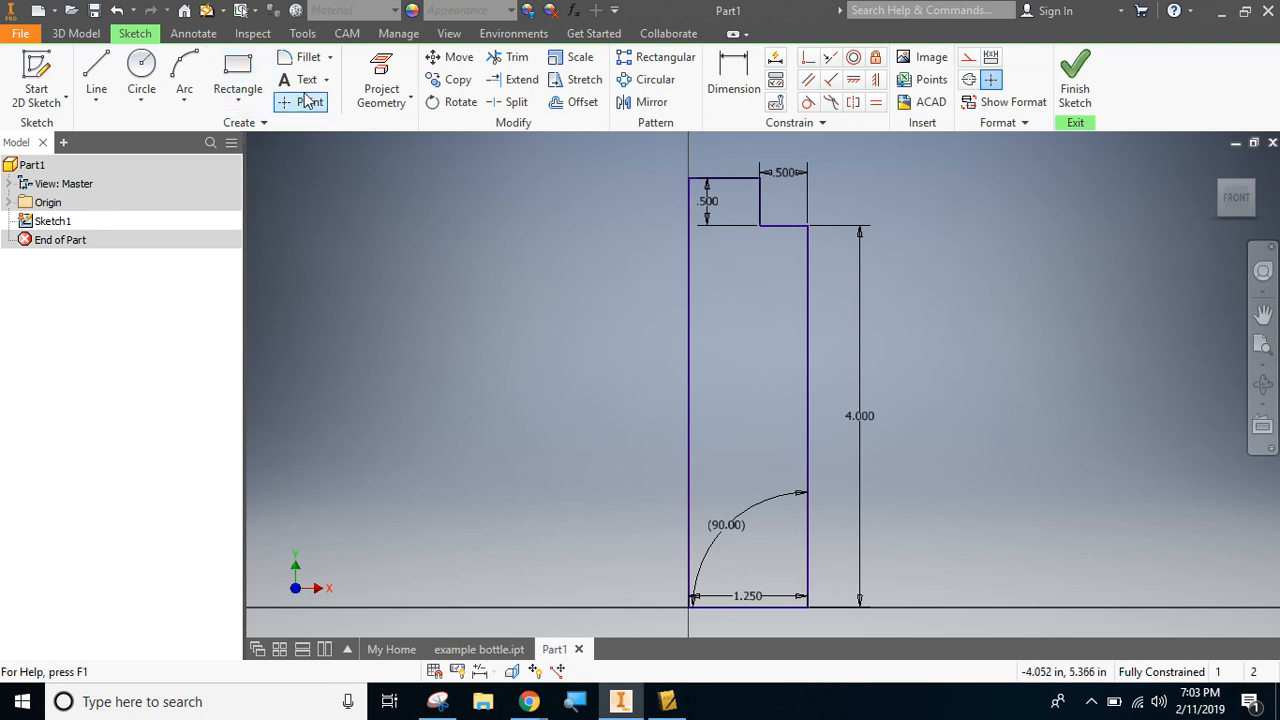
pyautogui.click(302, 57)
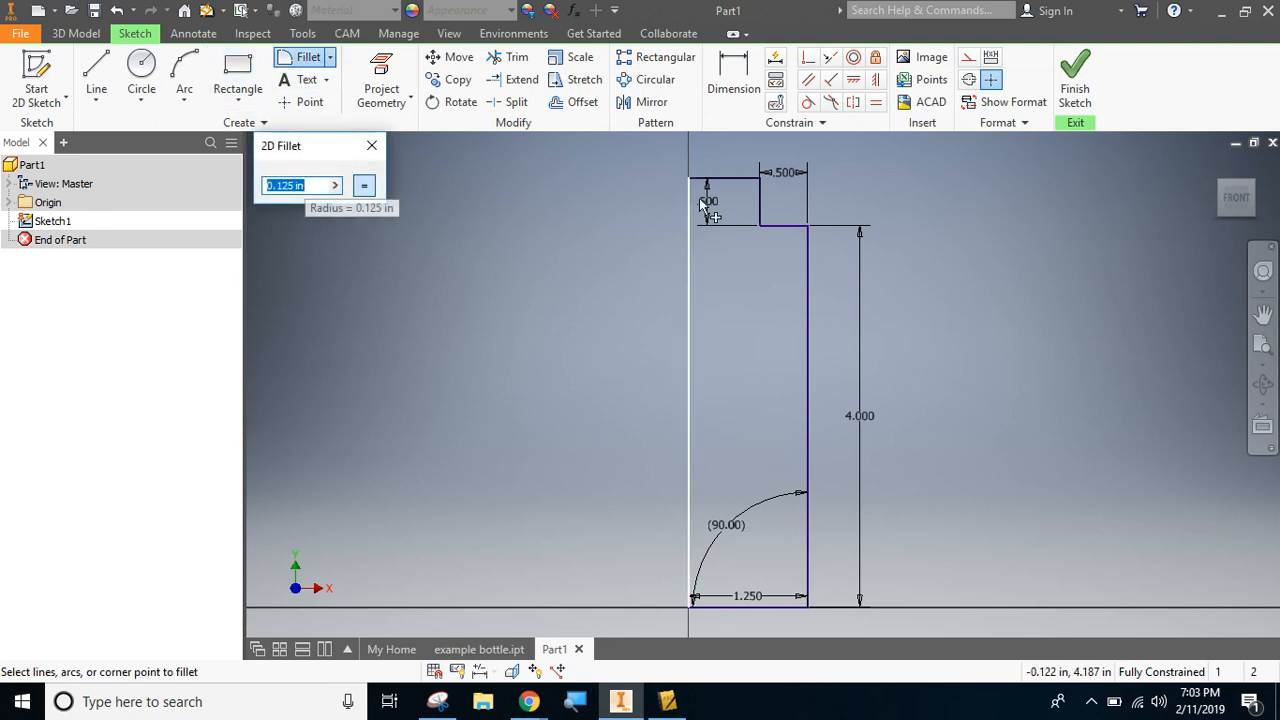
pyautogui.click(774, 225)
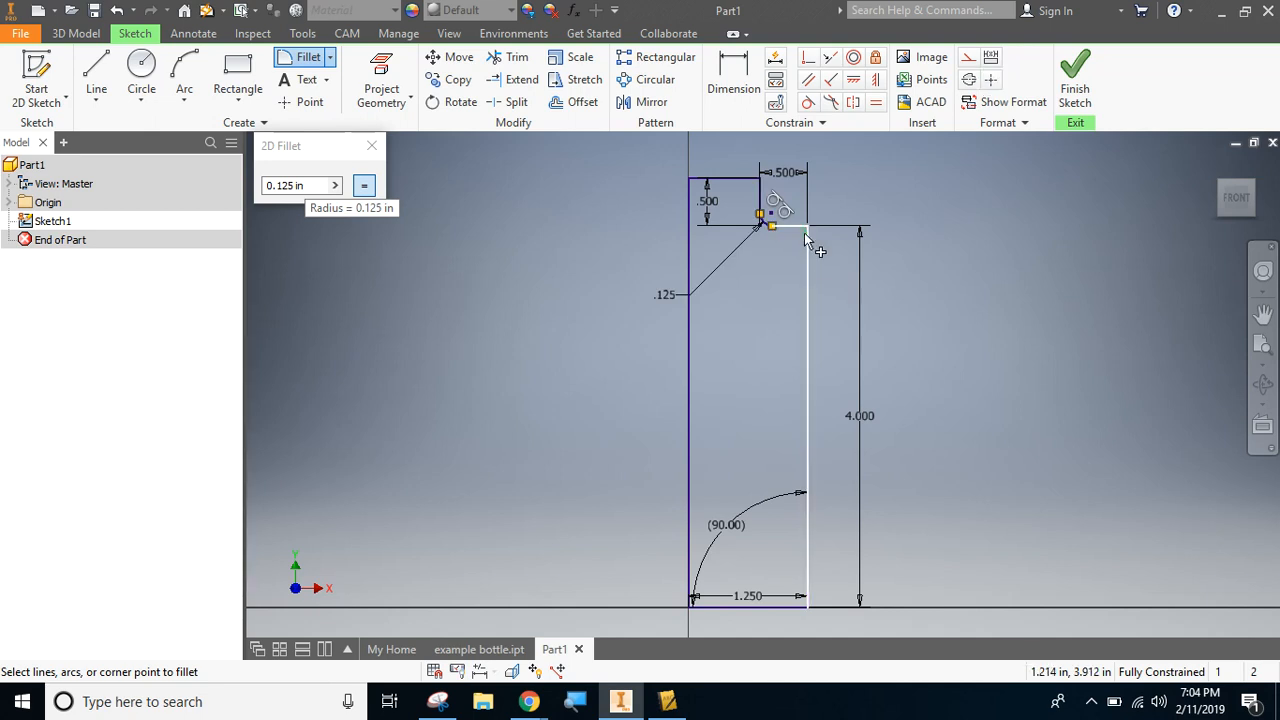
pyautogui.click(806, 240)
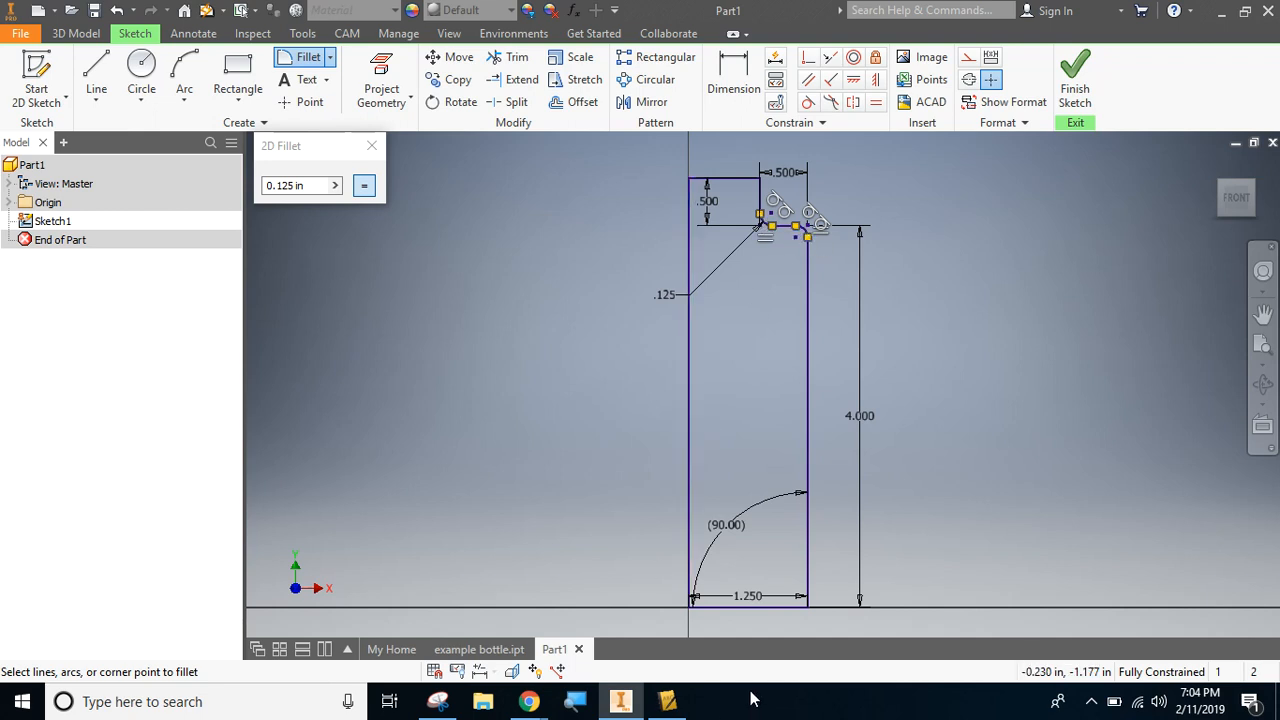
pyautogui.click(808, 587)
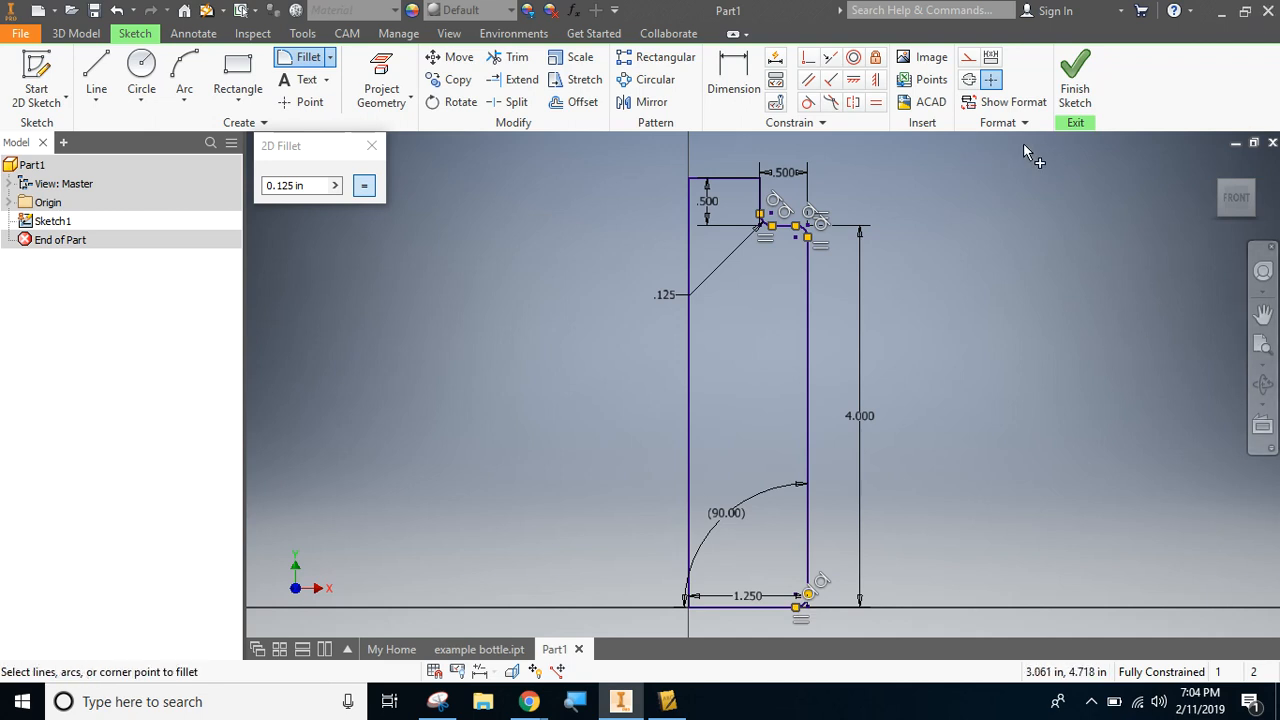
pyautogui.click(1069, 77)
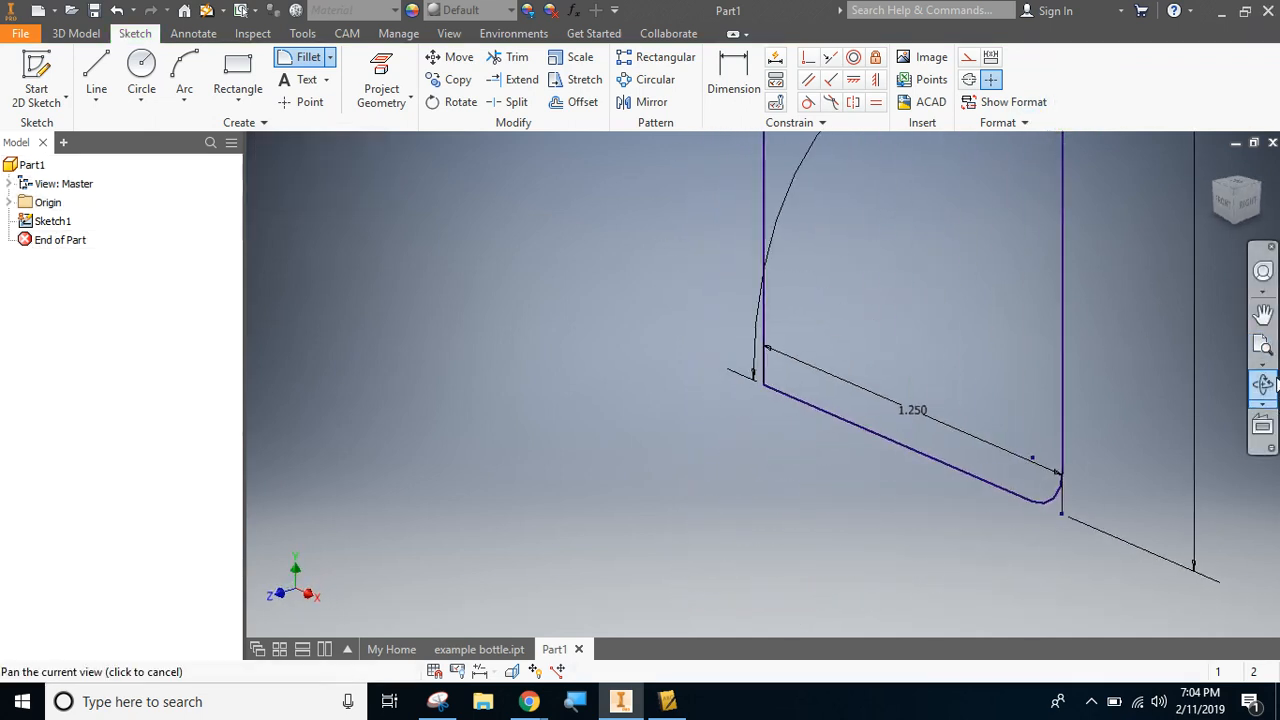
# Step: Revolve the bottle profile a full turn about its long vertical centre edge to make a solid body
pyautogui.click(1264, 346)
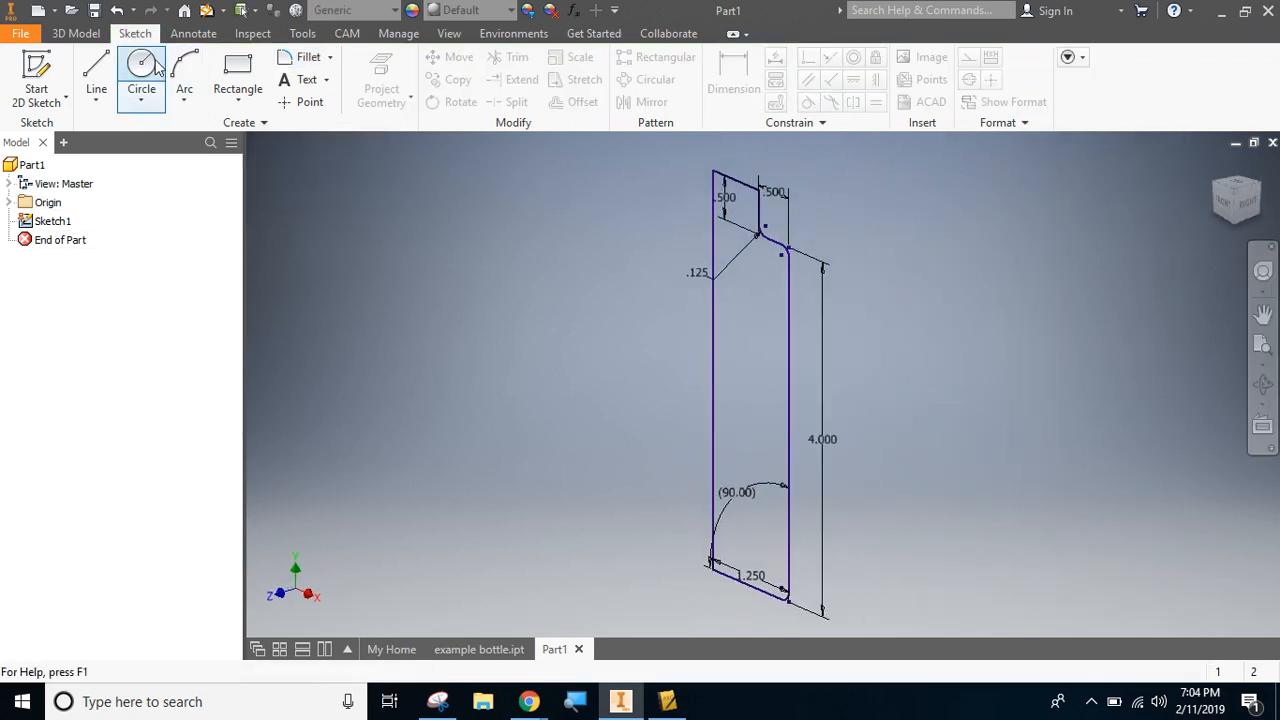
pyautogui.click(76, 33)
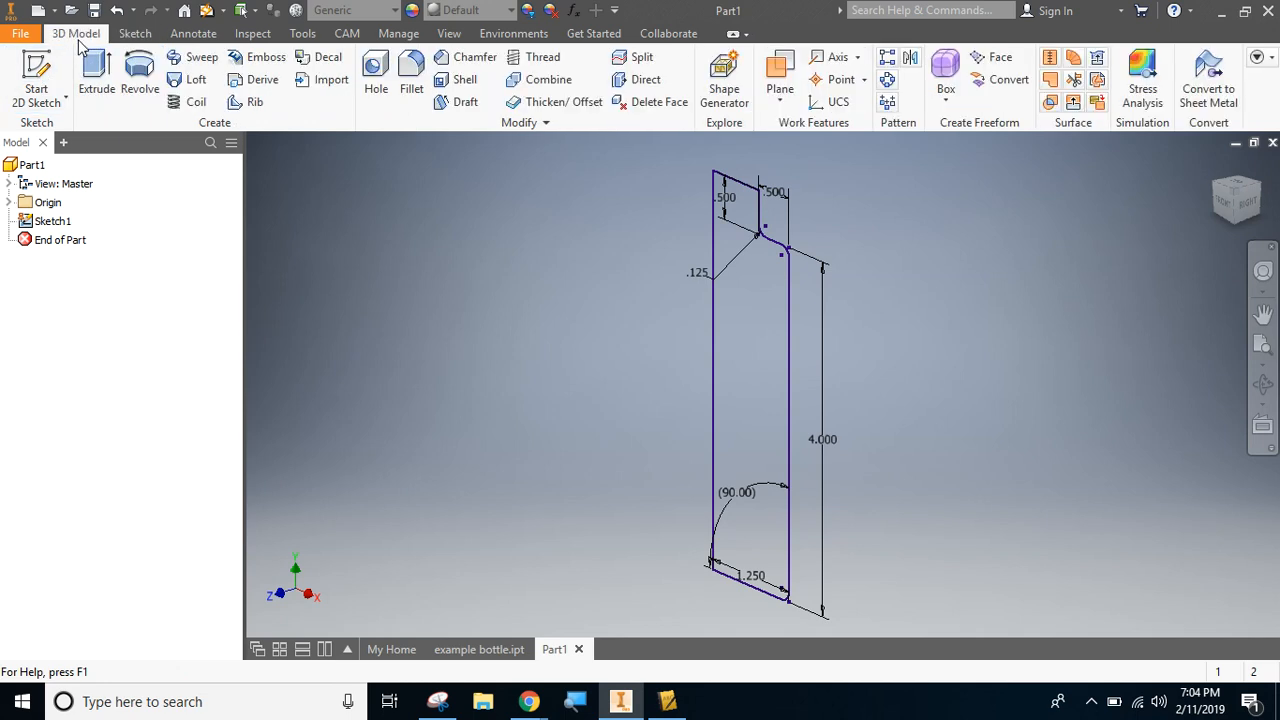
pyautogui.click(139, 72)
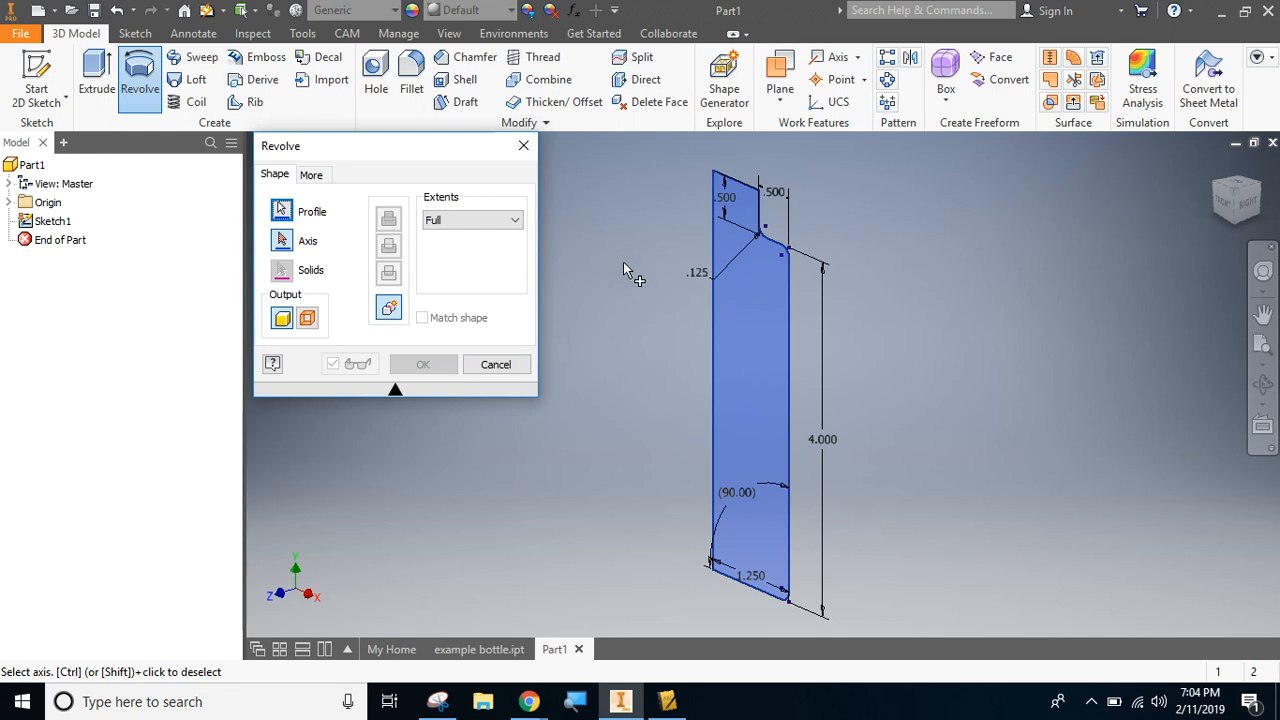
pyautogui.click(716, 332)
pyautogui.click(440, 364)
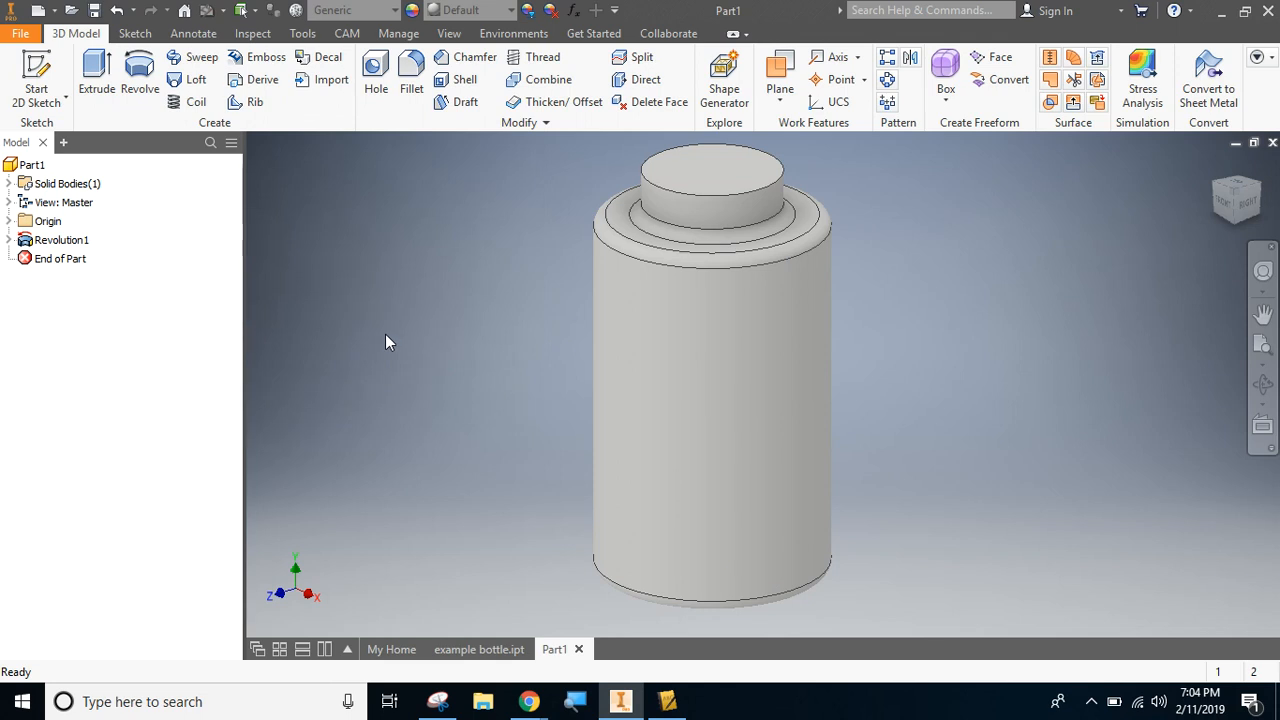
# Step: Shell the bottle inward with a 0.1 in wall thickness, removing the top face of the neck
pyautogui.click(464, 82)
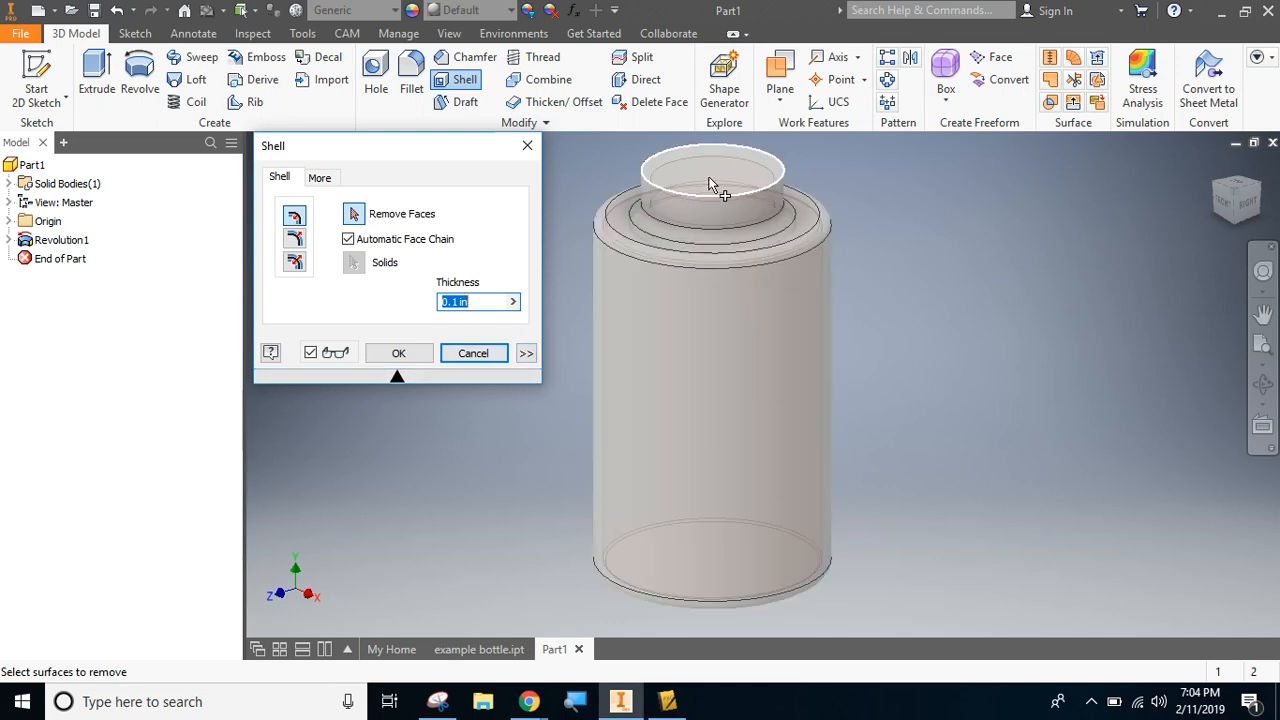
pyautogui.click(708, 184)
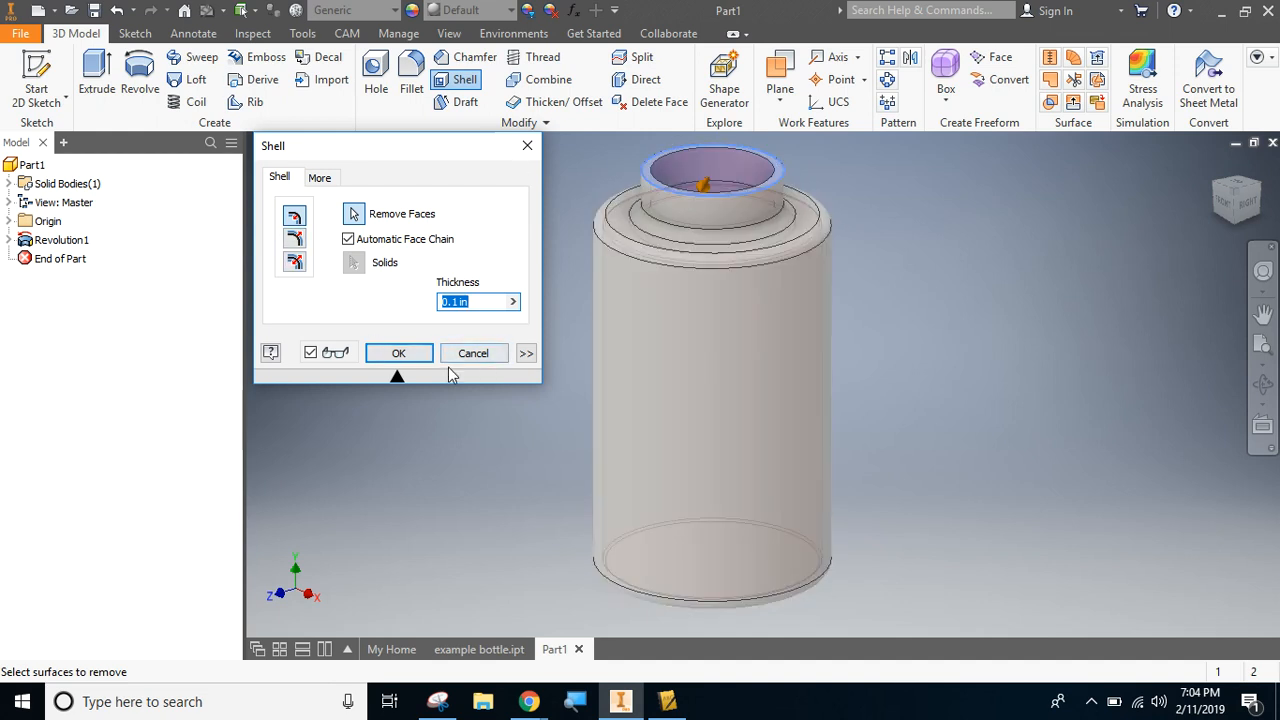
pyautogui.click(400, 353)
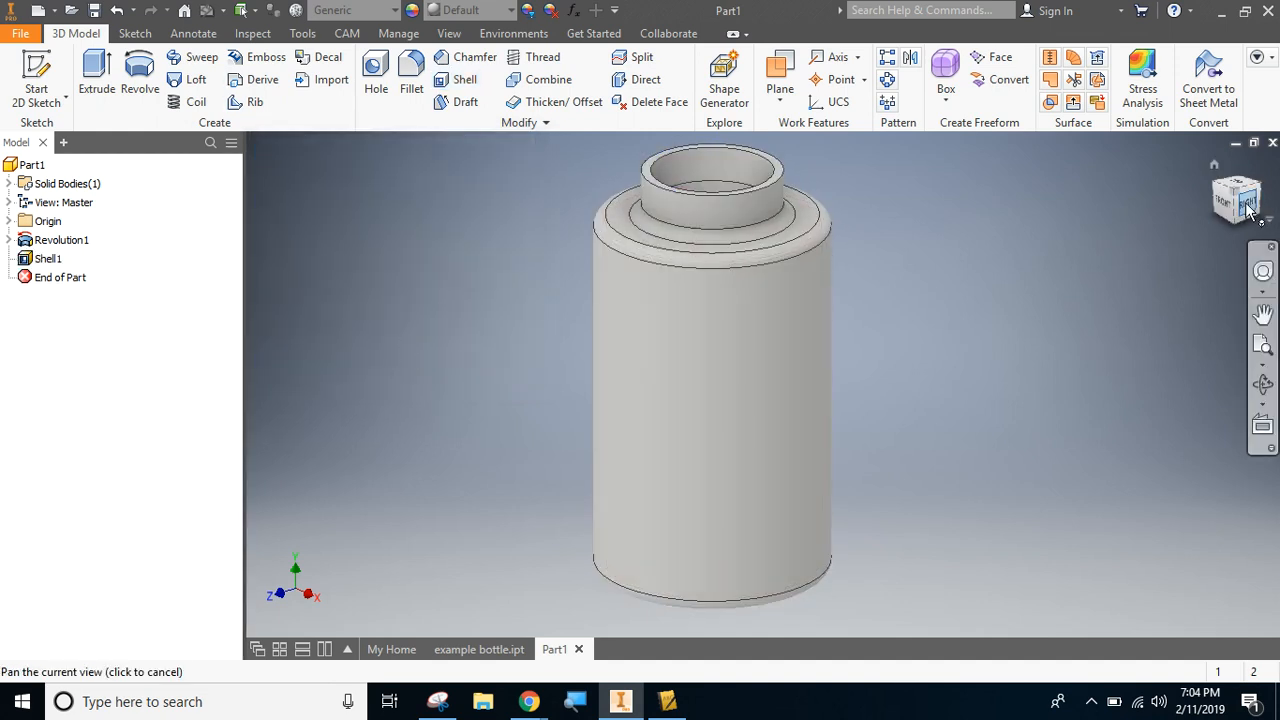
# Step: Add a full-length right-hand ANSI Unified thread to the neck's outer face, size 1.5, designation 1 1/2-6 UNC, class 2A
pyautogui.moveTo(1242, 208)
pyautogui.mouseDown()
pyautogui.moveTo(1215, 284)
pyautogui.moveTo(1211, 218)
pyautogui.mouseUp()
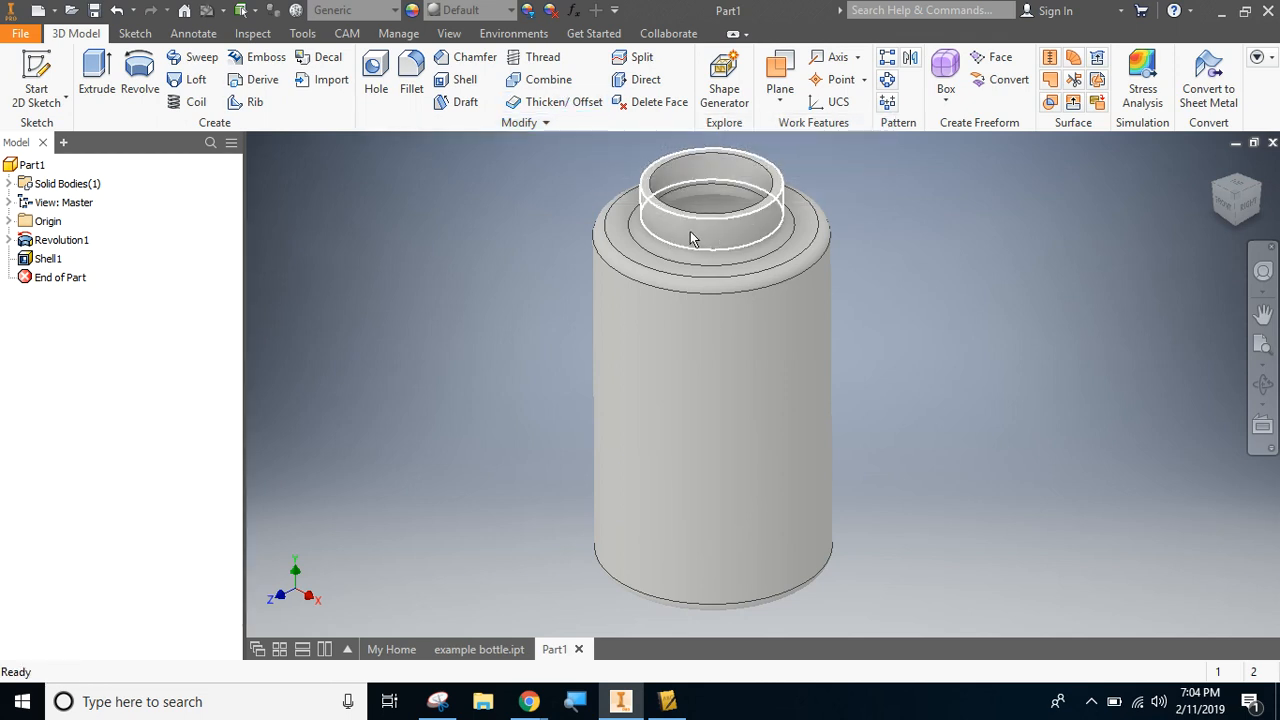
pyautogui.click(538, 65)
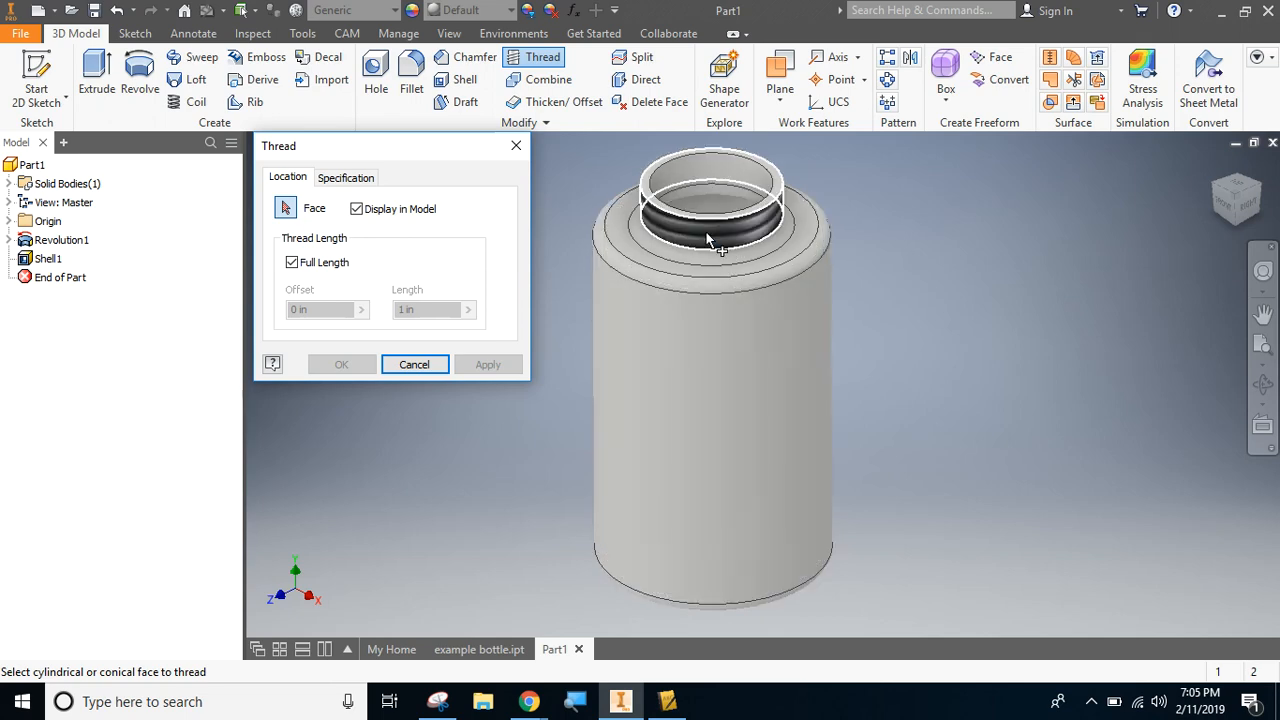
pyautogui.click(707, 240)
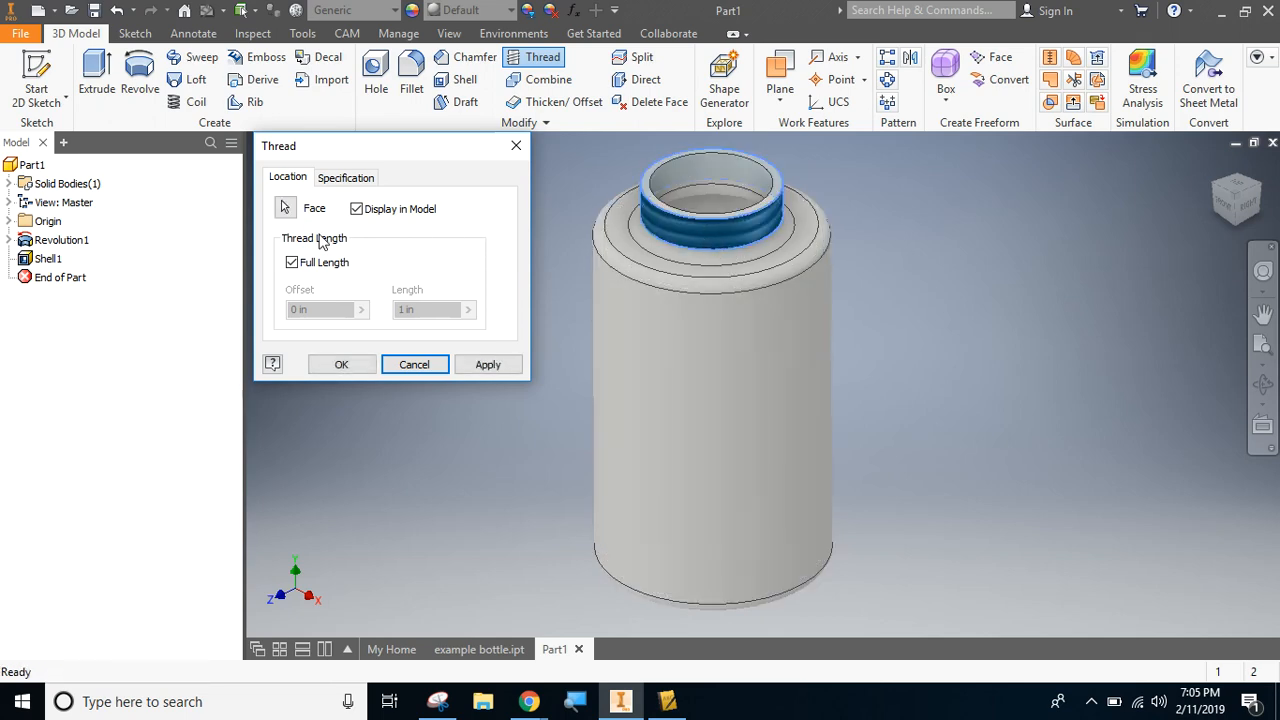
pyautogui.click(345, 178)
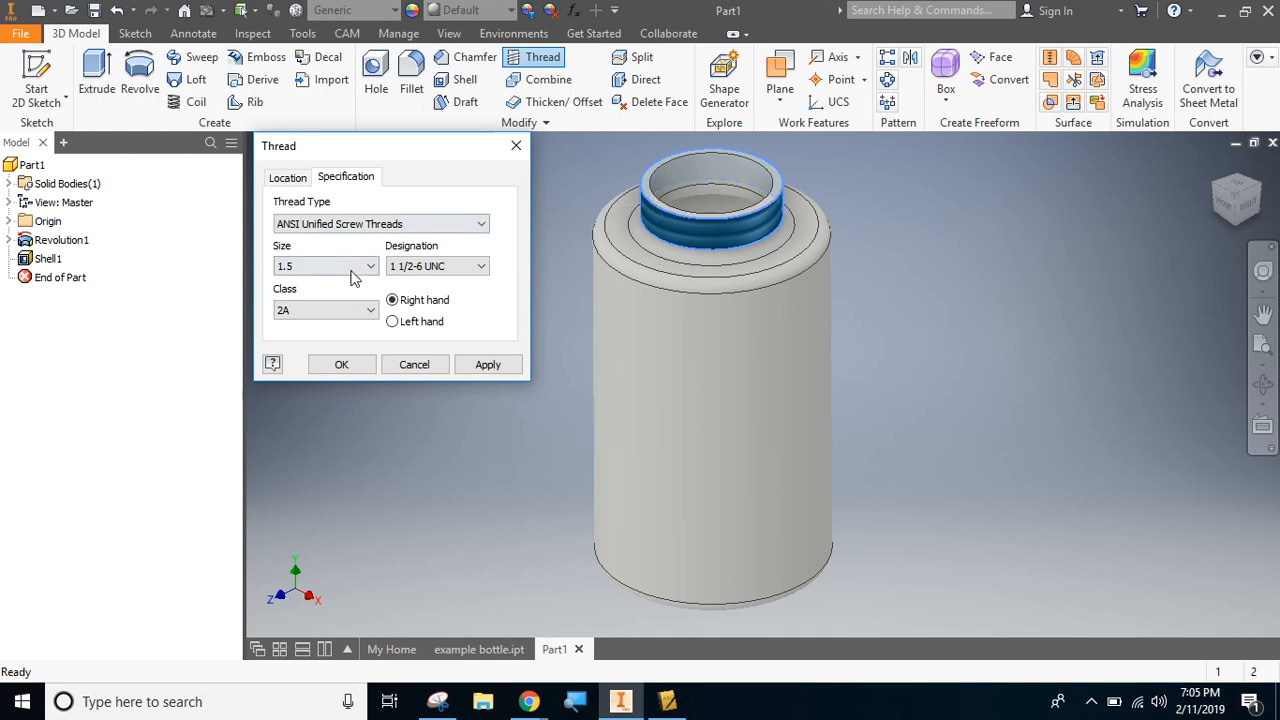
pyautogui.click(287, 270)
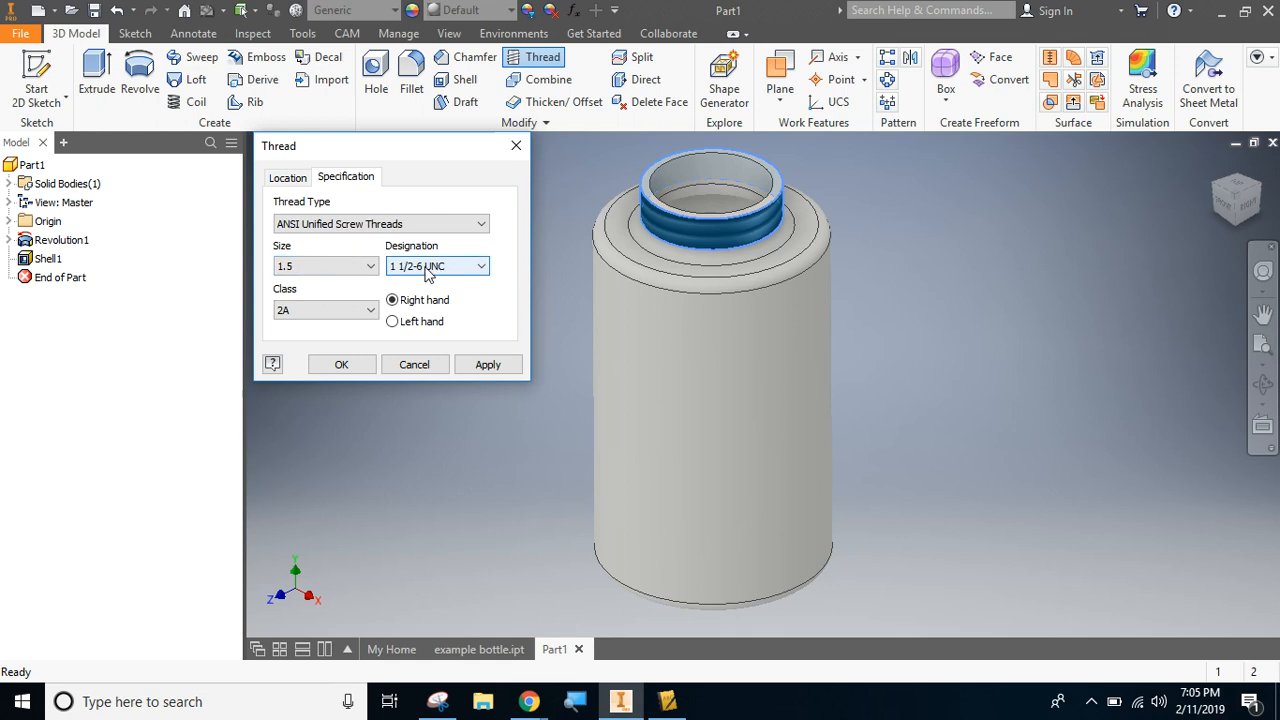
pyautogui.click(330, 365)
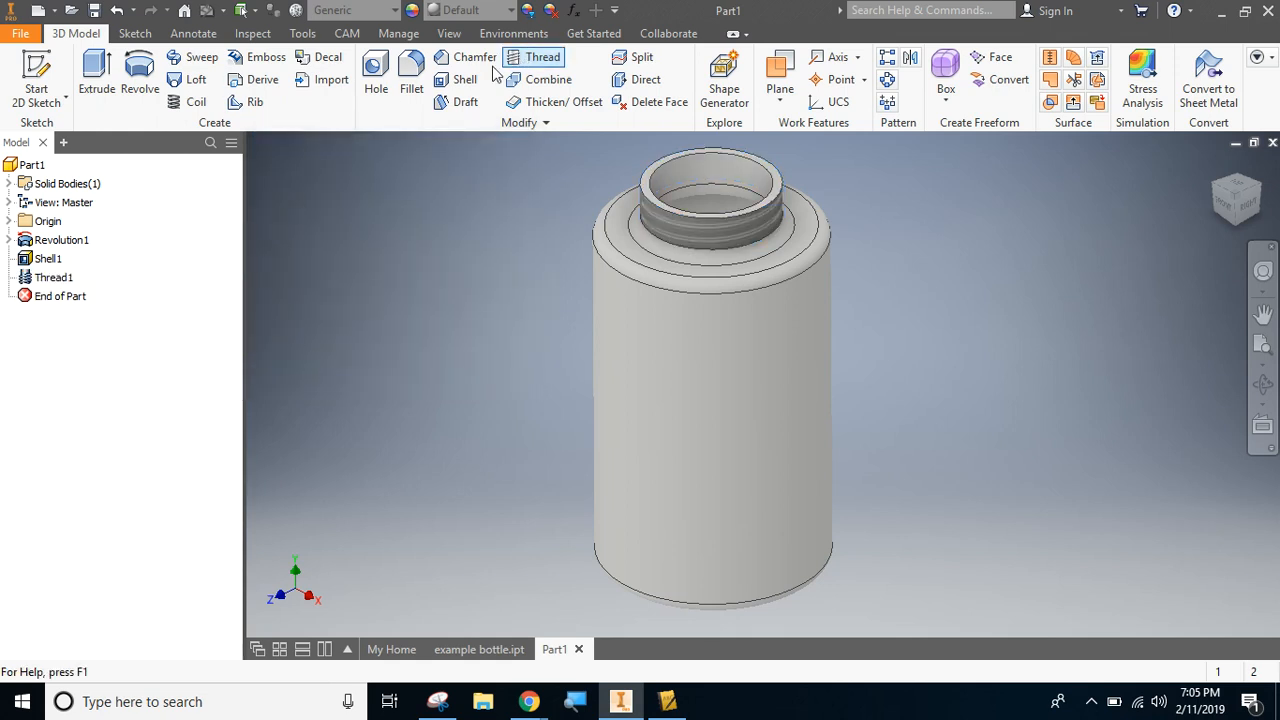
# Step: Fillet the inner edge of the neck's top rim with a 0.05 in radius
pyautogui.click(413, 78)
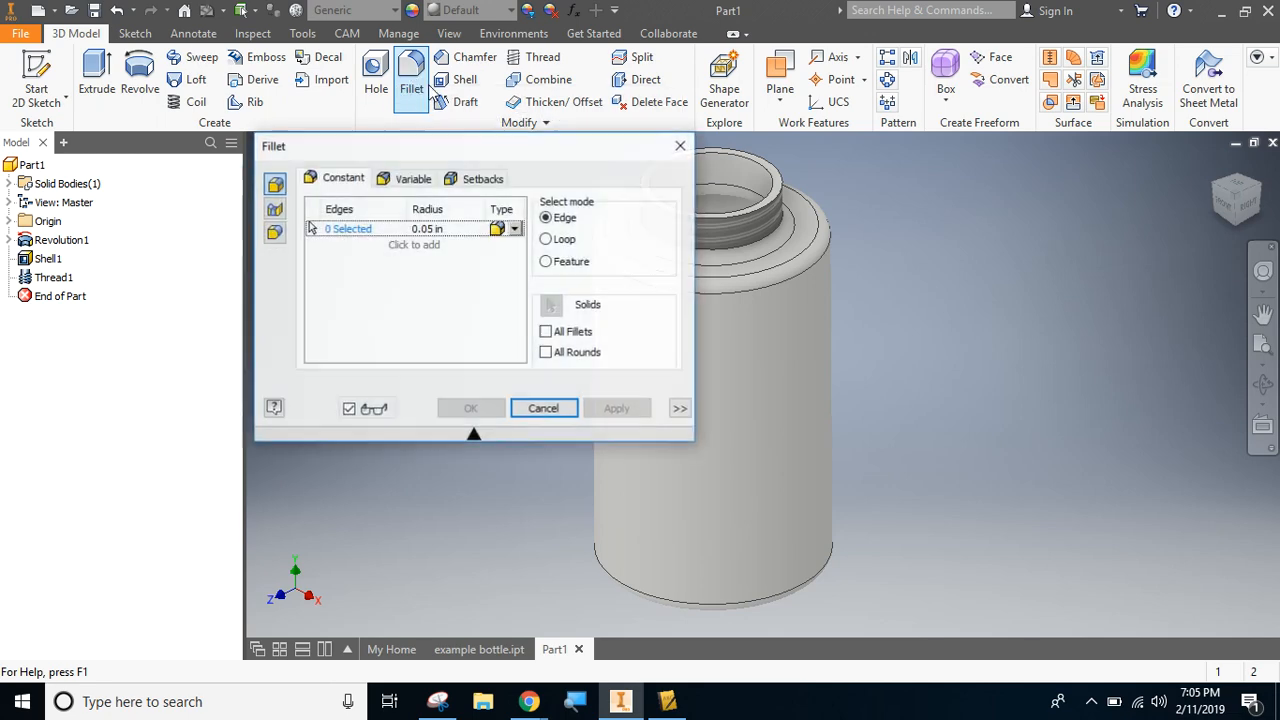
pyautogui.moveTo(557, 150); pyautogui.dragTo(381, 190)
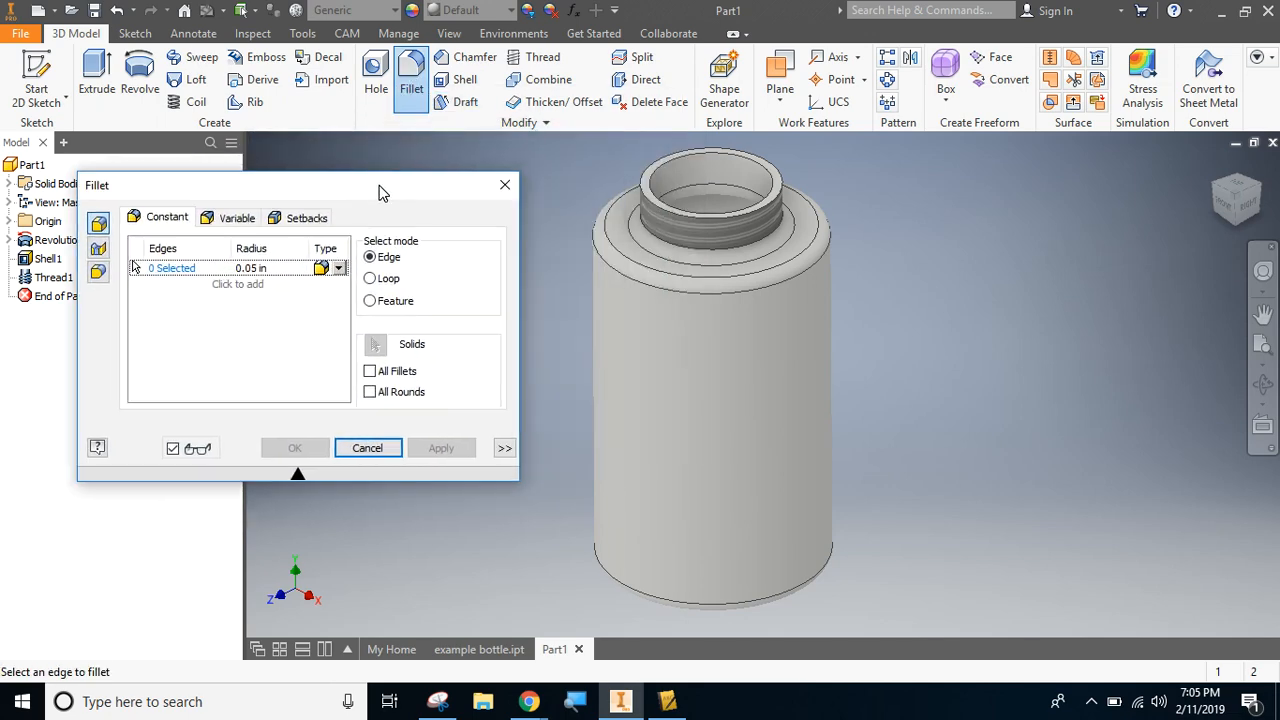
pyautogui.click(652, 178)
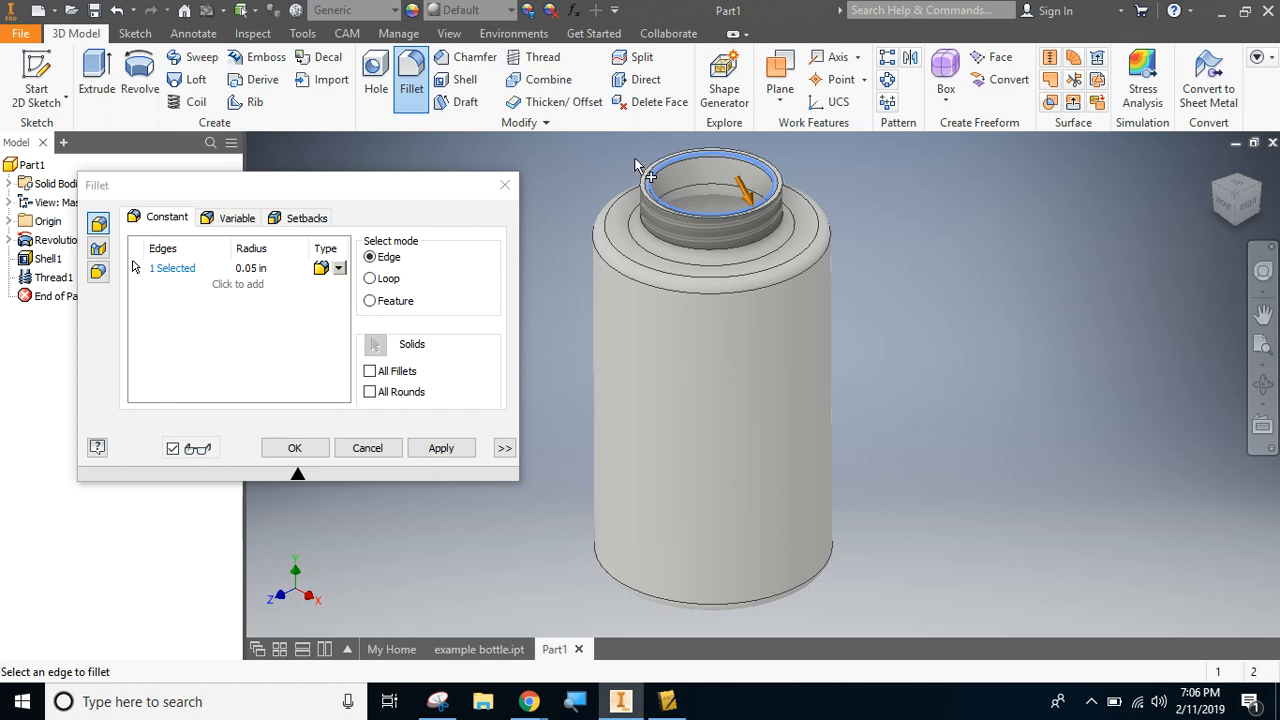
pyautogui.click(297, 449)
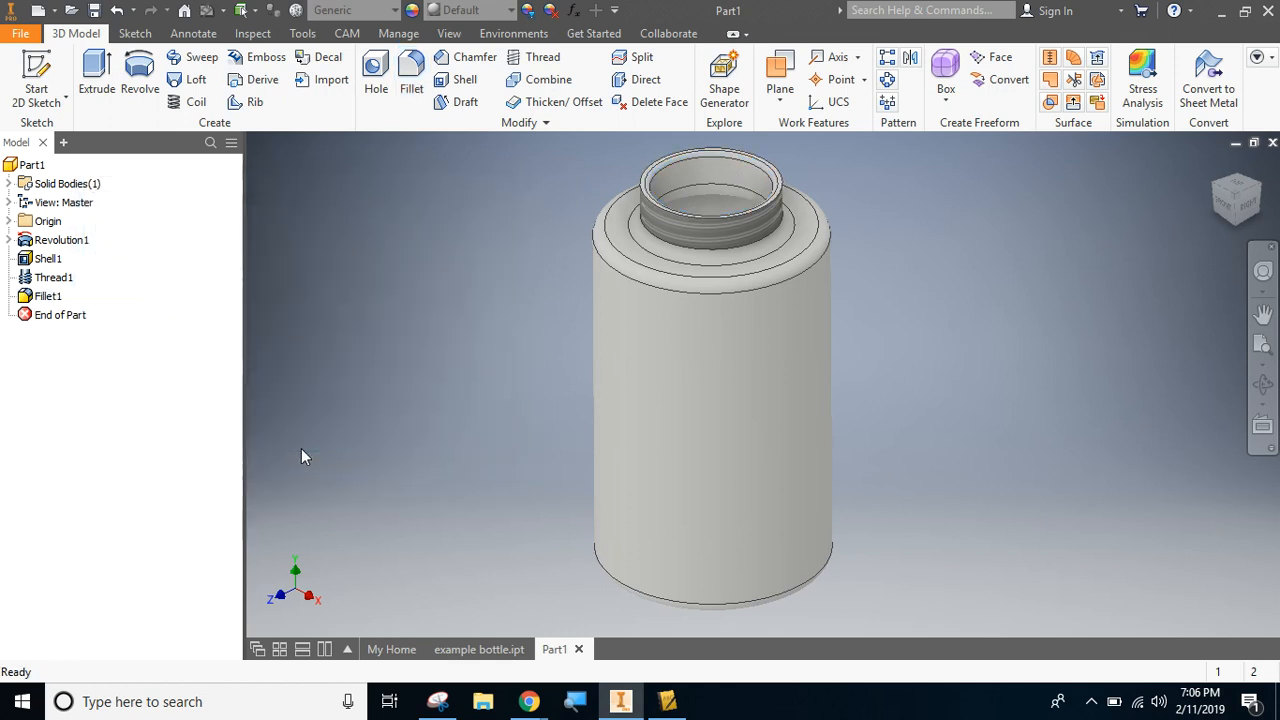
# Step: Assign Stainless Steel from the Inventor Material Library as the bottle's material
pyautogui.click(394, 10)
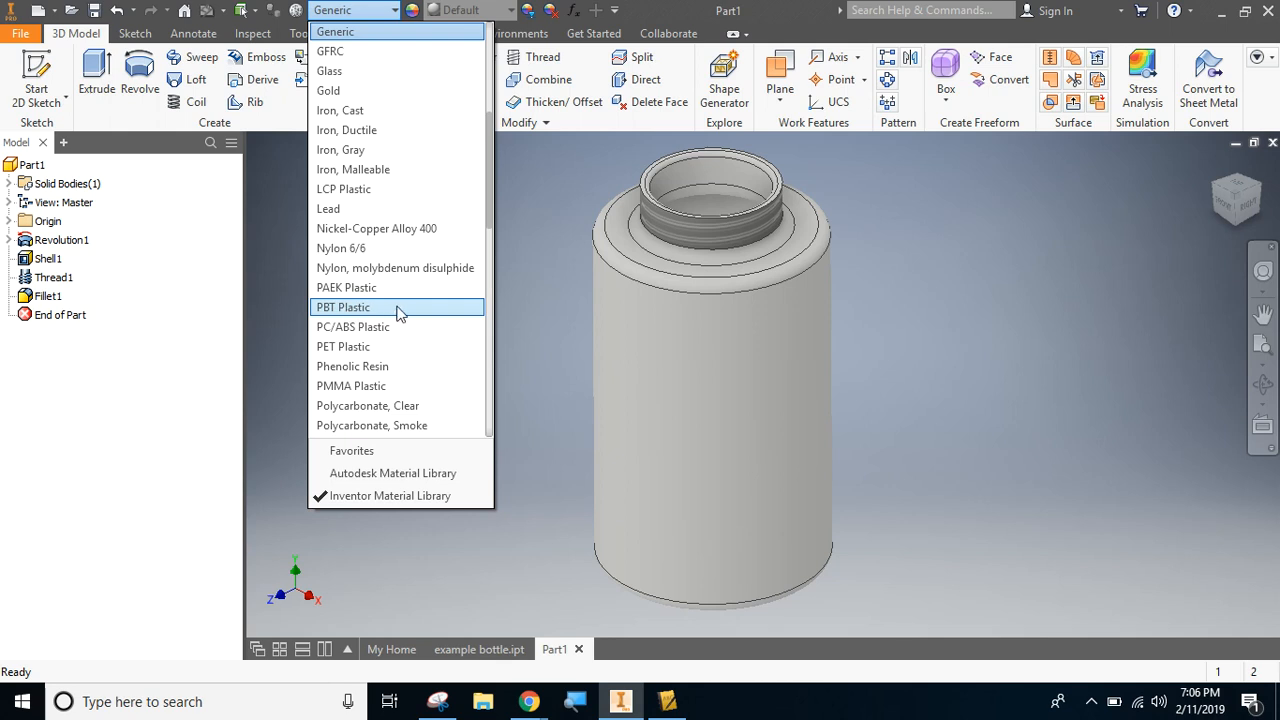
pyautogui.scroll(-4, 395, 312)
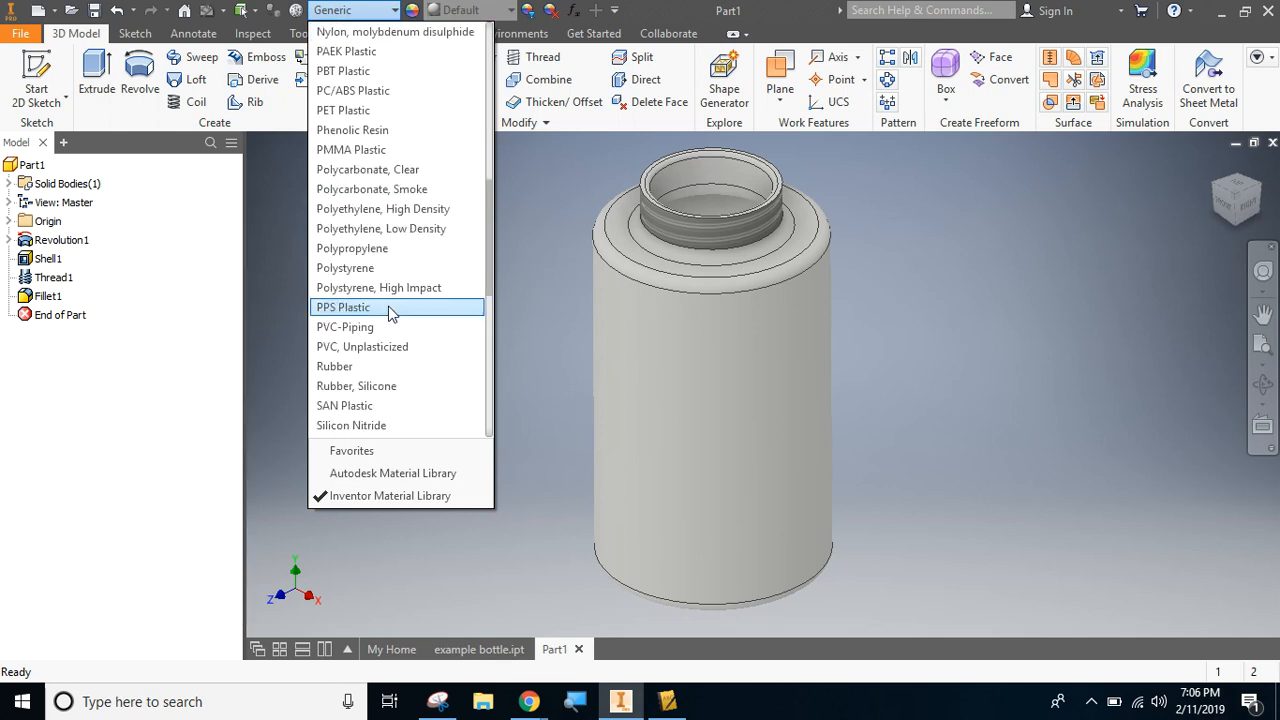
pyautogui.scroll(-2, 390, 313)
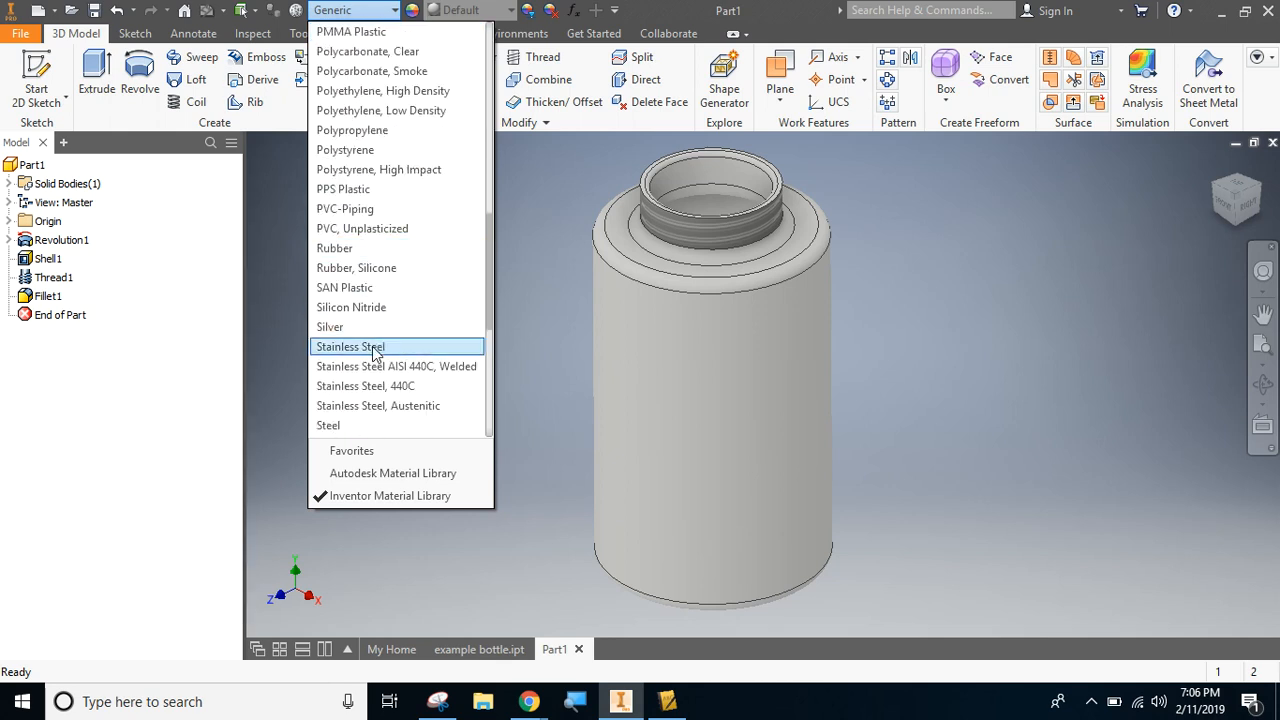
pyautogui.click(375, 350)
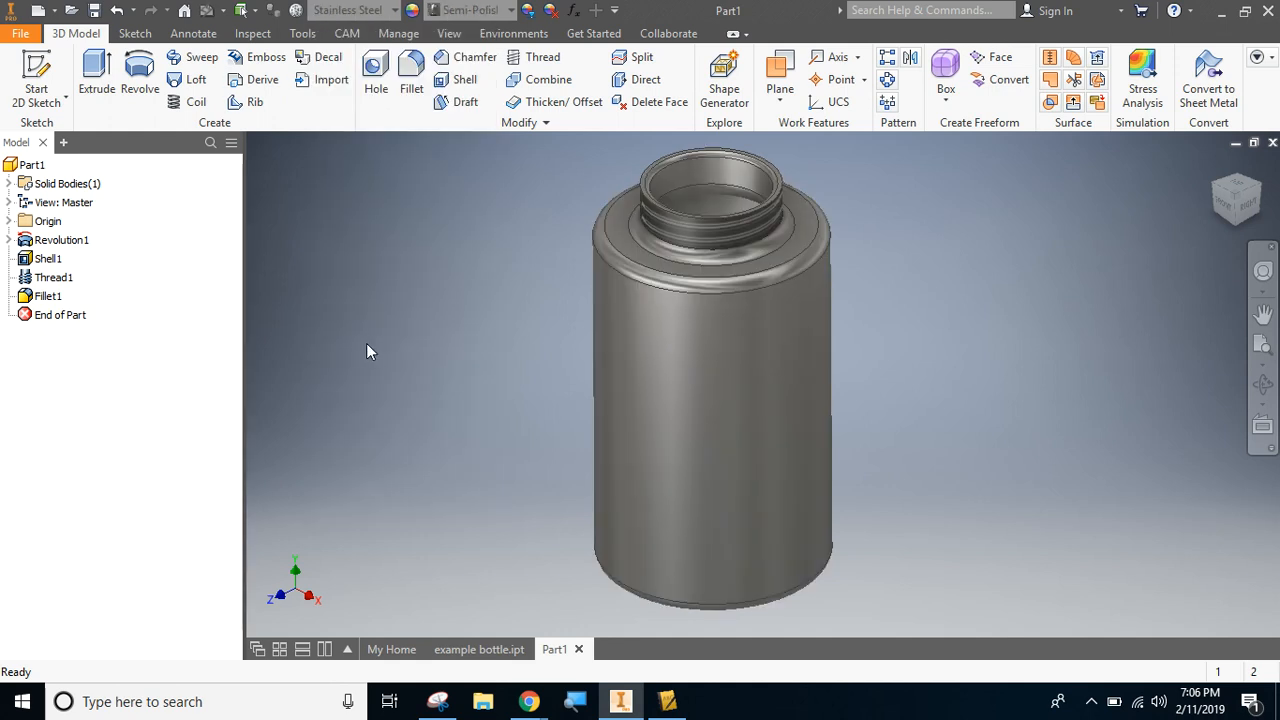
# Step: Change the bottle's appearance to Smooth - Red from the Inventor Material Library
pyautogui.click(490, 12)
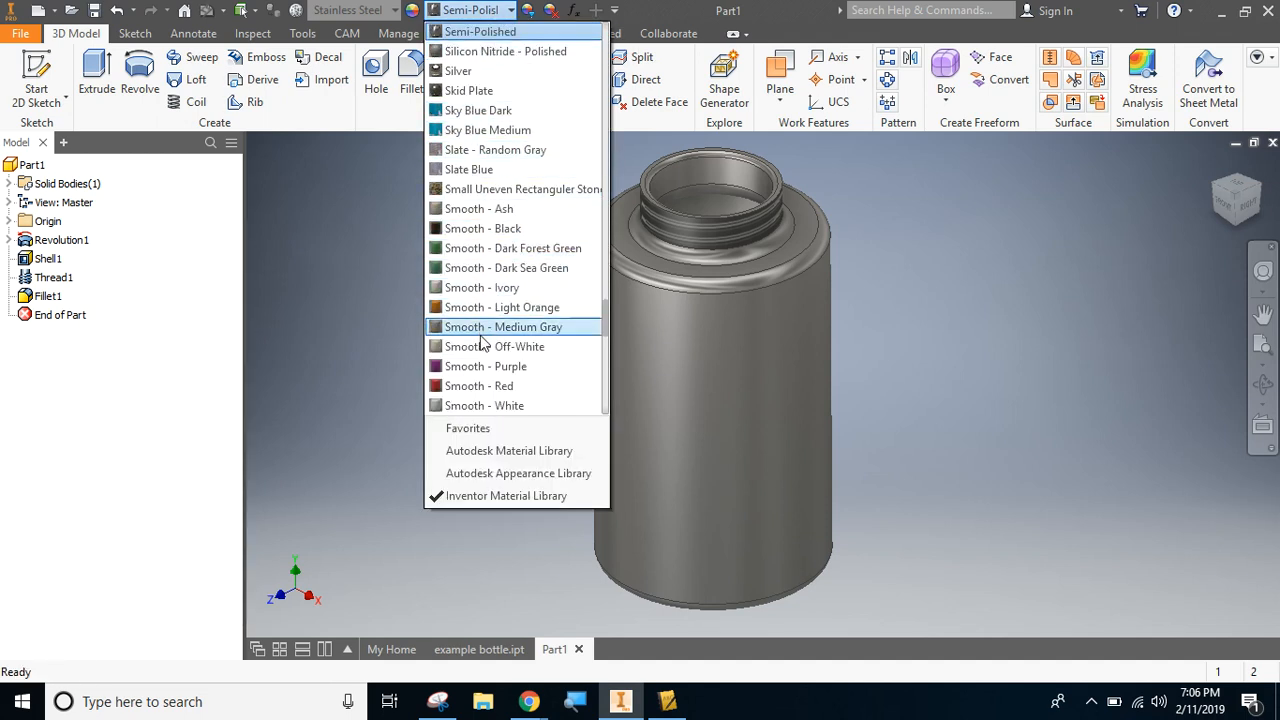
pyautogui.click(479, 386)
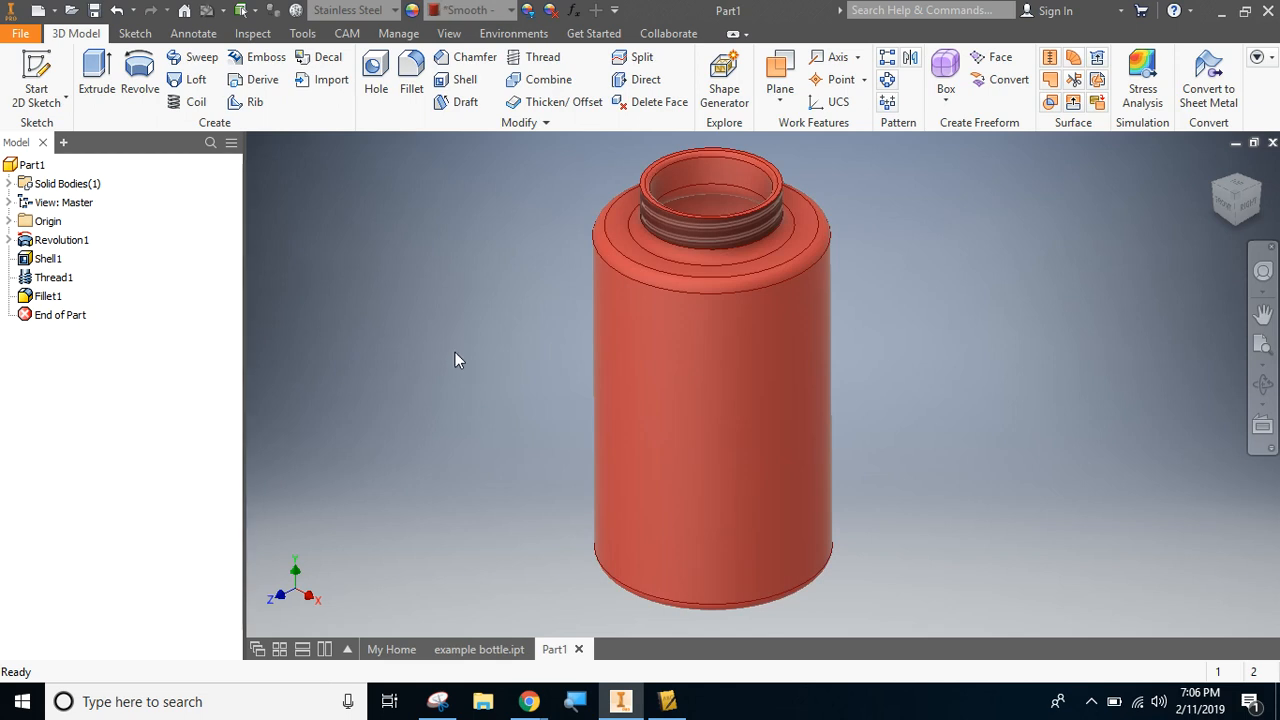
# Step: Examine the image sketch under the decal in example bottle.ipt, then return to Part1
pyautogui.click(503, 650)
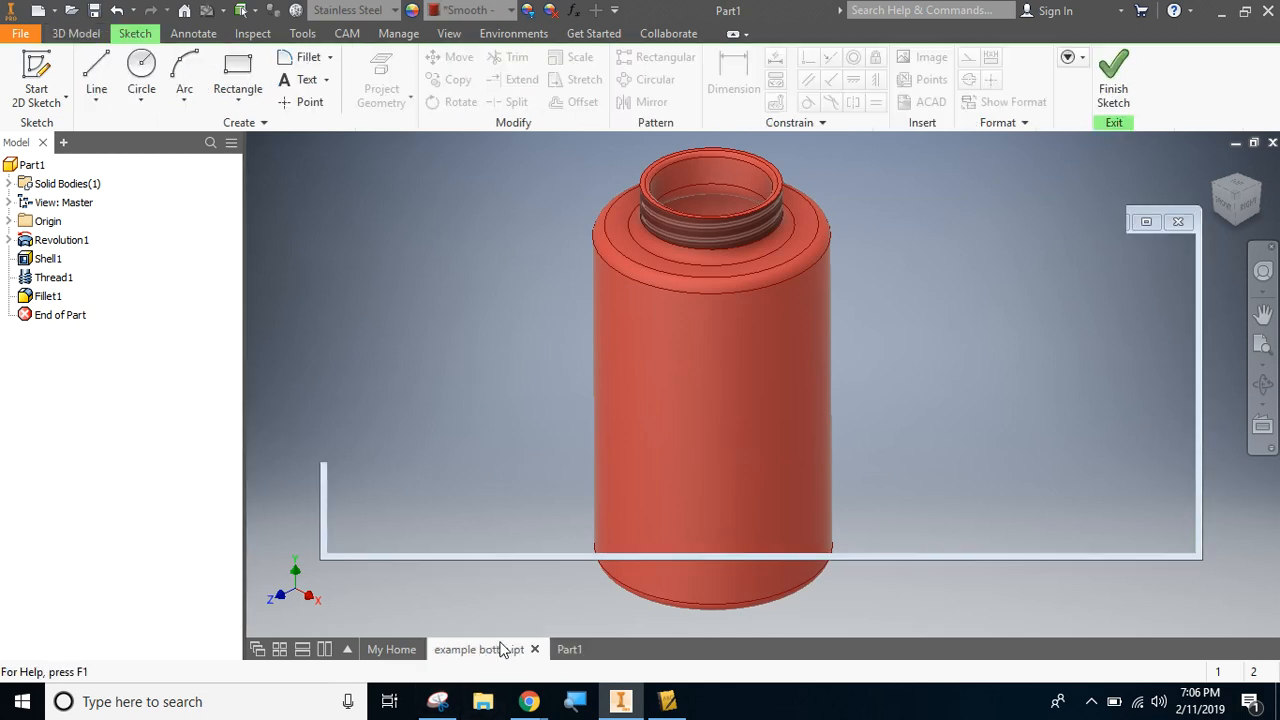
pyautogui.click(1078, 70)
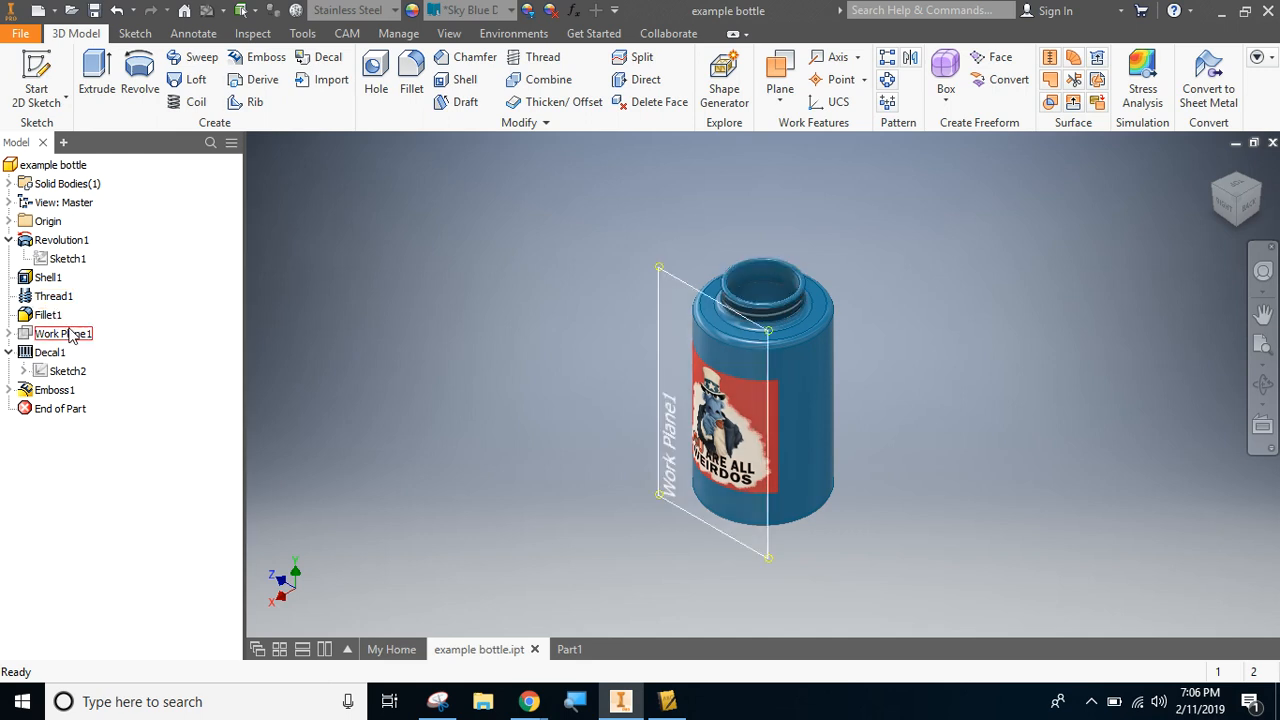
pyautogui.doubleClick(62, 371)
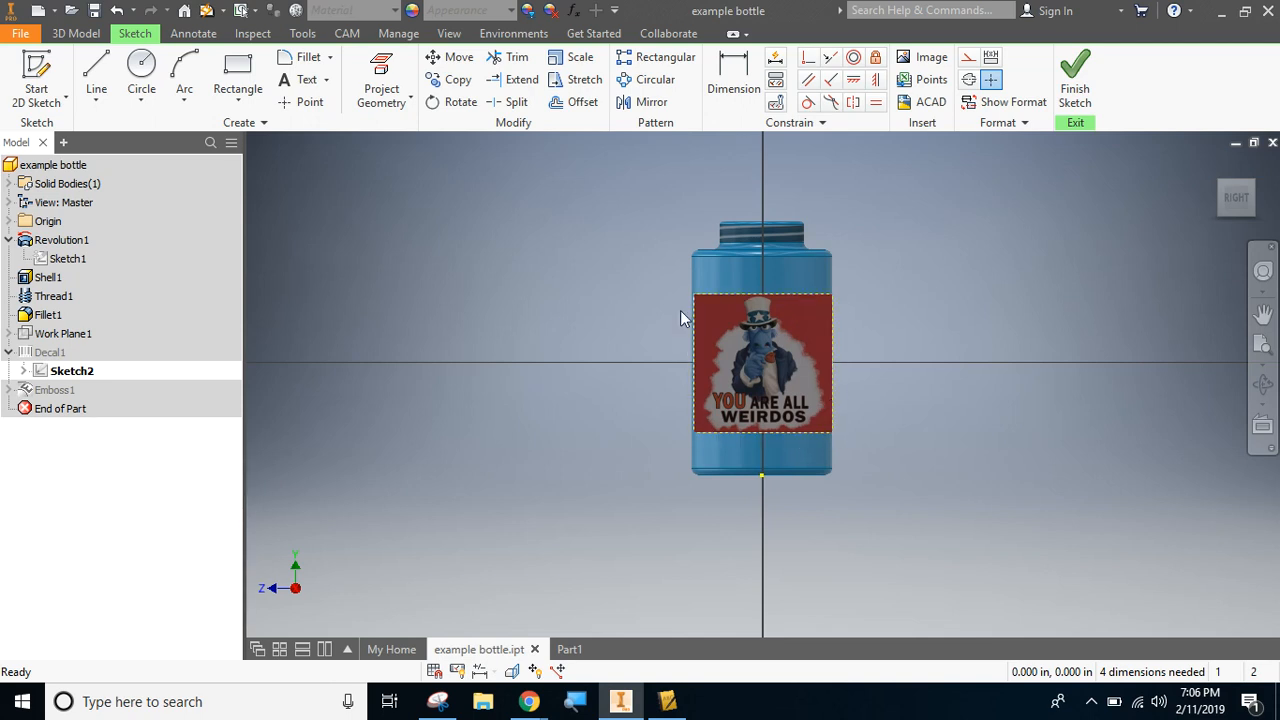
pyautogui.click(1075, 80)
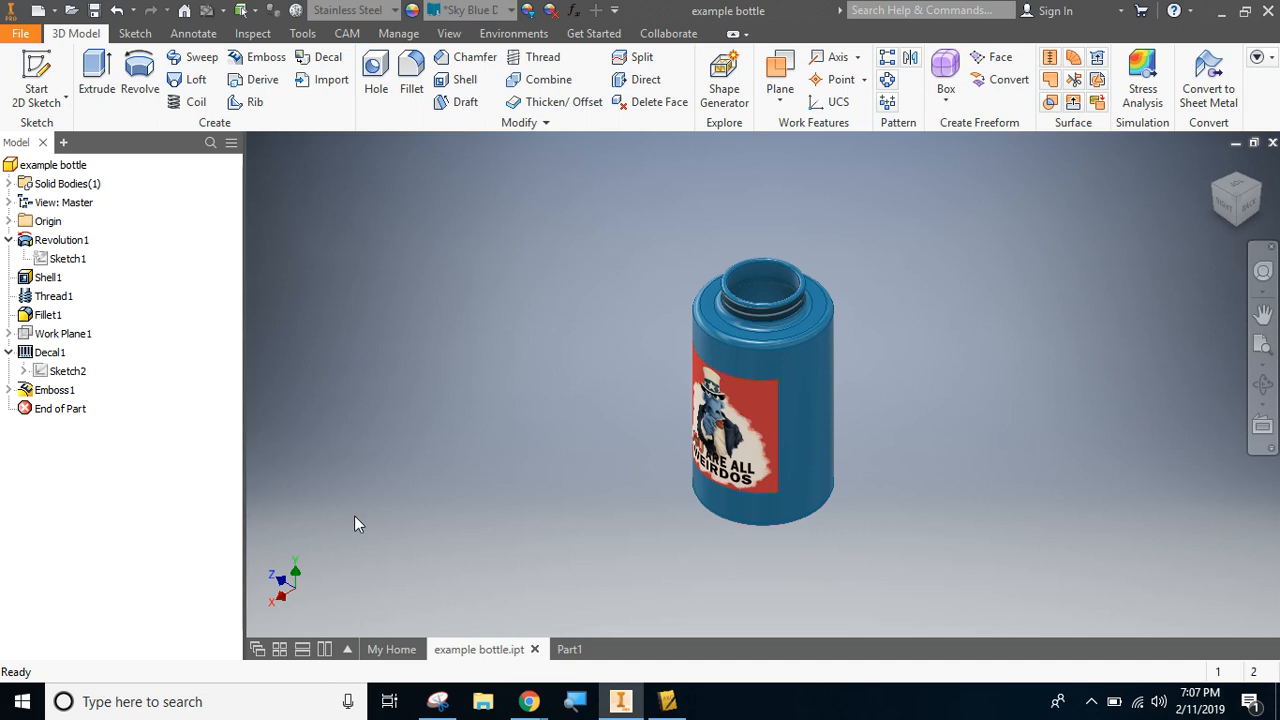
pyautogui.click(569, 649)
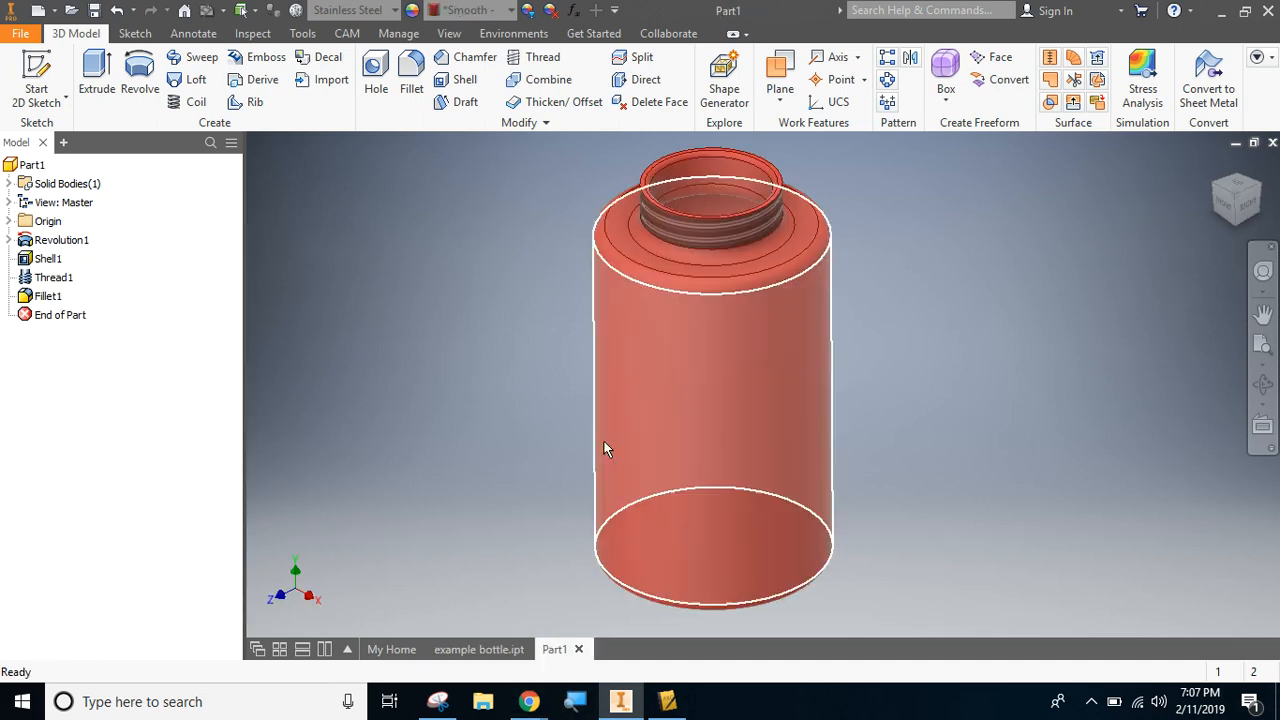
# Step: Switch to Chrome and save the first Spartan head image result to the Desktop as JPEG Spartan logo_4, replacing the existing file
pyautogui.moveTo(535, 705)
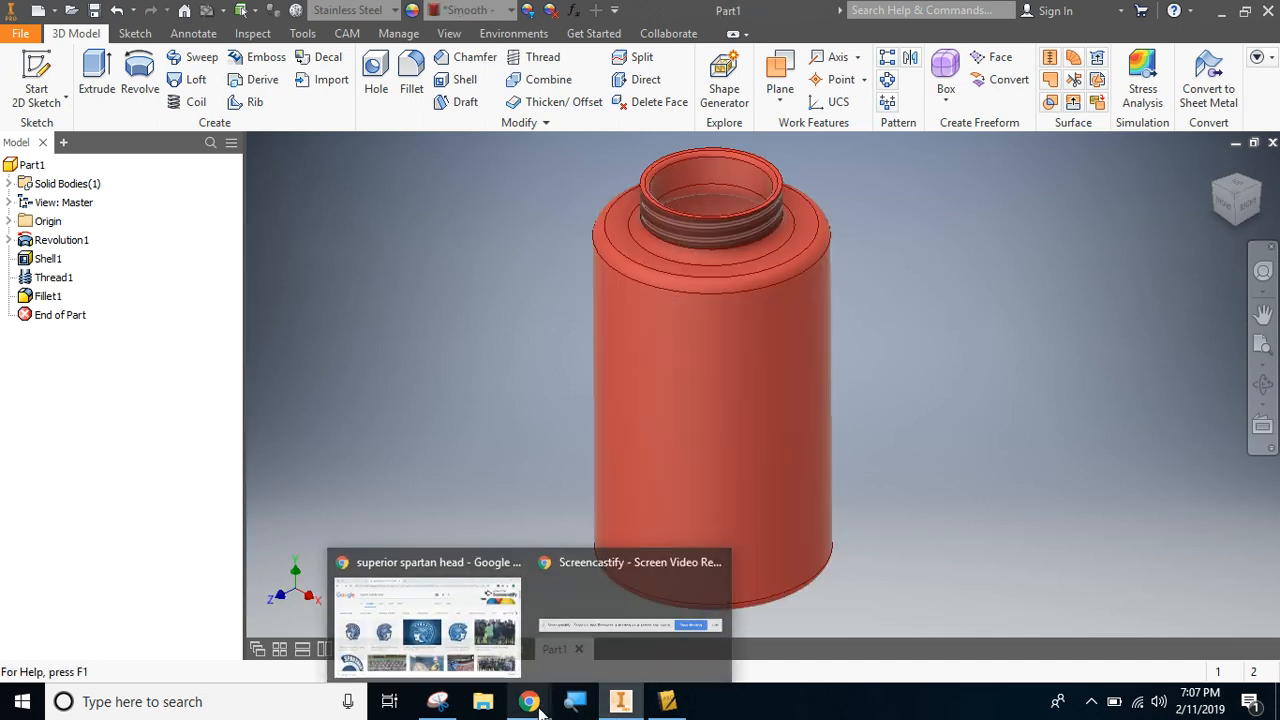
pyautogui.click(414, 606)
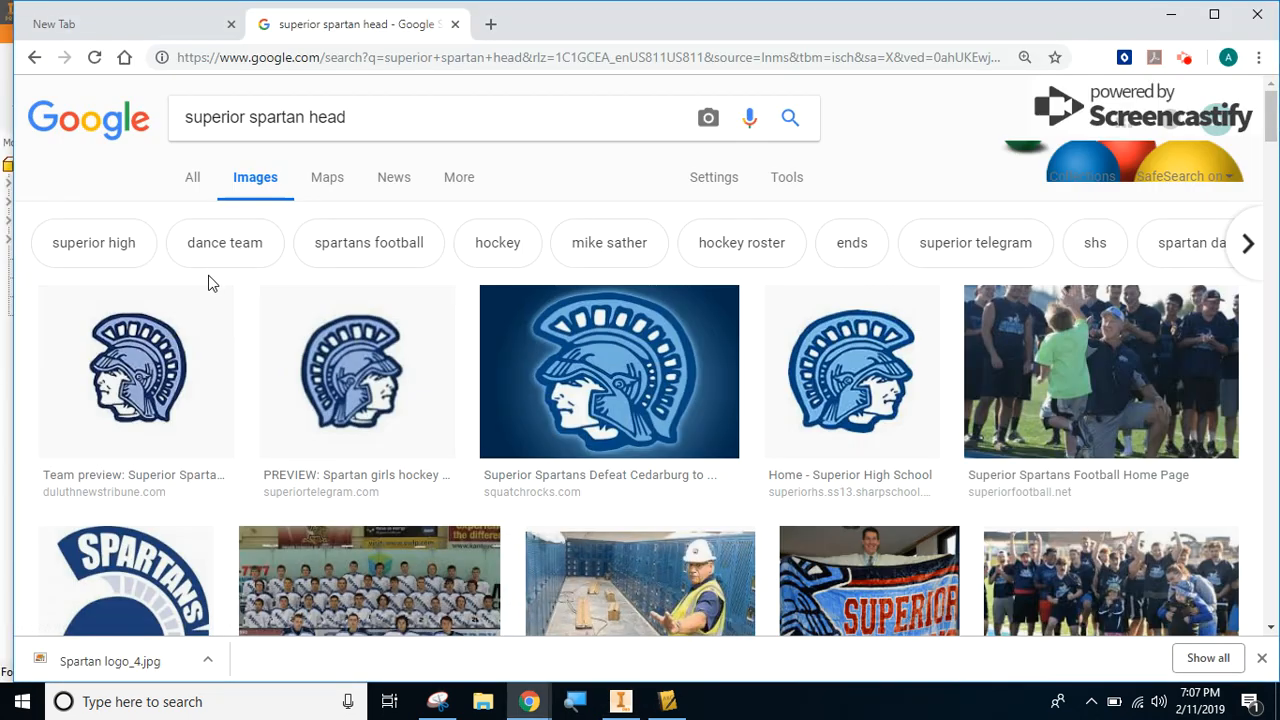
pyautogui.click(139, 373)
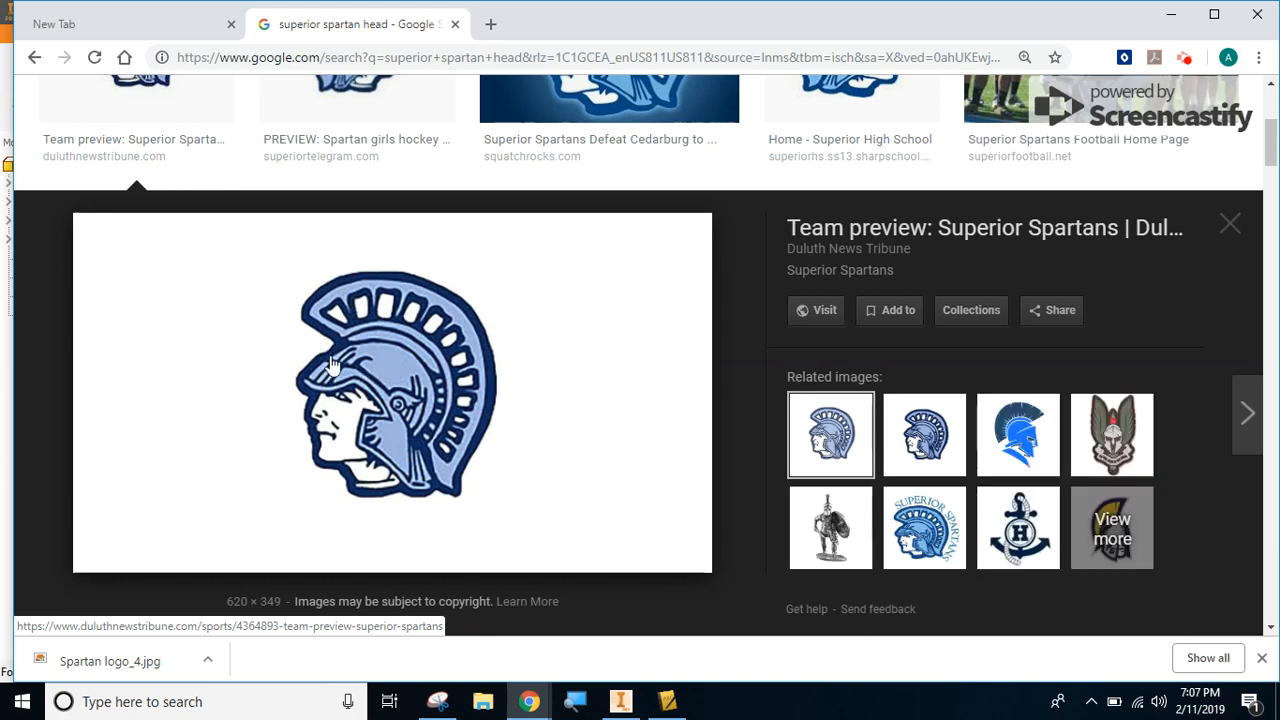
pyautogui.rightClick(362, 306)
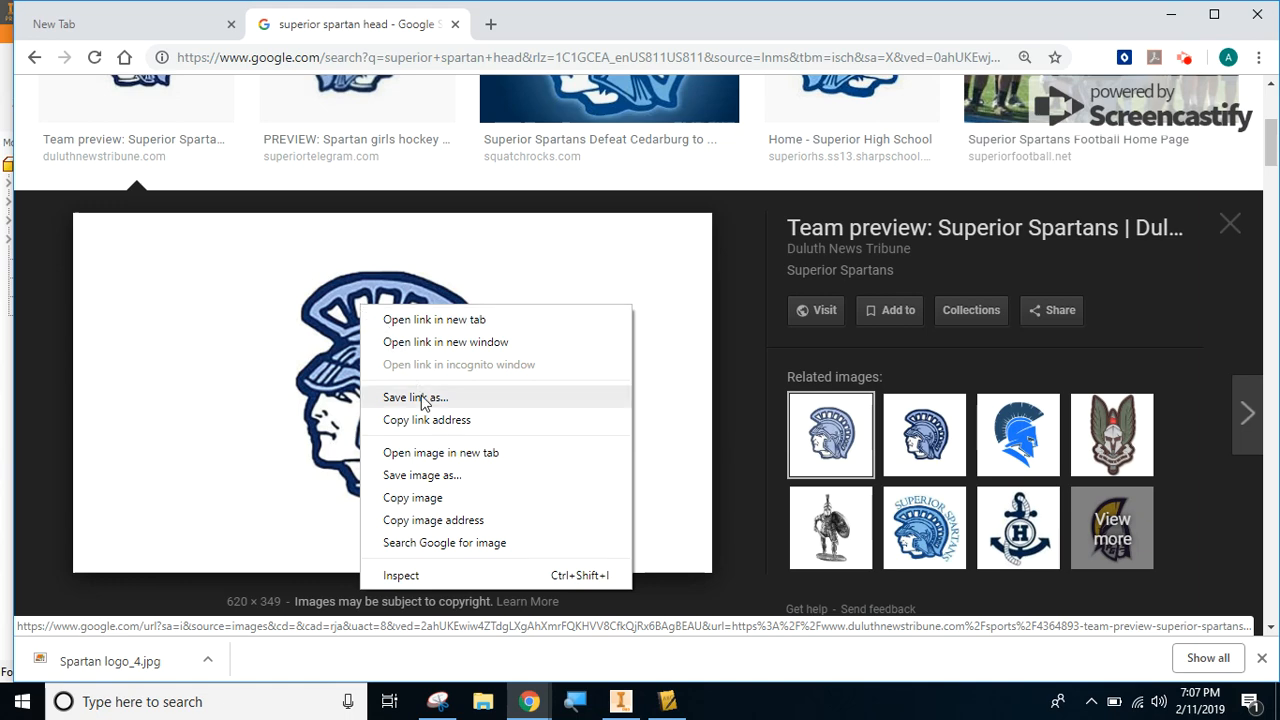
pyautogui.click(428, 476)
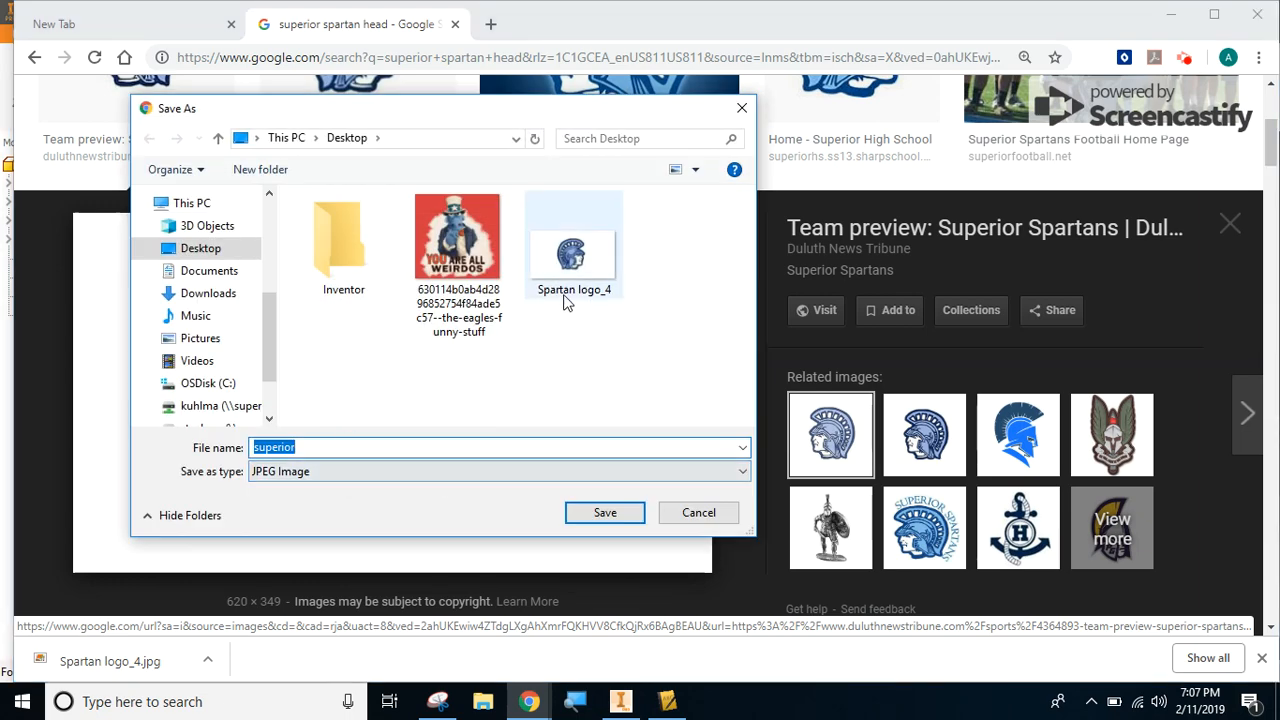
pyautogui.click(580, 266)
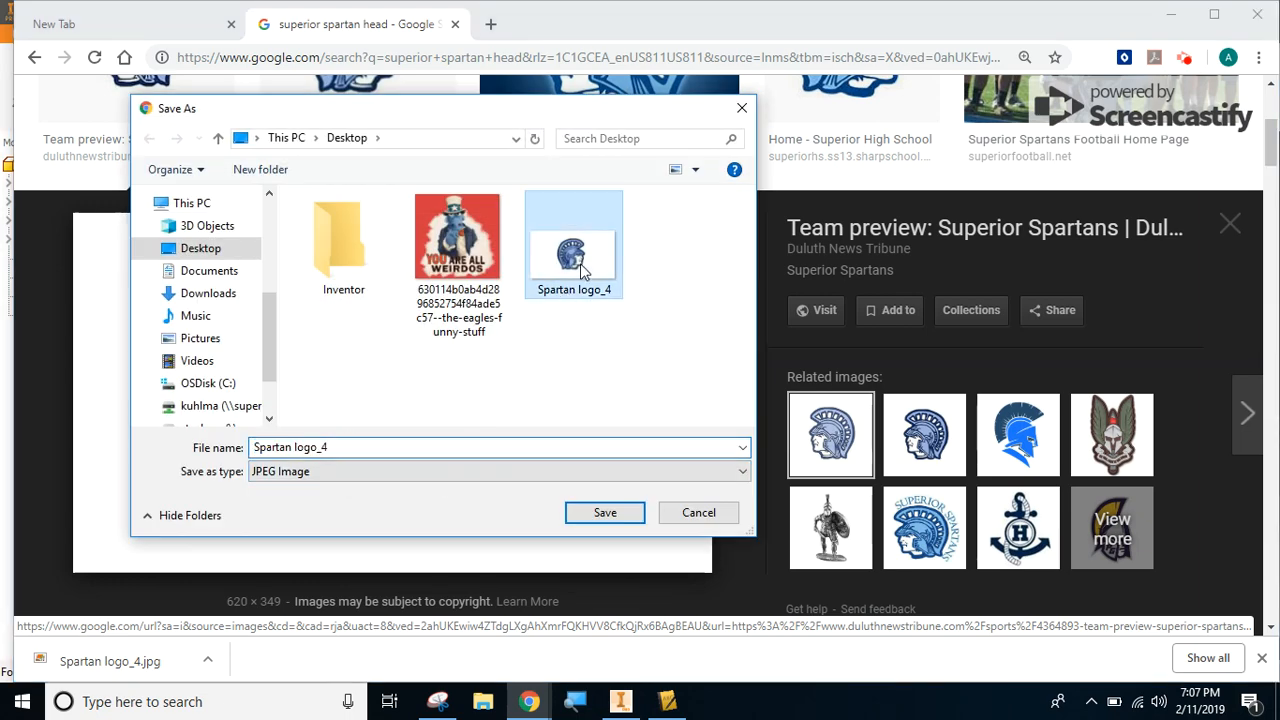
pyautogui.click(592, 514)
pyautogui.click(689, 356)
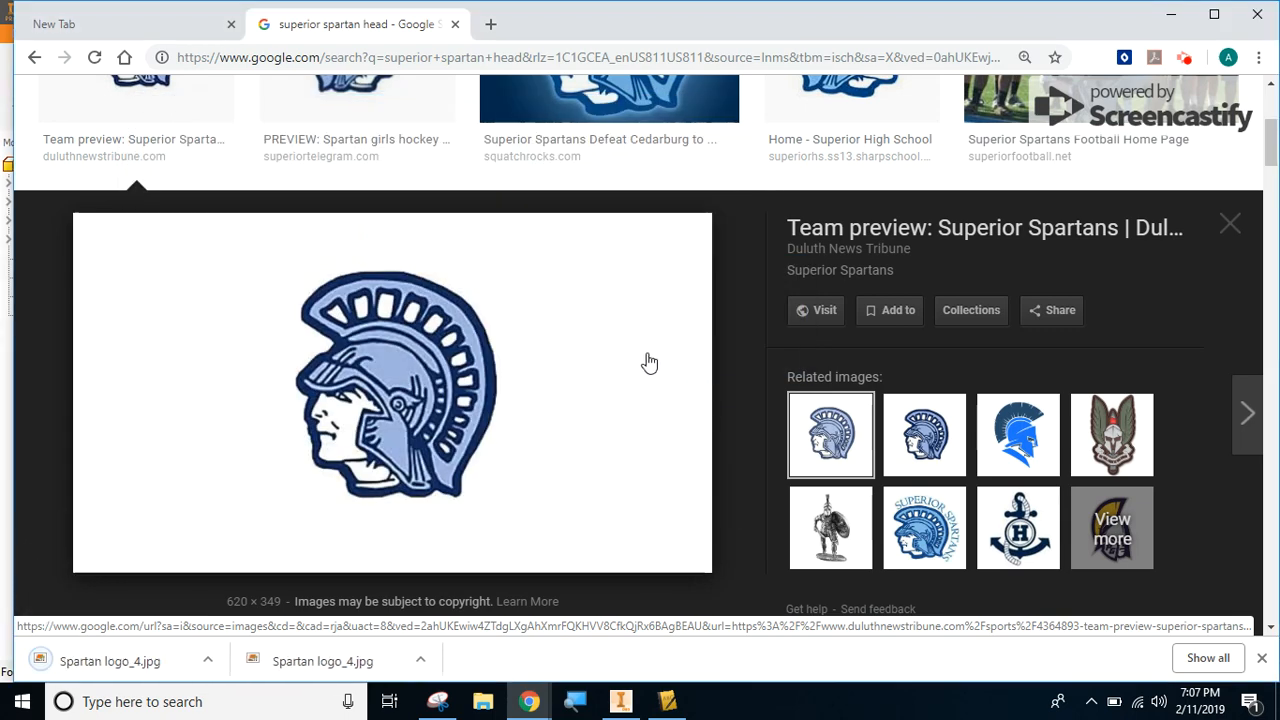
# Step: Switch back to Inventor and create a work plane tangent to the bottle's cylindrical side and parallel to the origin YZ Plane
pyautogui.click(617, 705)
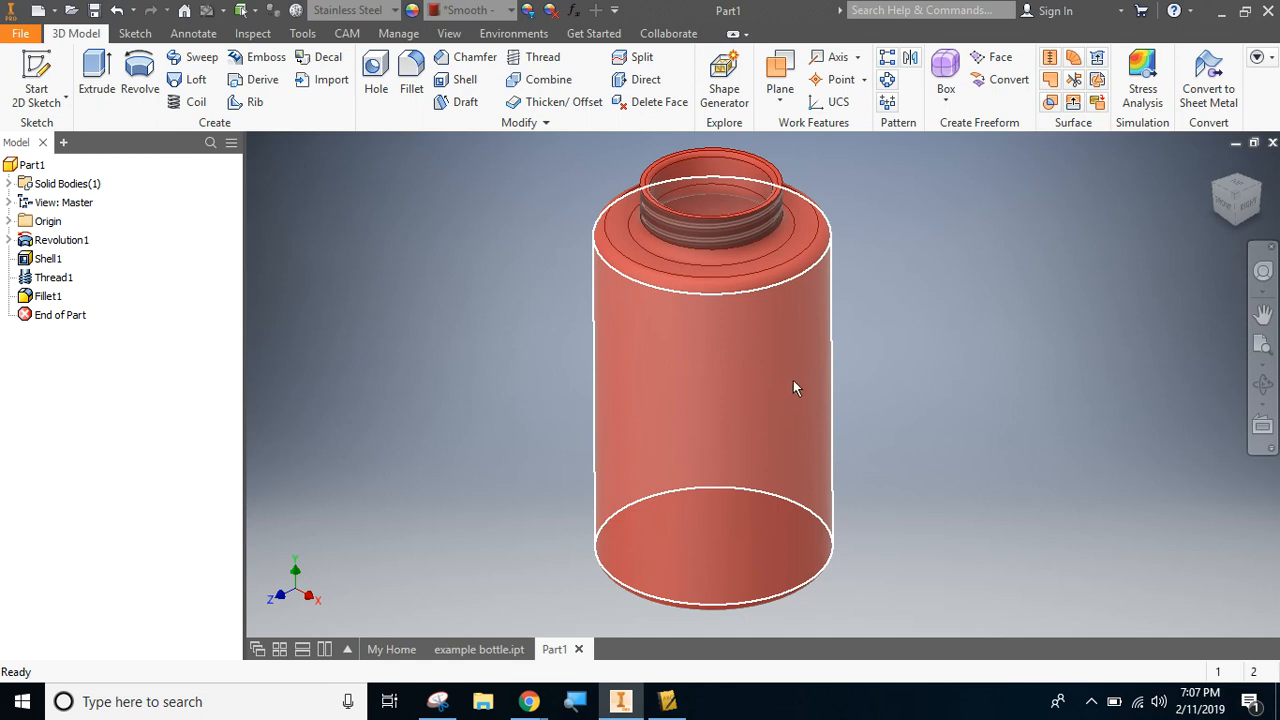
pyautogui.click(779, 100)
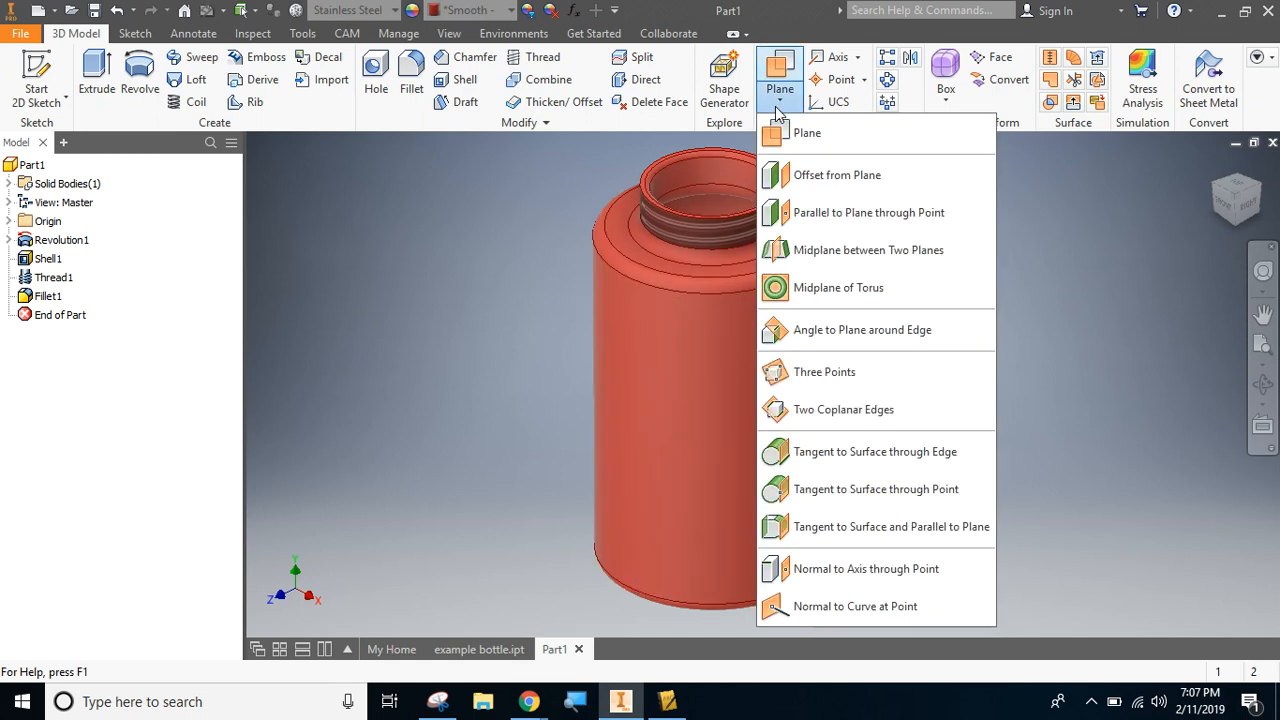
pyautogui.click(807, 527)
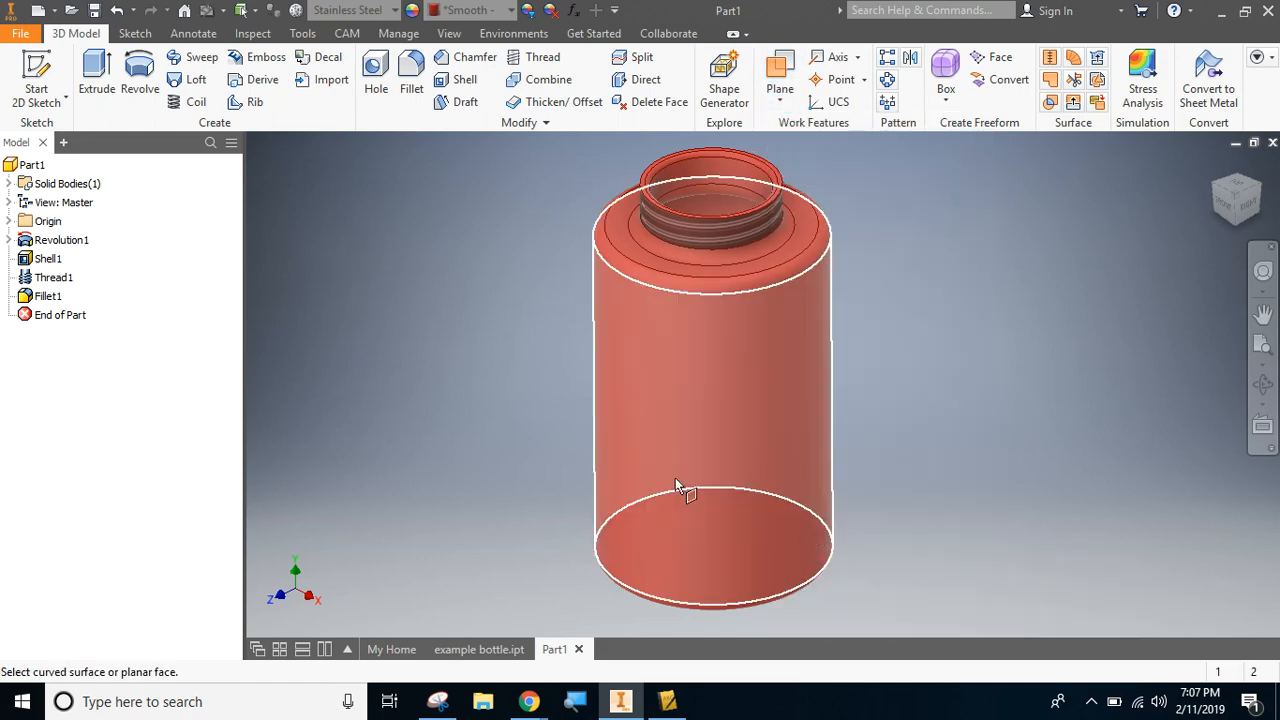
pyautogui.click(9, 222)
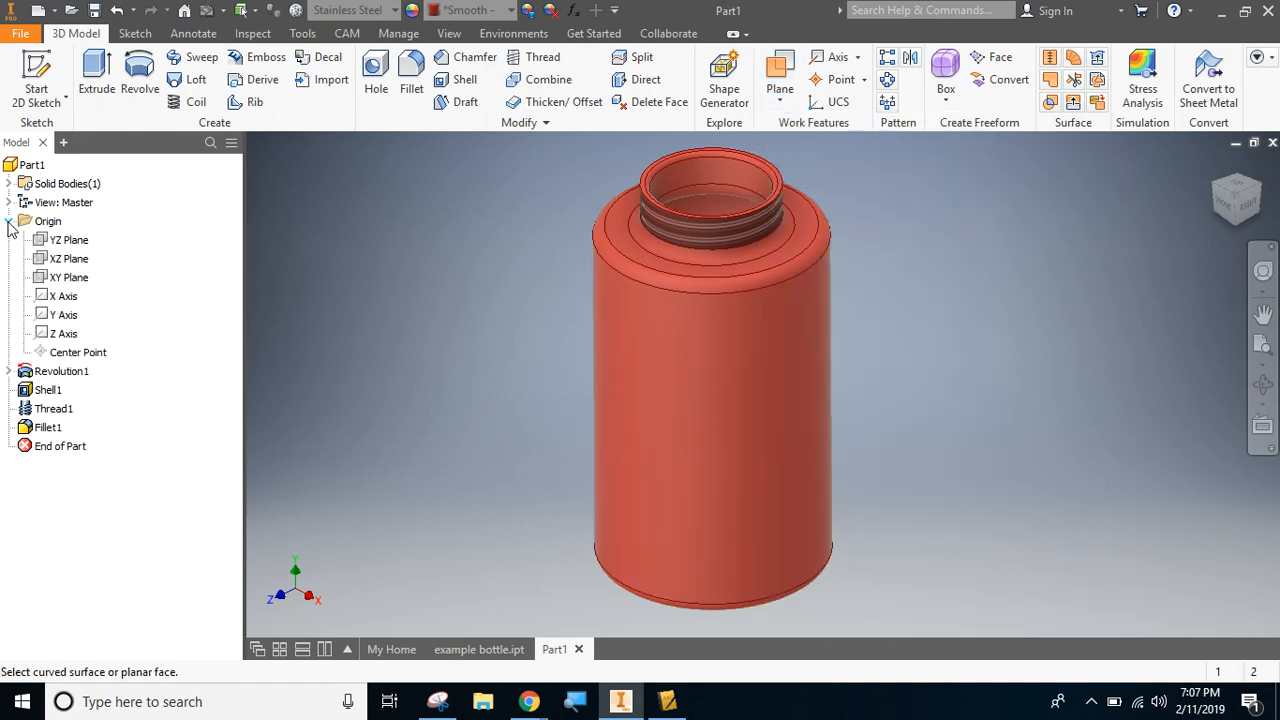
pyautogui.click(52, 243)
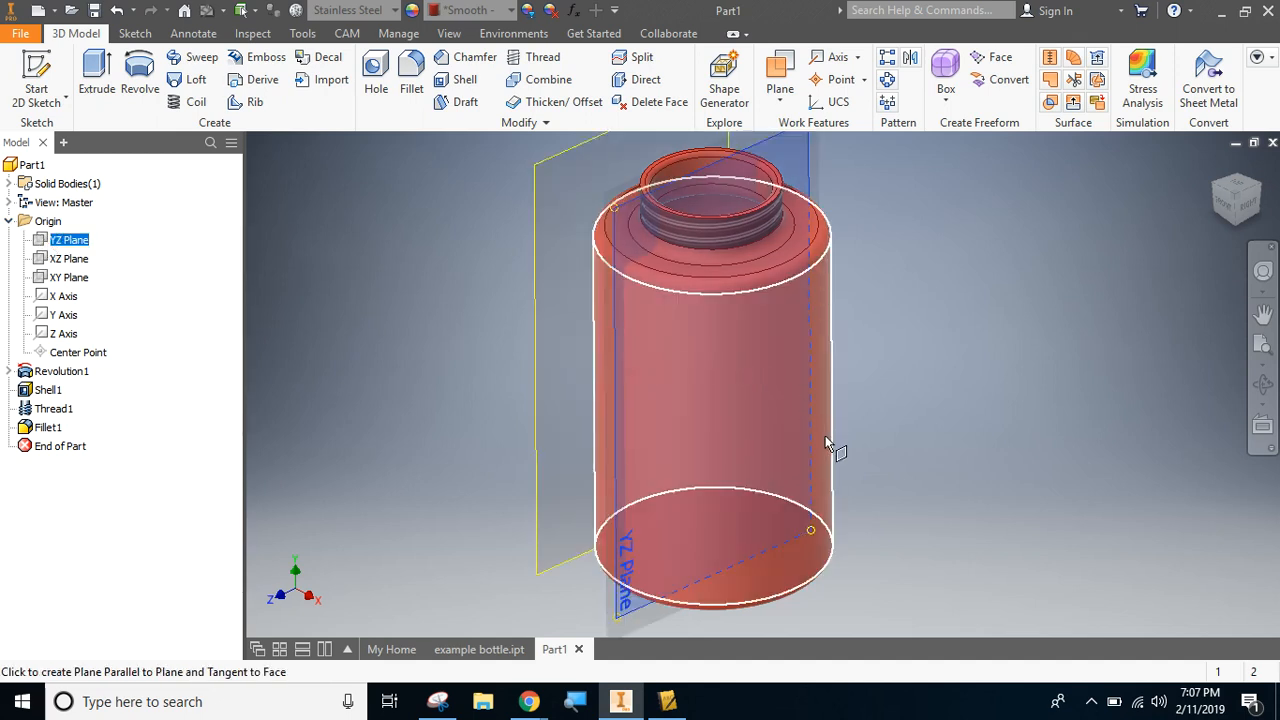
pyautogui.click(826, 440)
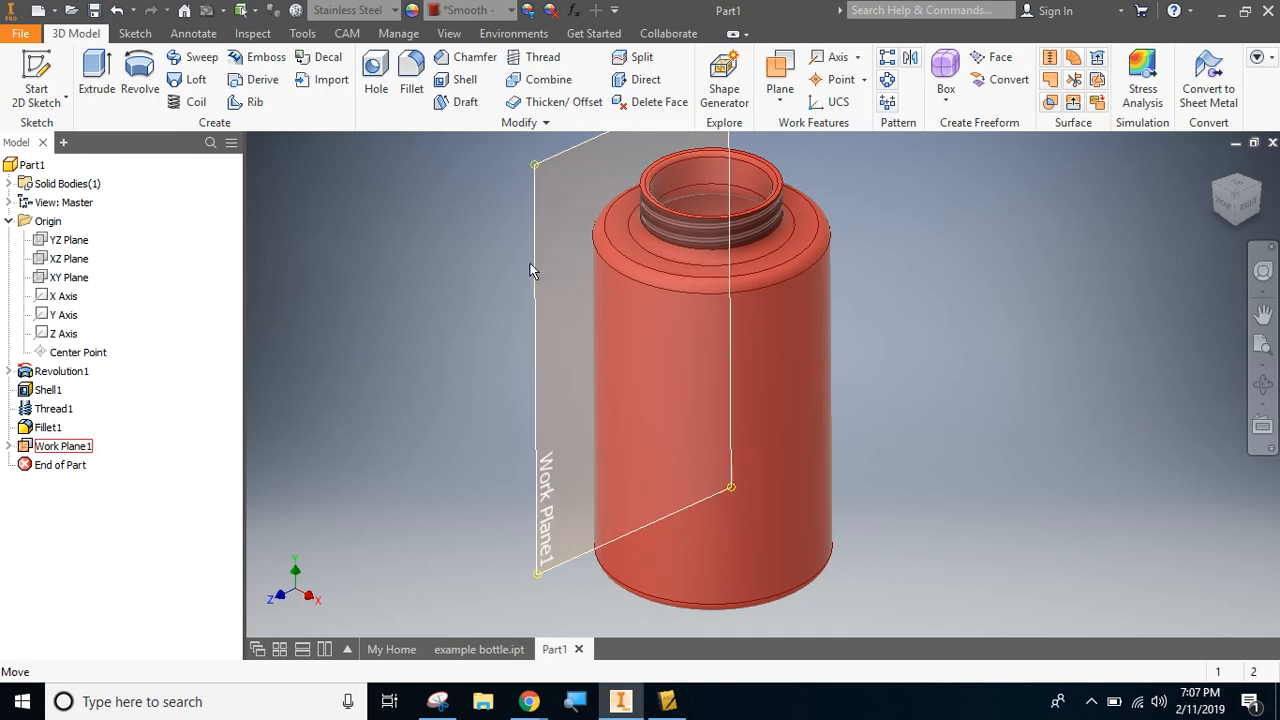
# Step: Start a 2D sketch on the tangent work plane, viewed from its outer side
pyautogui.click(1240, 190)
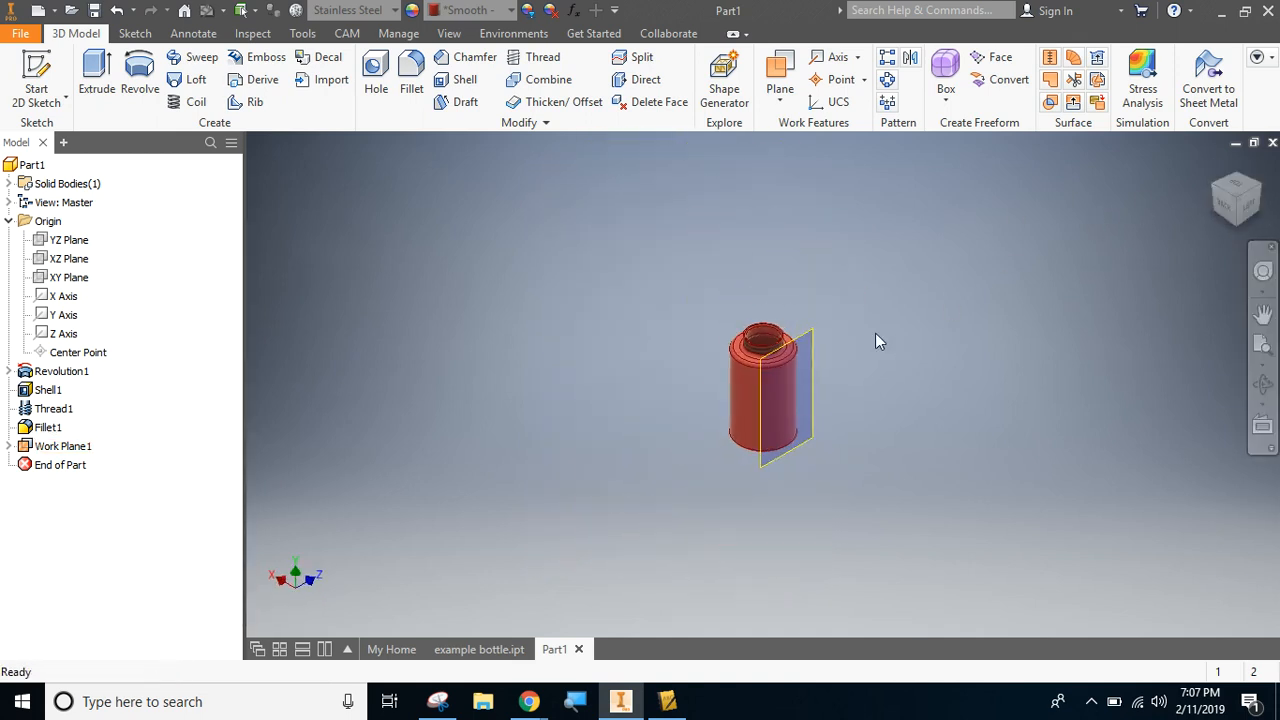
pyautogui.scroll(3, 786, 394)
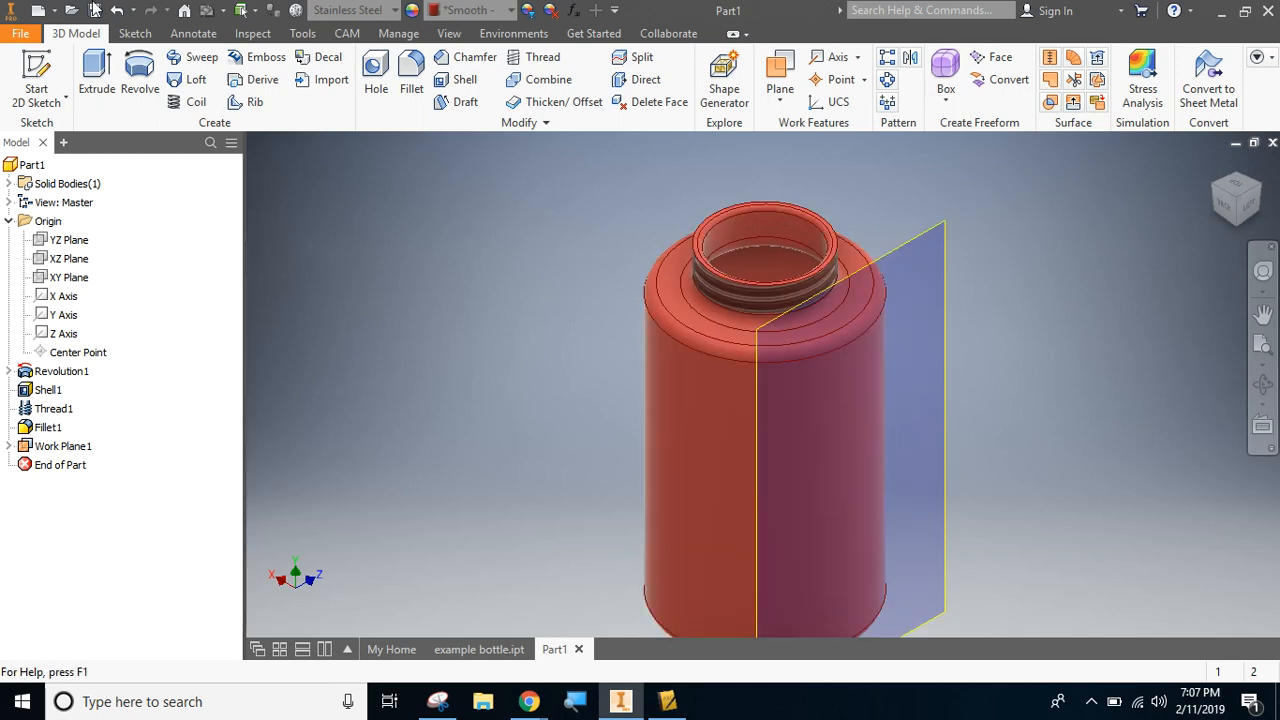
pyautogui.click(45, 75)
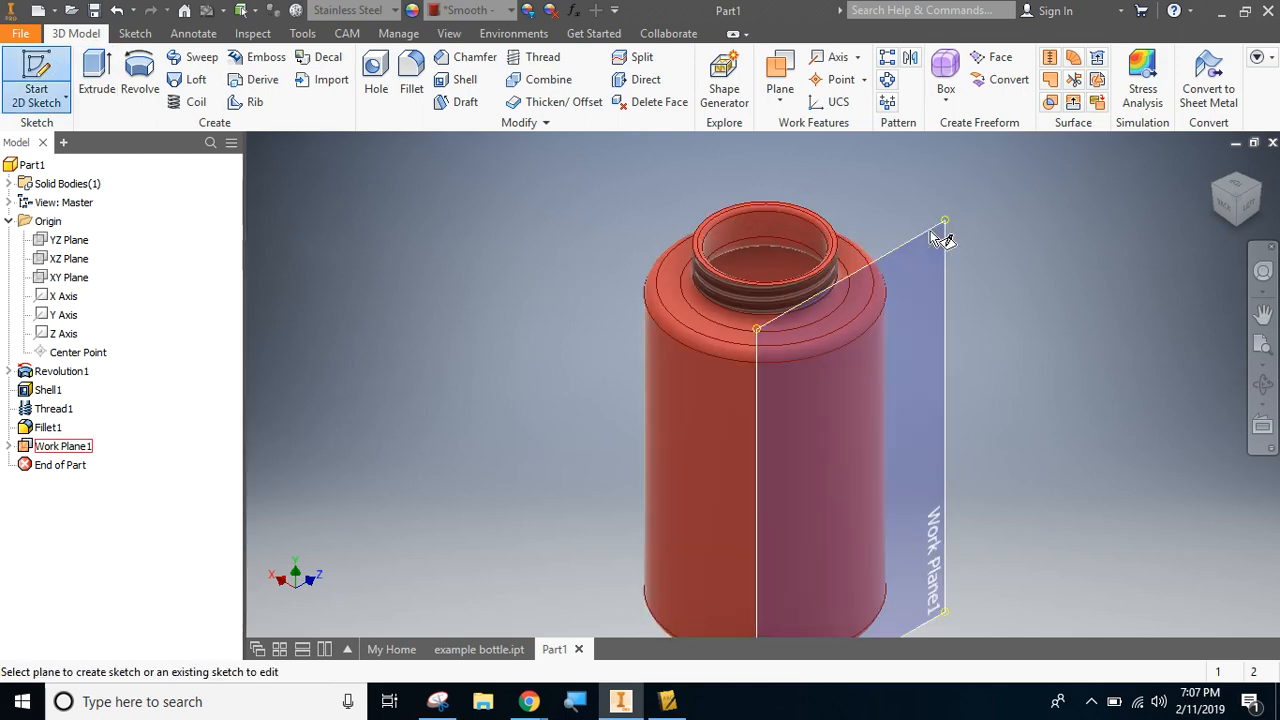
pyautogui.click(929, 236)
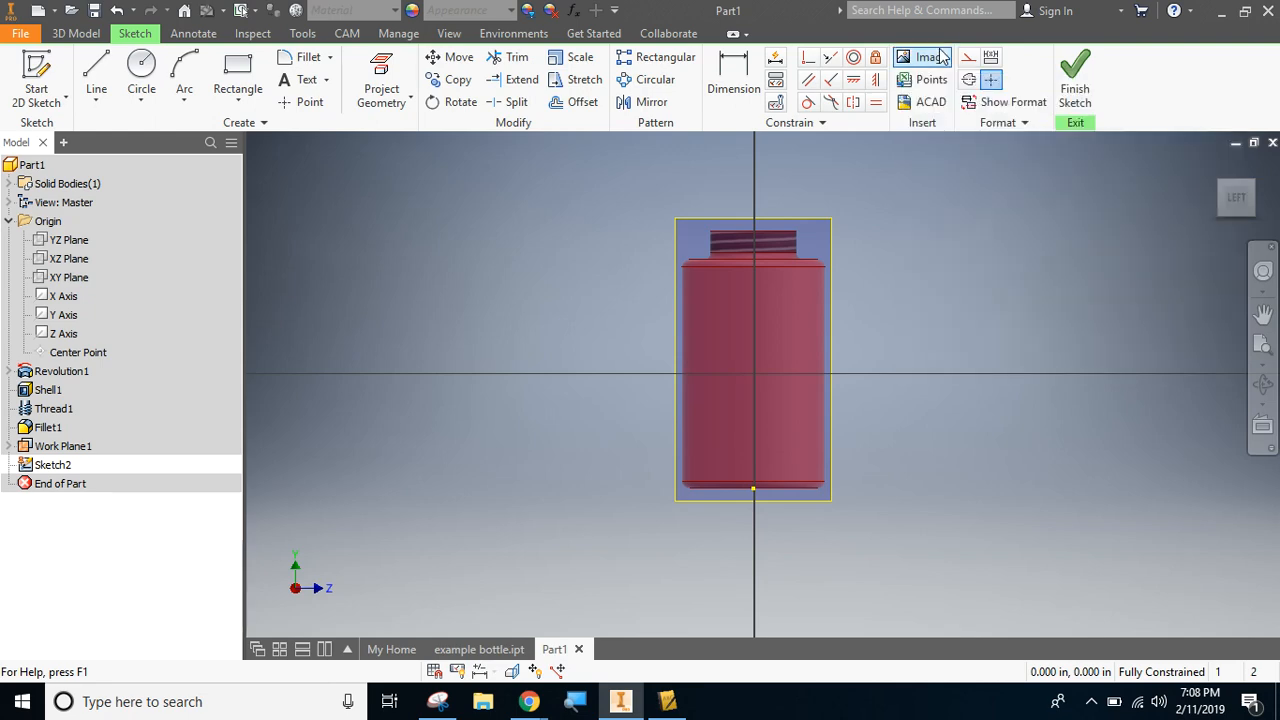
# Step: Insert the image Spartan logo_4 from the Desktop into the sketch, with its lower corner near the bottle's bottom side edge
pyautogui.click(932, 62)
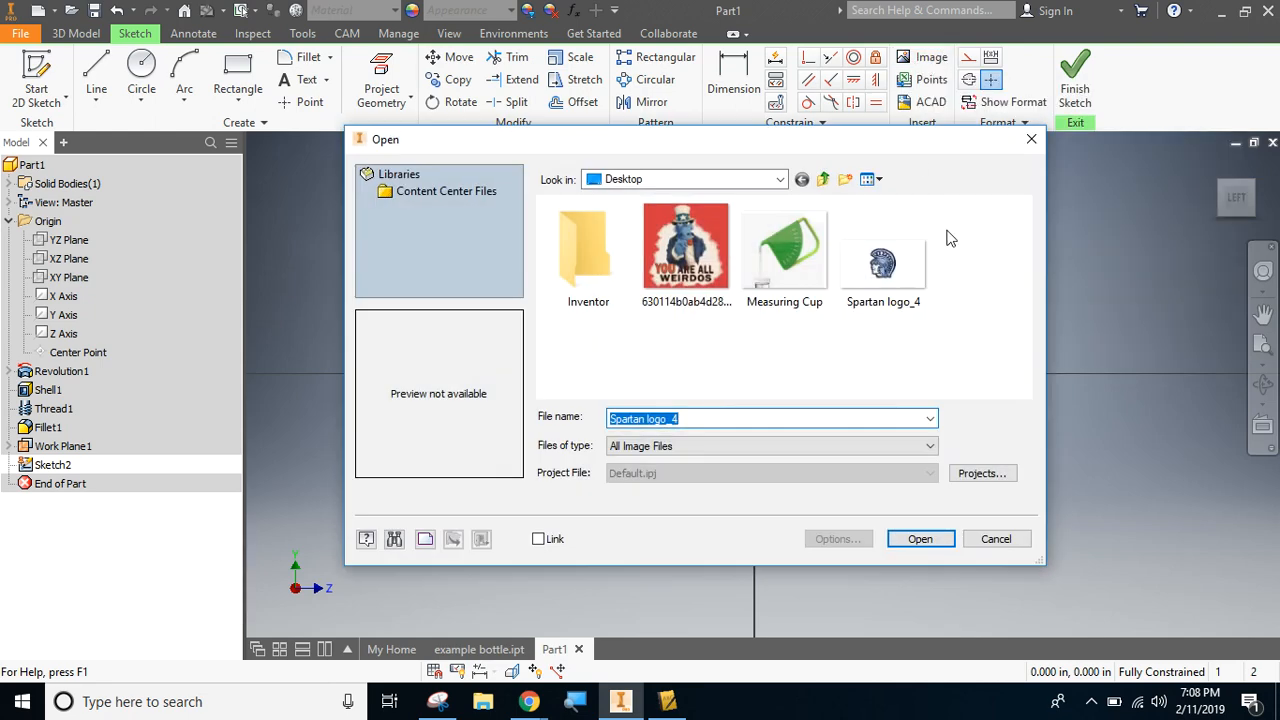
pyautogui.click(883, 280)
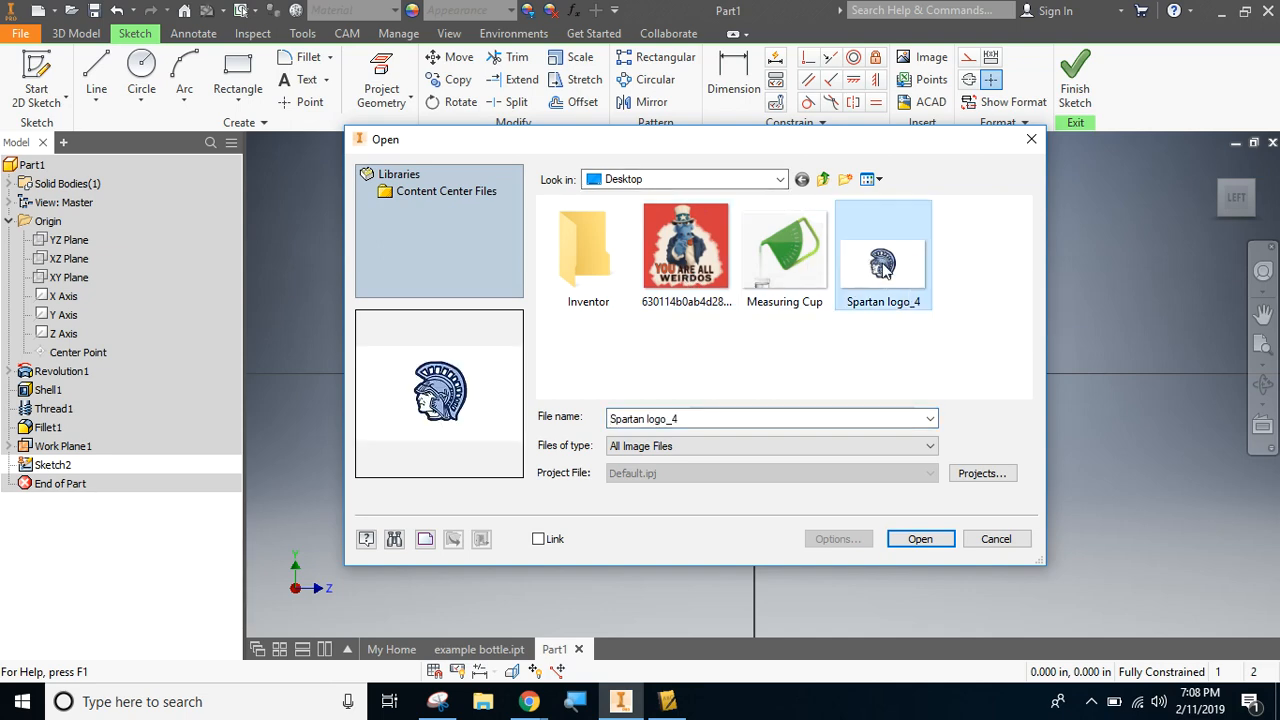
pyautogui.click(914, 542)
pyautogui.click(914, 541)
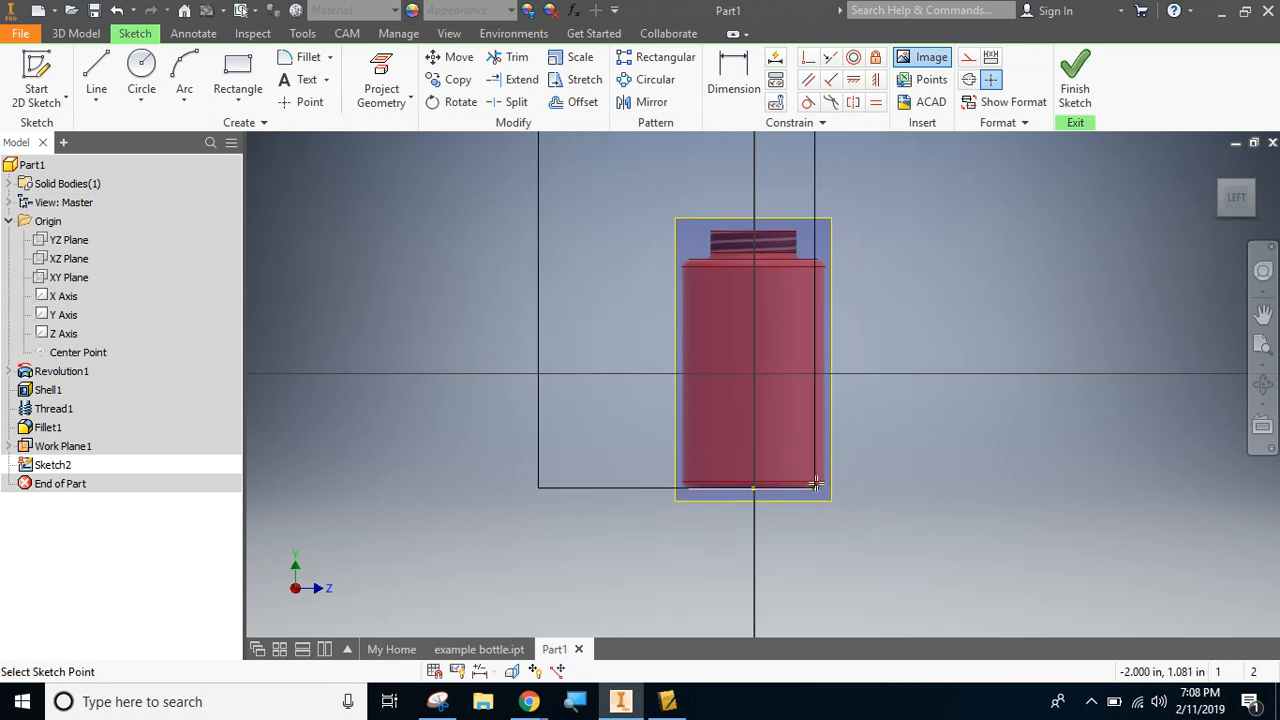
pyautogui.click(818, 434)
pyautogui.scroll(5, 809, 398)
pyautogui.scroll(-2, 809, 398)
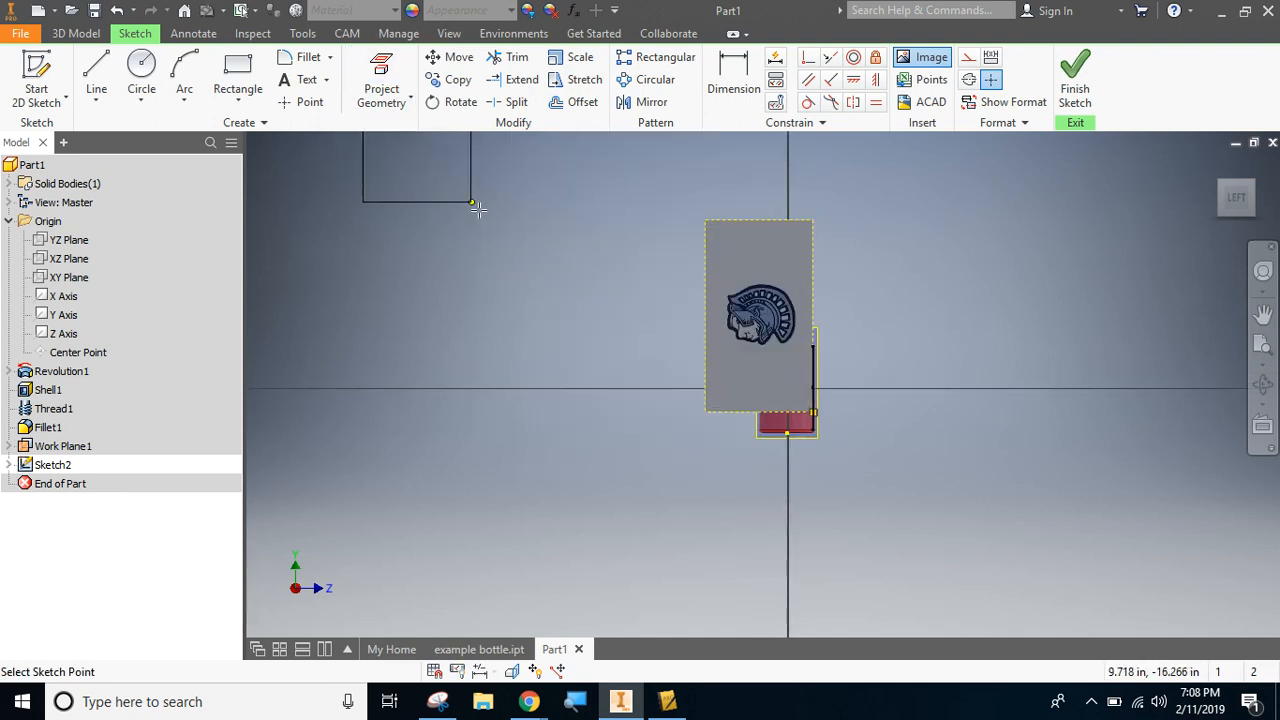
pyautogui.press('Escape')
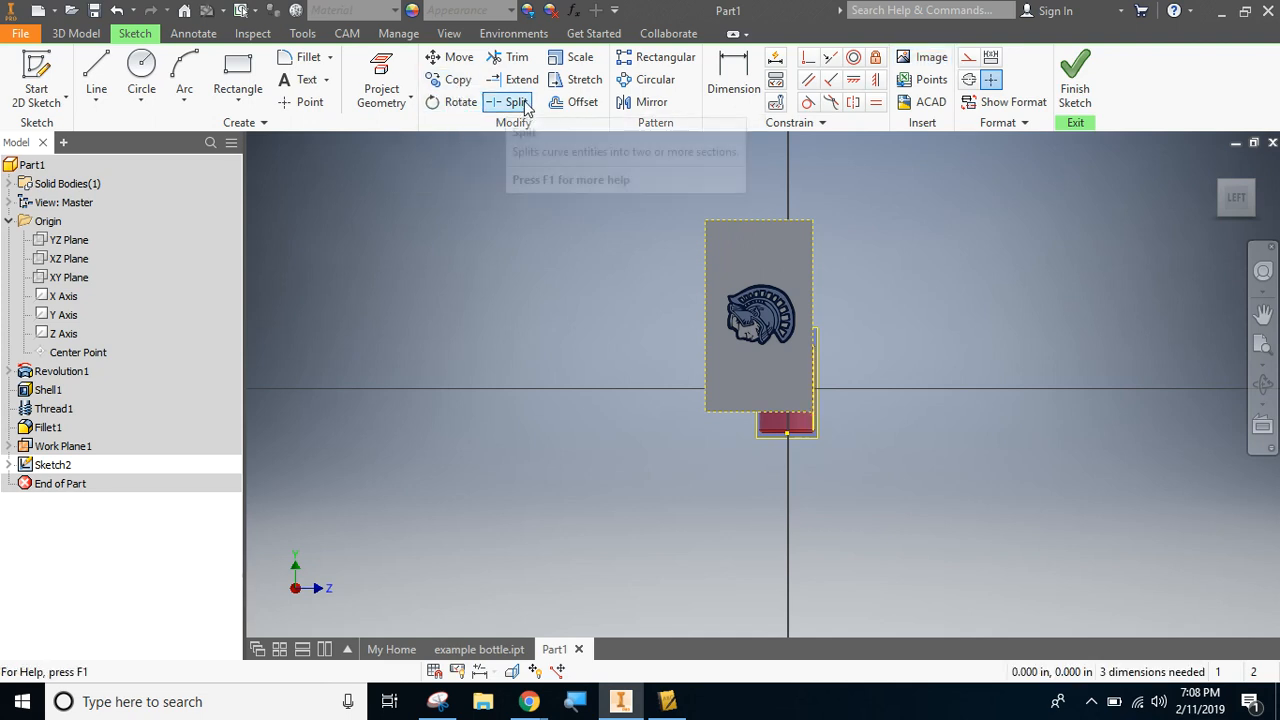
pyautogui.click(575, 66)
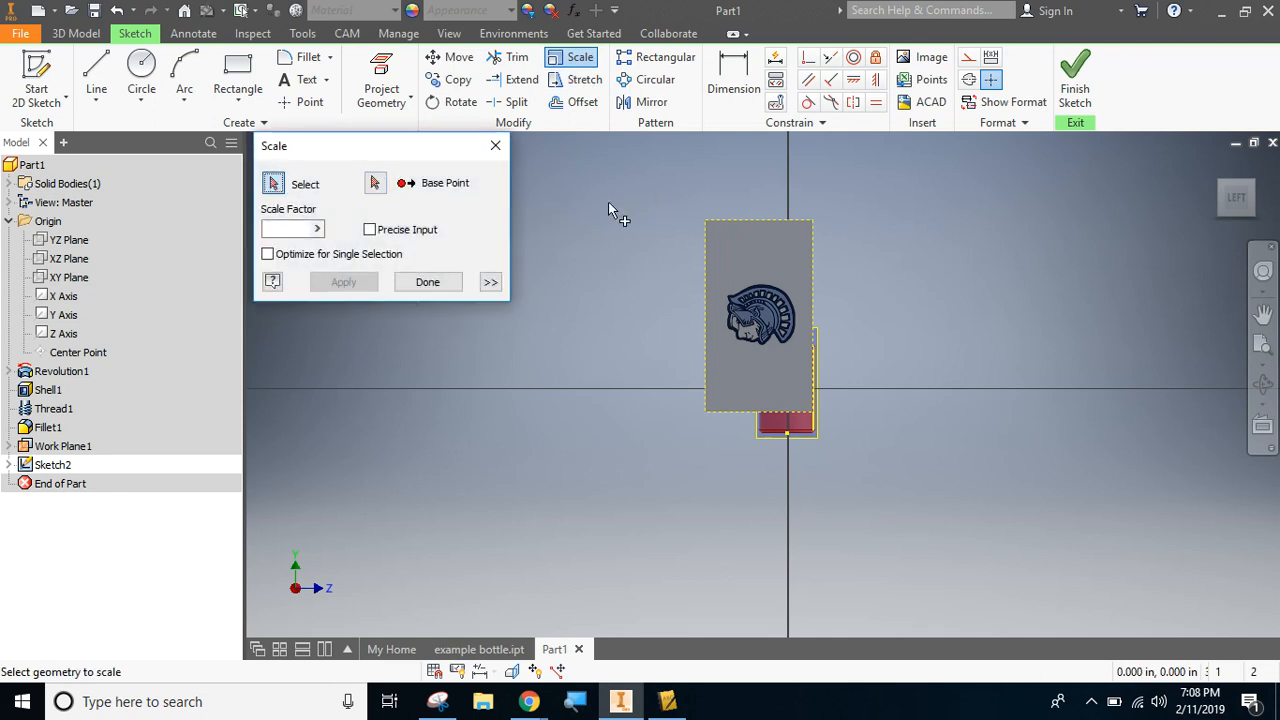
pyautogui.moveTo(672, 157)
pyautogui.mouseDown()
pyautogui.moveTo(734, 300)
pyautogui.moveTo(838, 442)
pyautogui.moveTo(838, 420)
pyautogui.mouseUp()
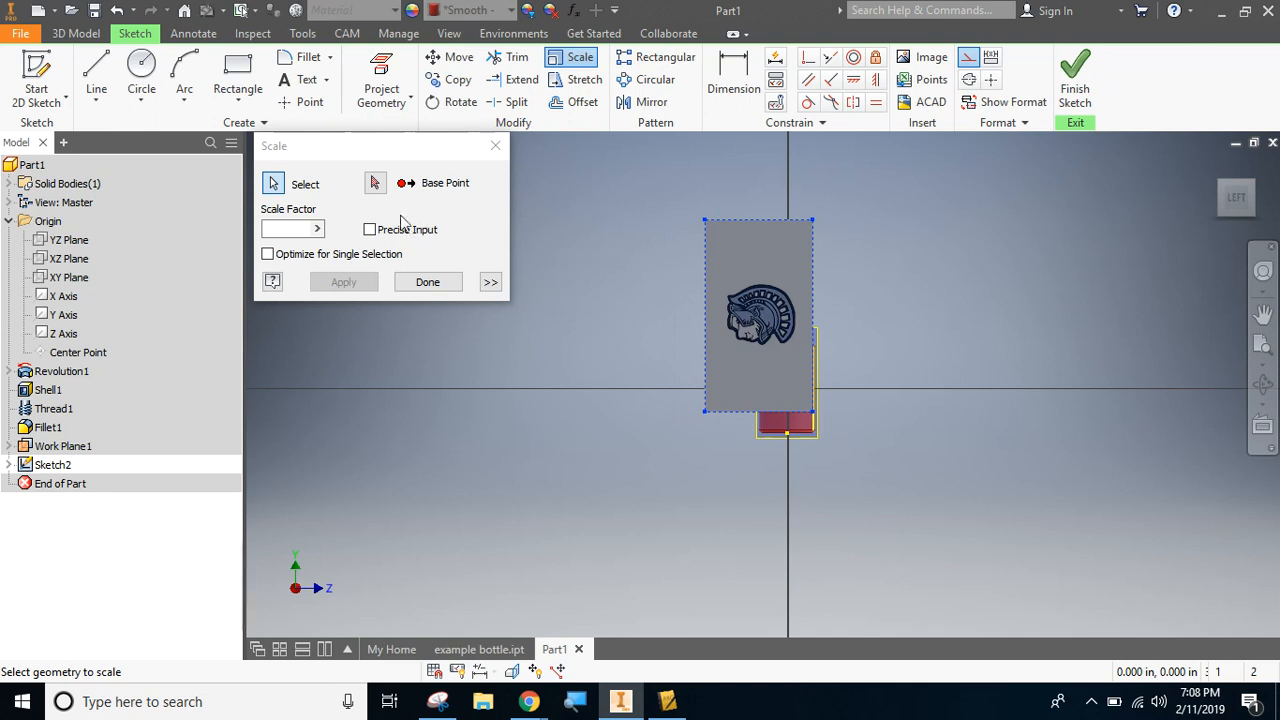
pyautogui.click(375, 183)
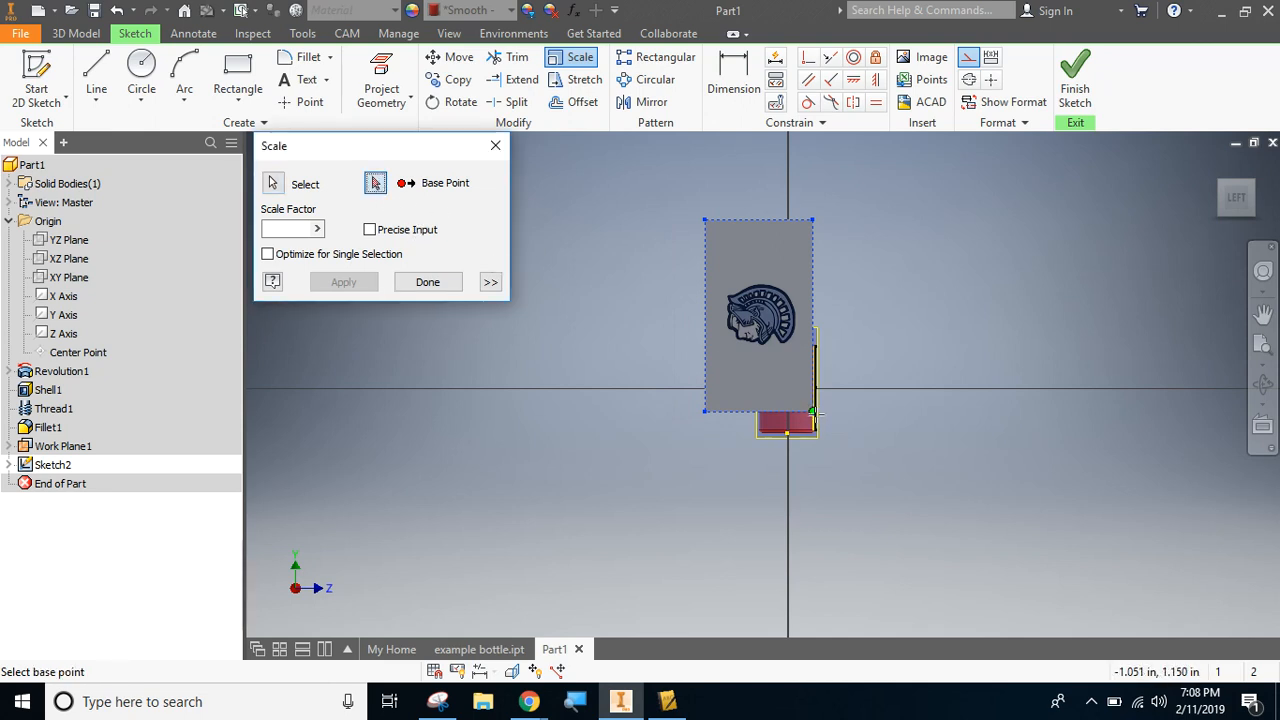
pyautogui.click(813, 411)
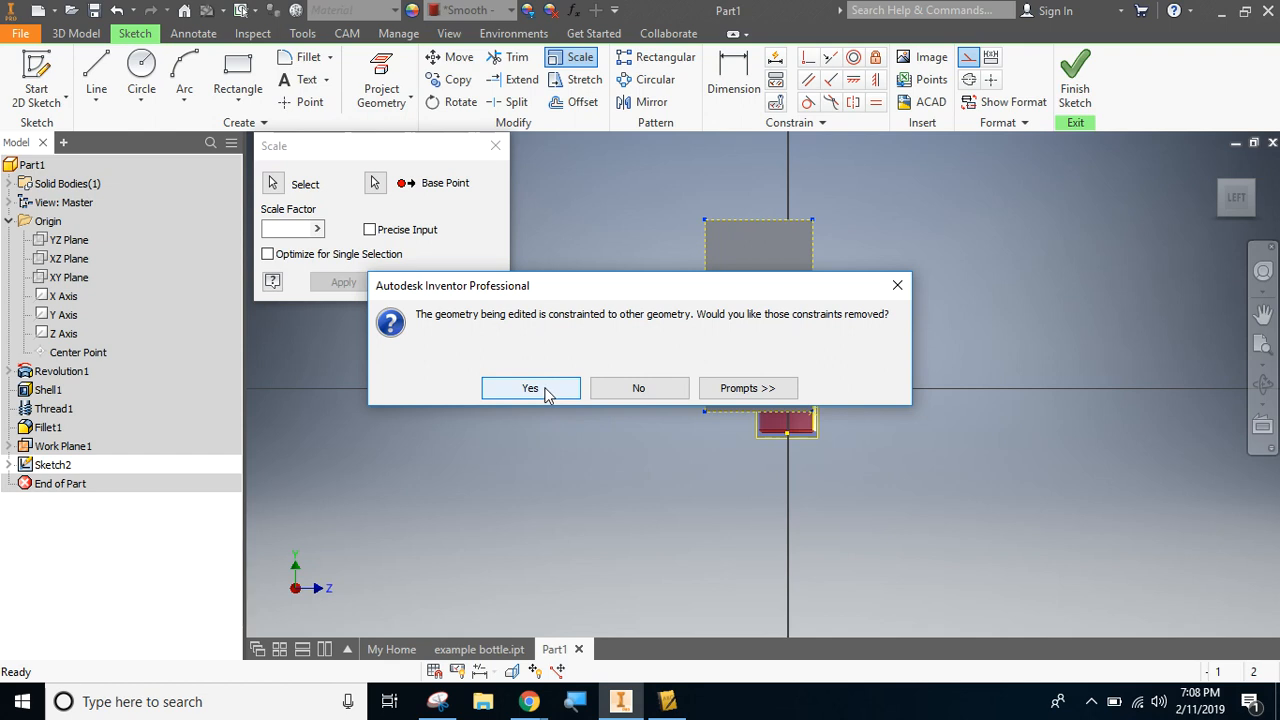
pyautogui.click(633, 389)
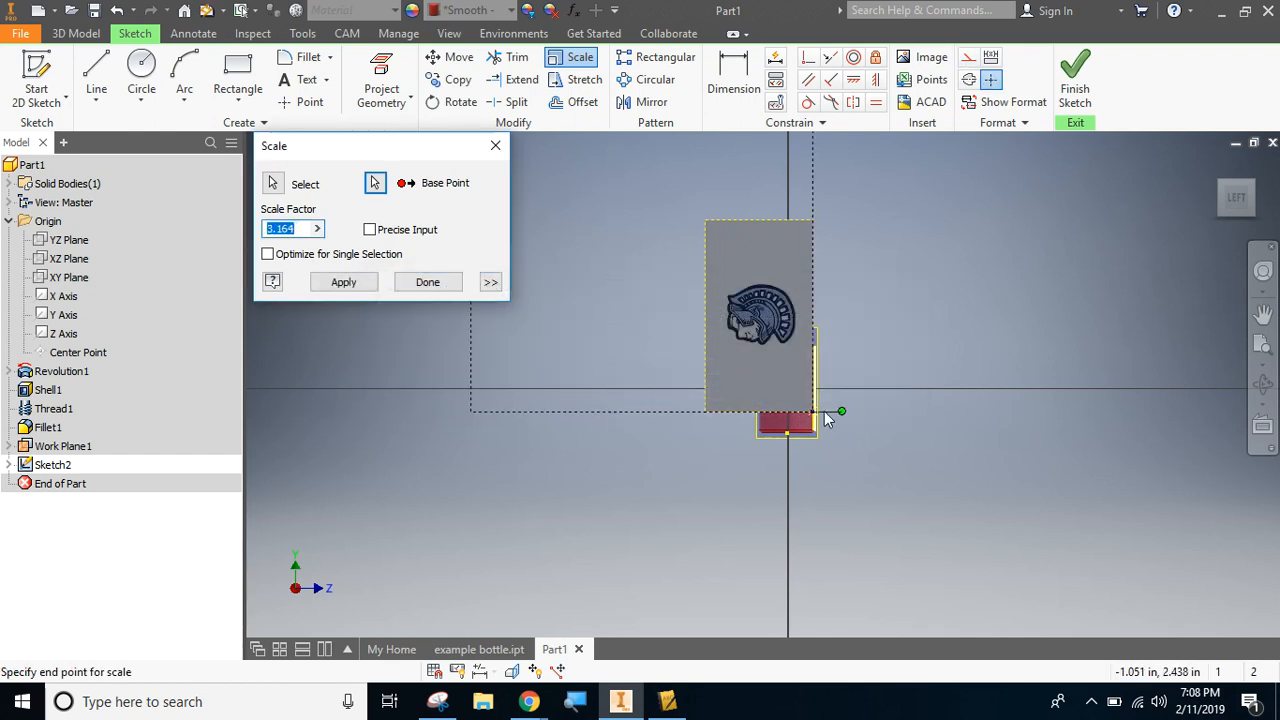
pyautogui.click(789, 406)
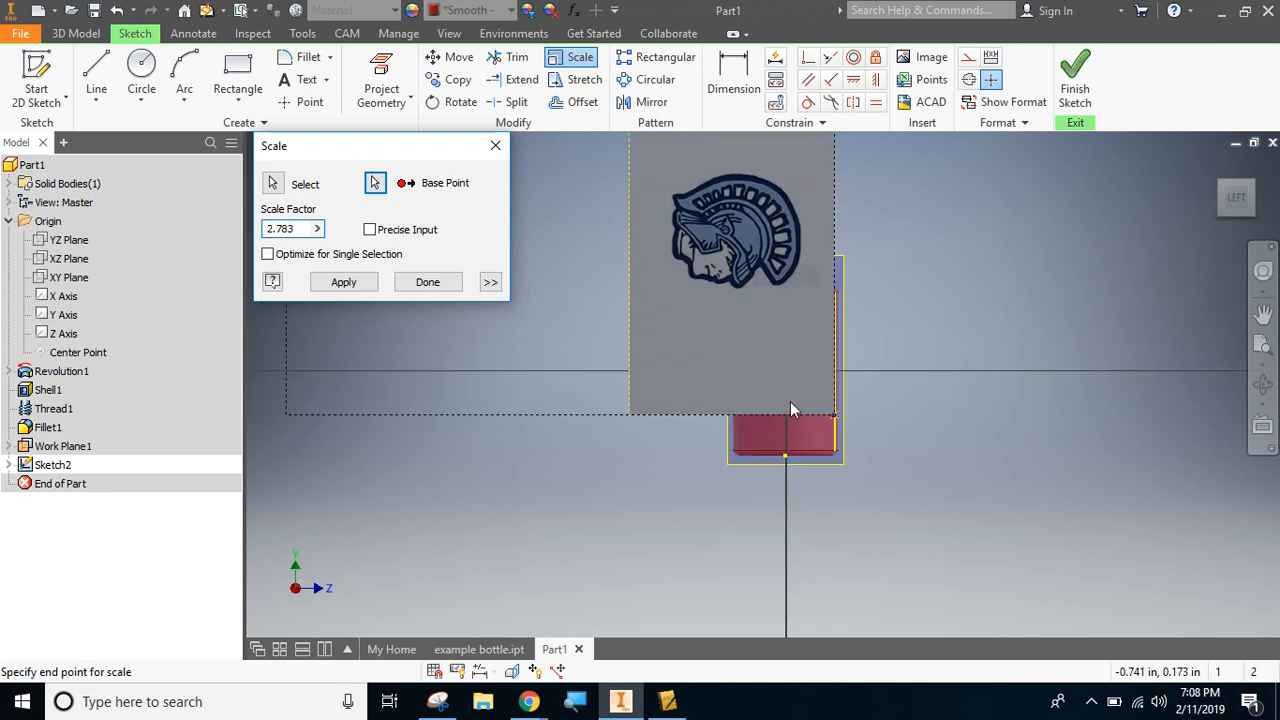
# Step: Scale the logo image by a factor of 0.4 about its lower-left corner, removing the constraints that tie it to other geometry
pyautogui.click(575, 57)
pyautogui.click(717, 305)
pyautogui.scroll(-3, 717, 305)
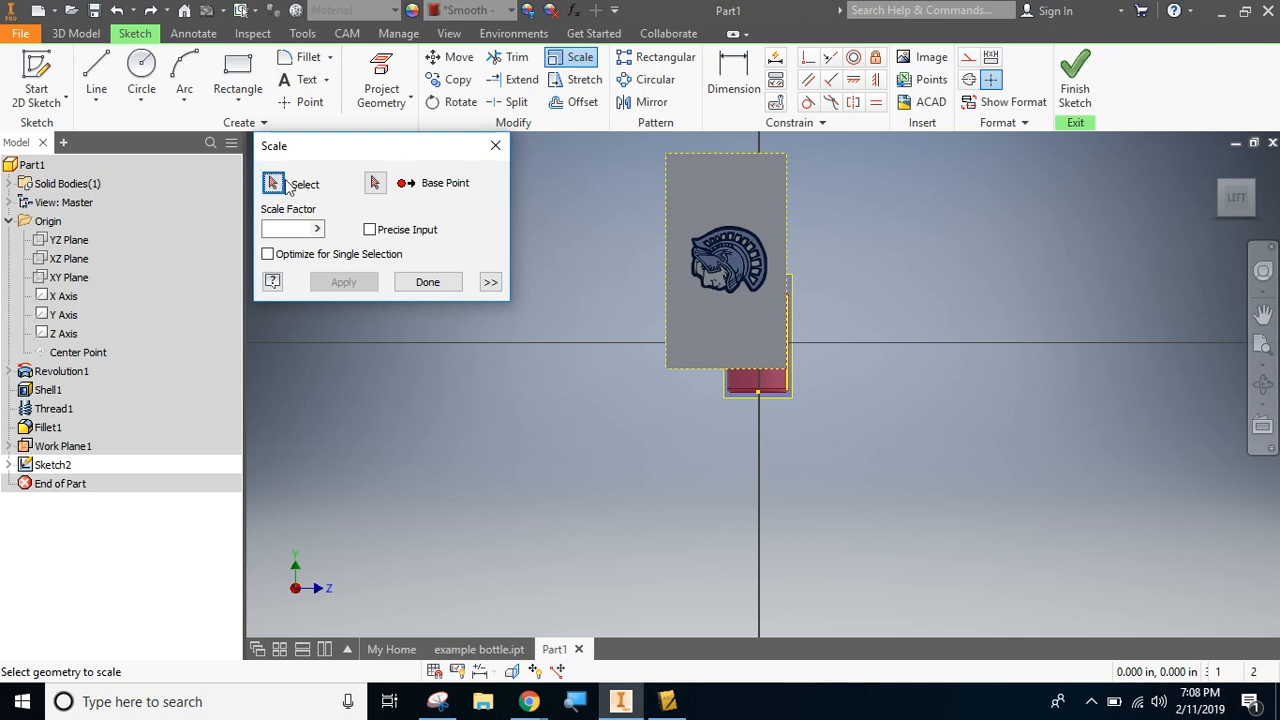
pyautogui.moveTo(625, 142); pyautogui.dragTo(819, 389)
pyautogui.click(374, 184)
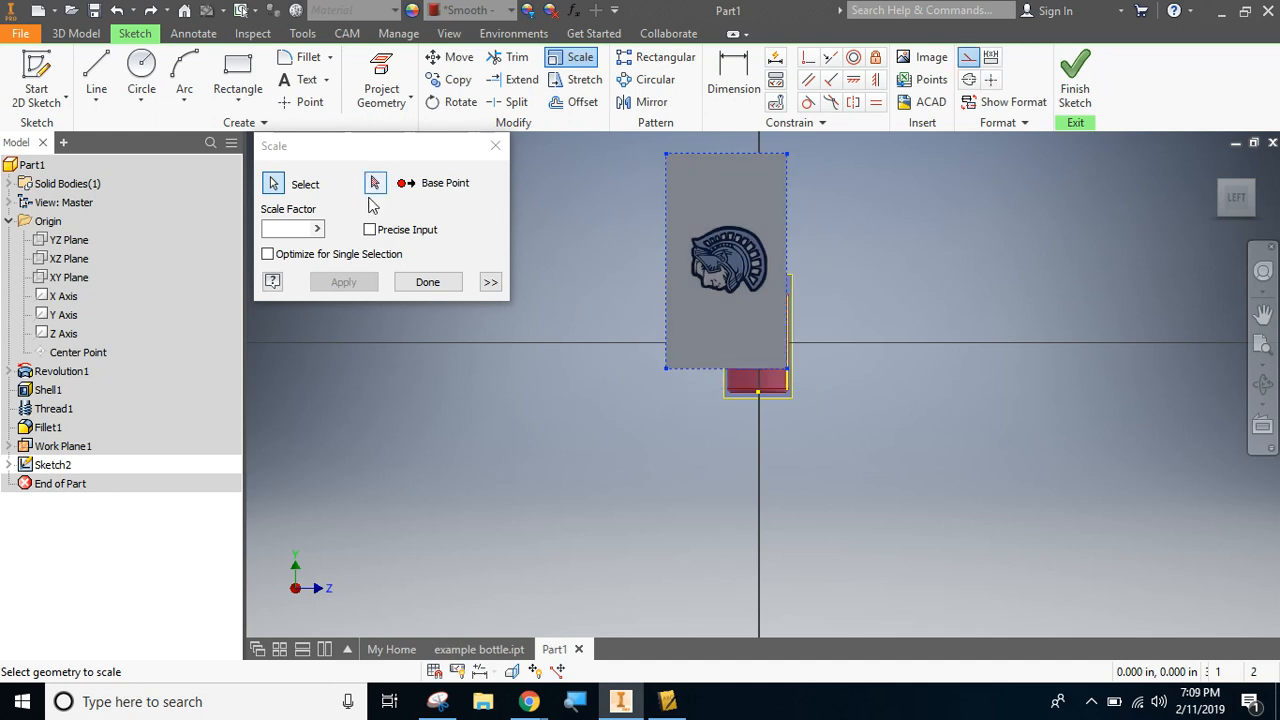
pyautogui.click(667, 369)
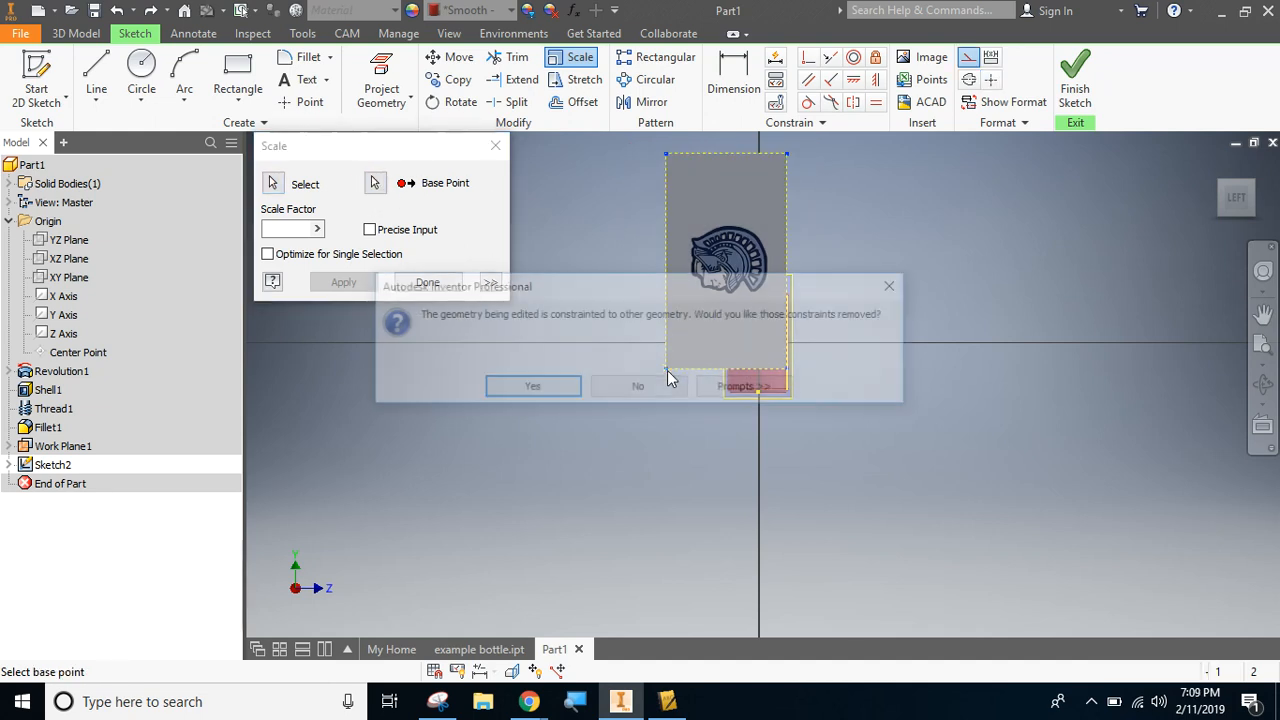
pyautogui.click(553, 391)
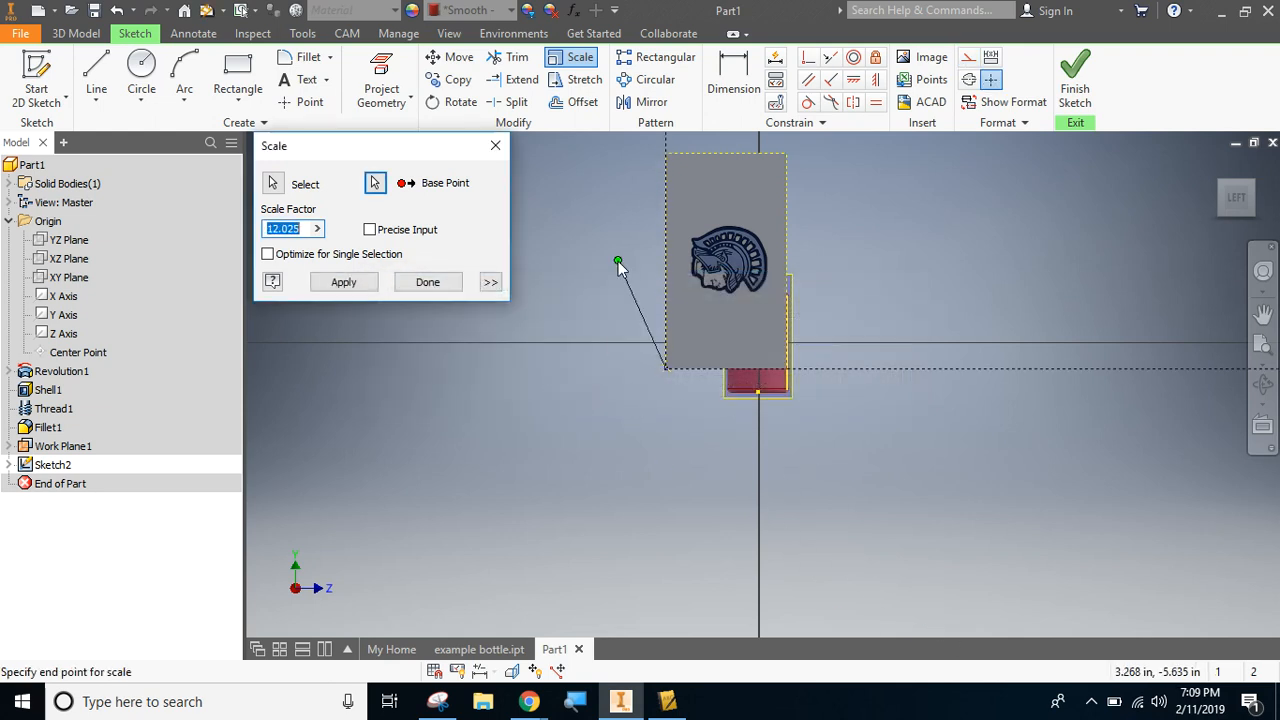
pyautogui.click(302, 229)
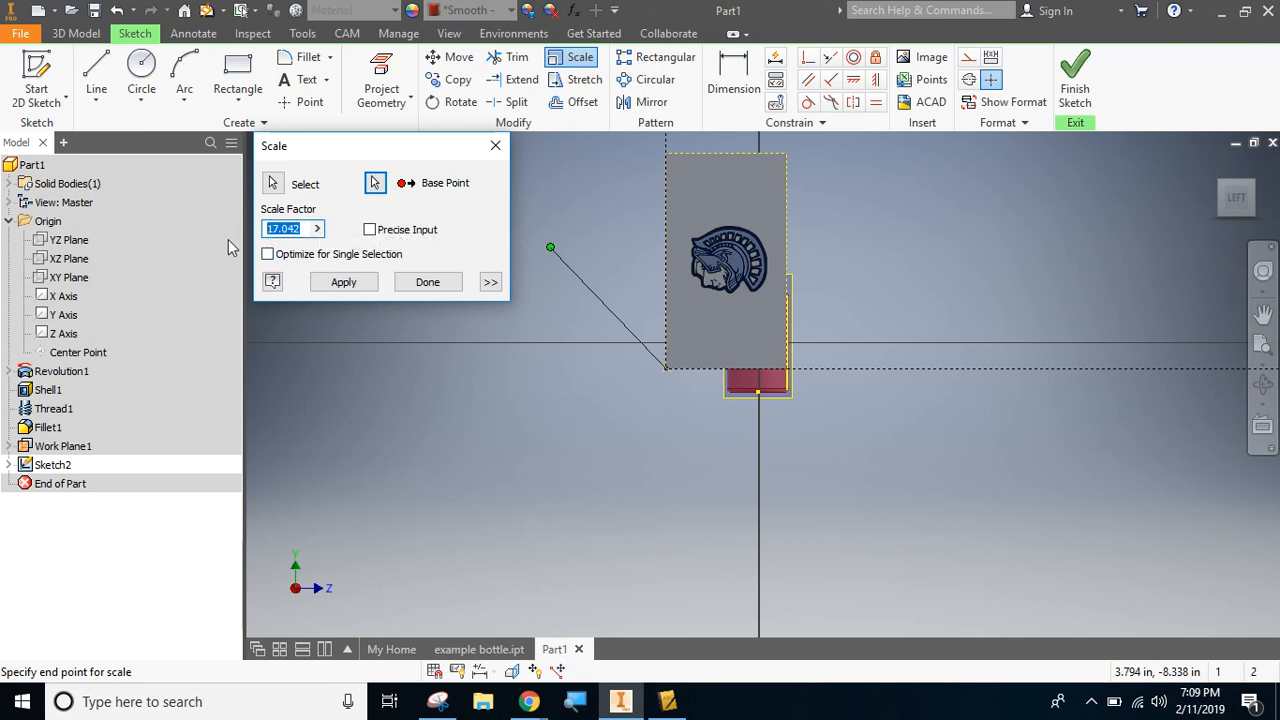
pyautogui.write('.')
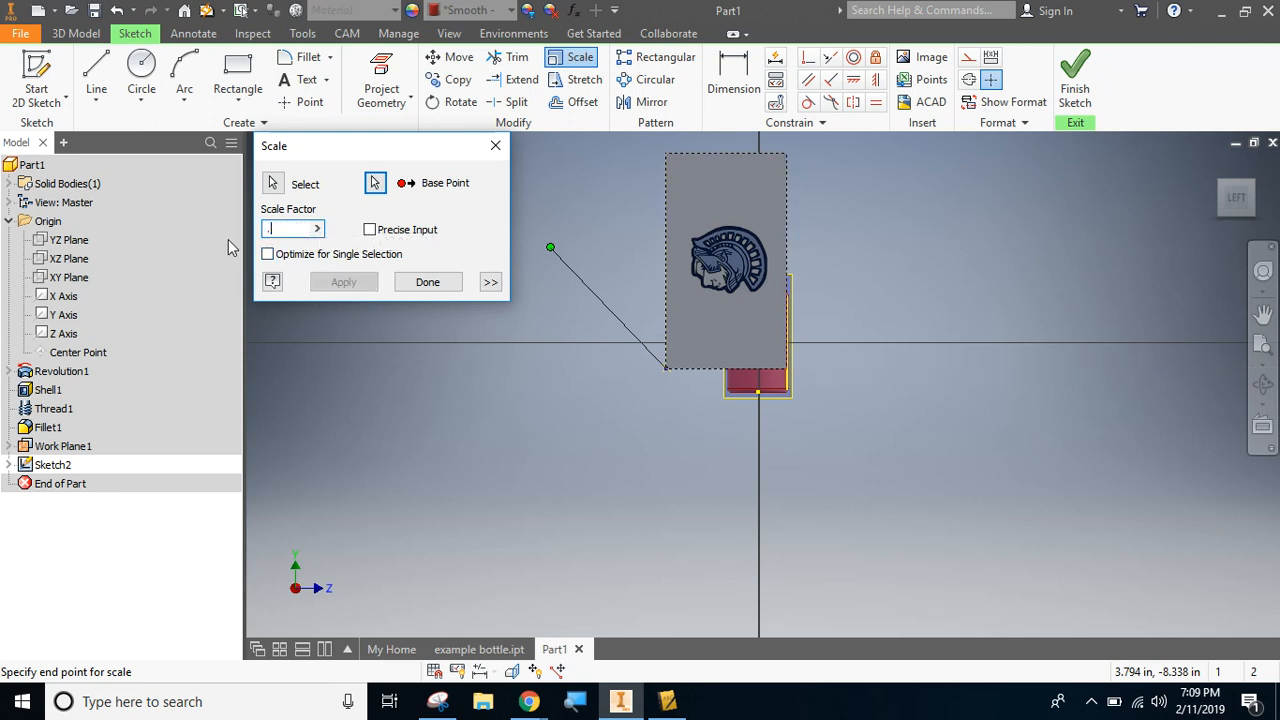
pyautogui.write('5')
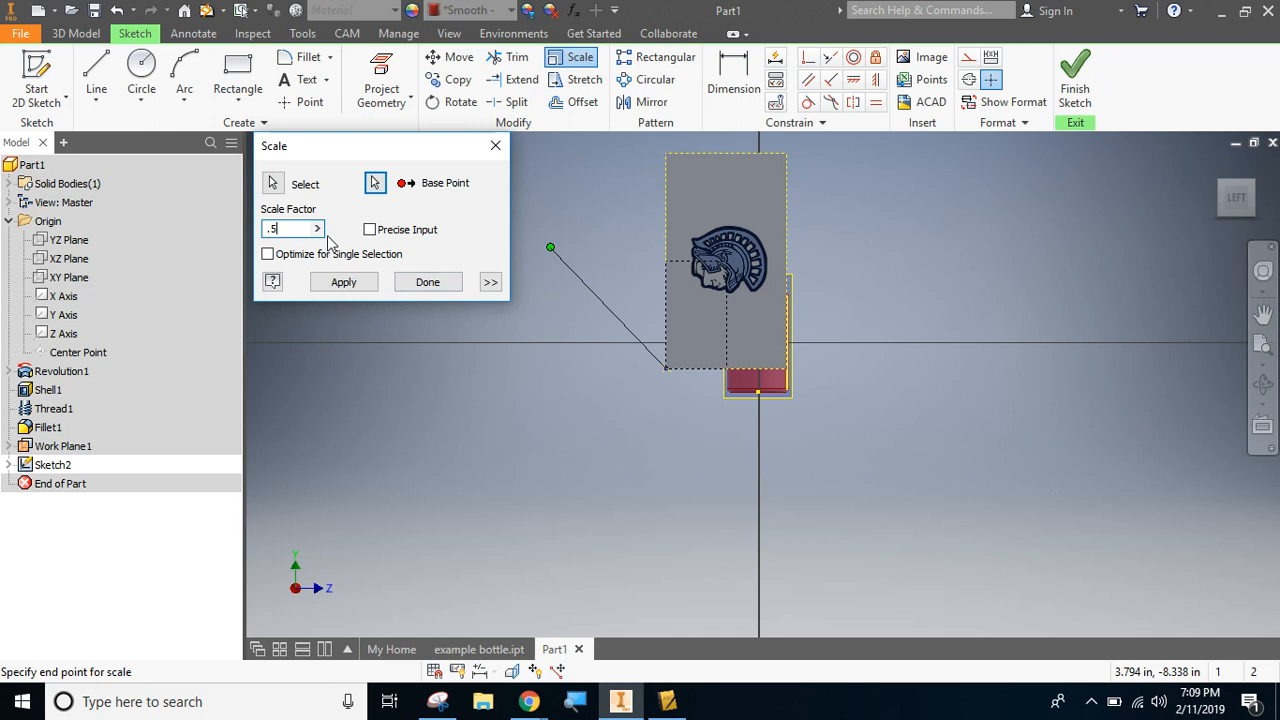
pyautogui.press('BackSpace')
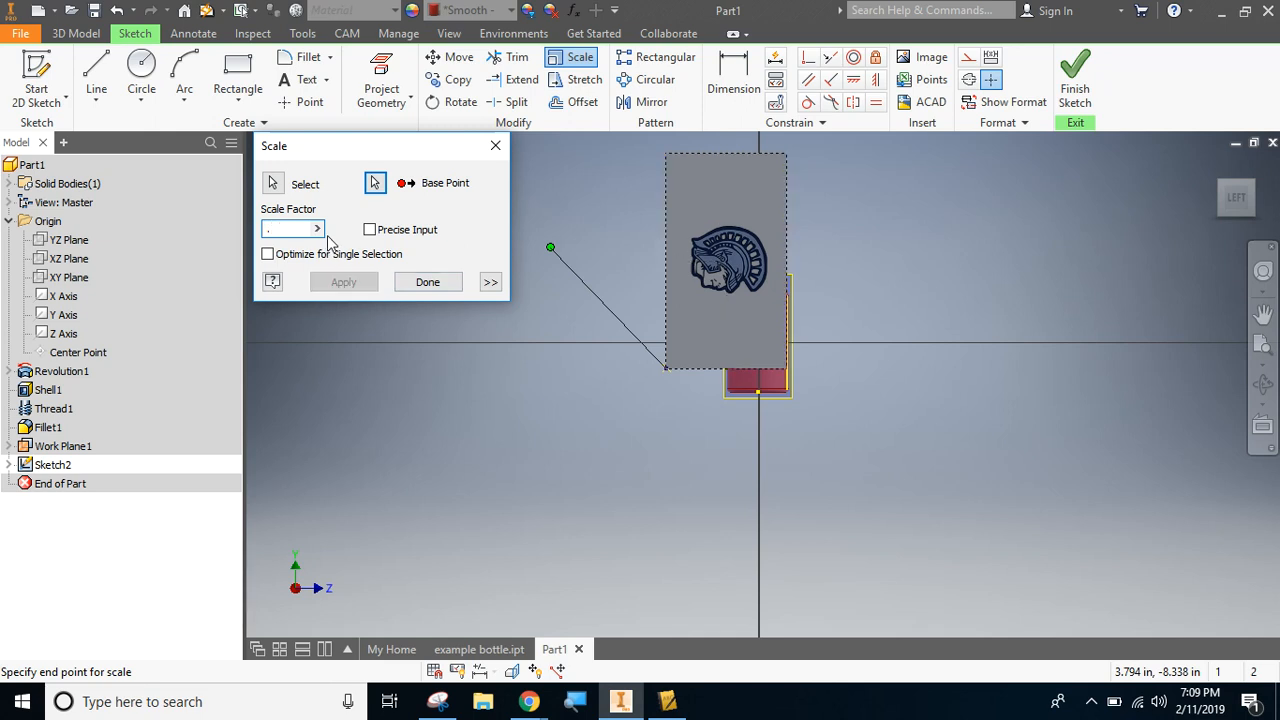
pyautogui.write('3')
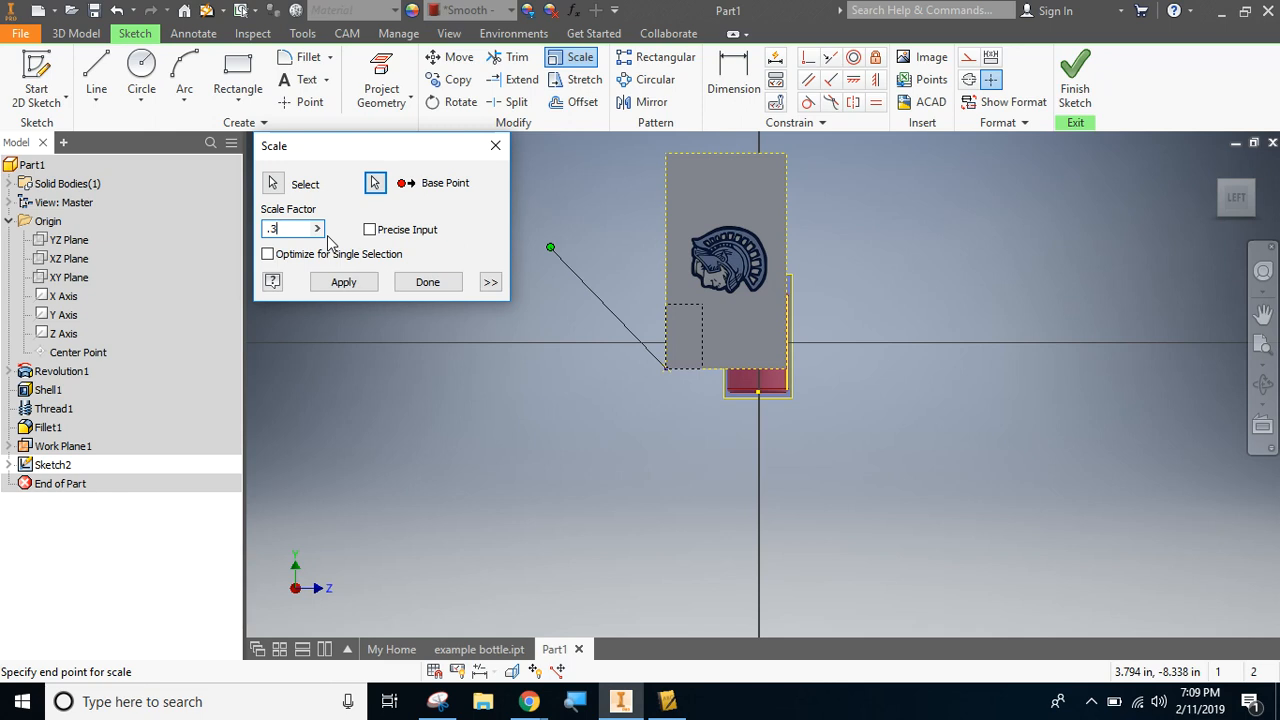
pyautogui.press('BackSpace')
pyautogui.write('4')
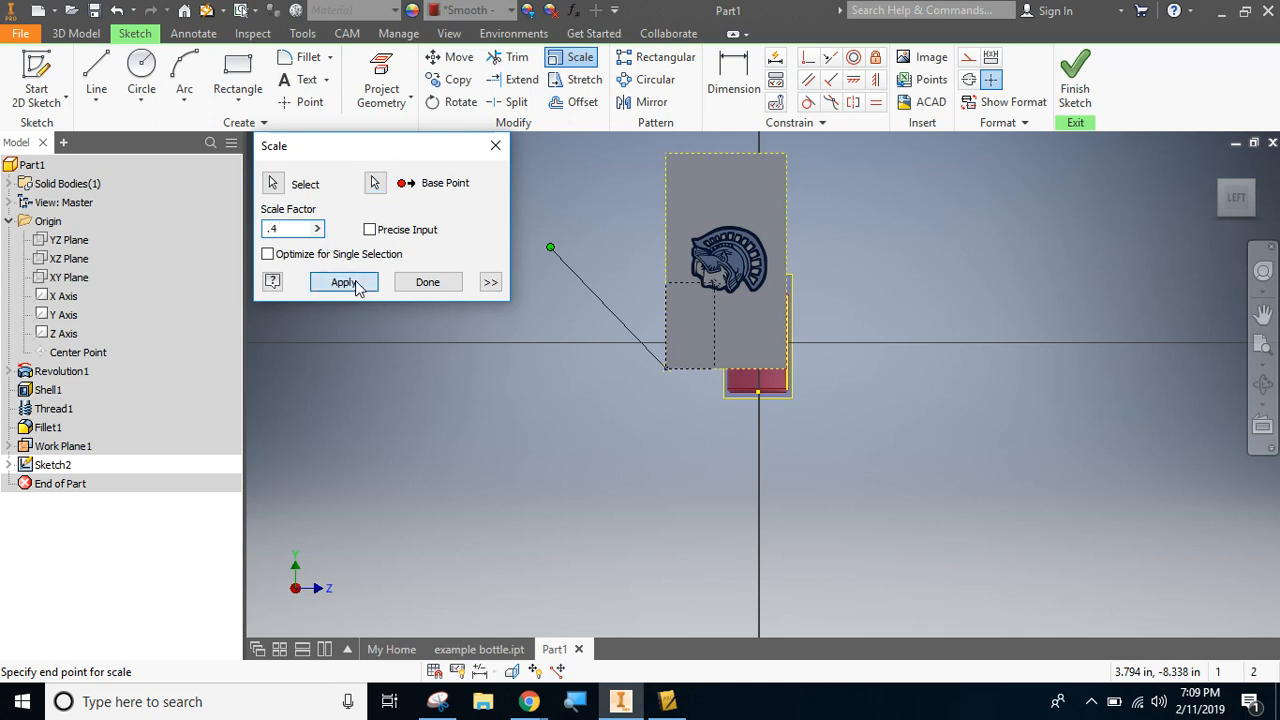
pyautogui.click(350, 282)
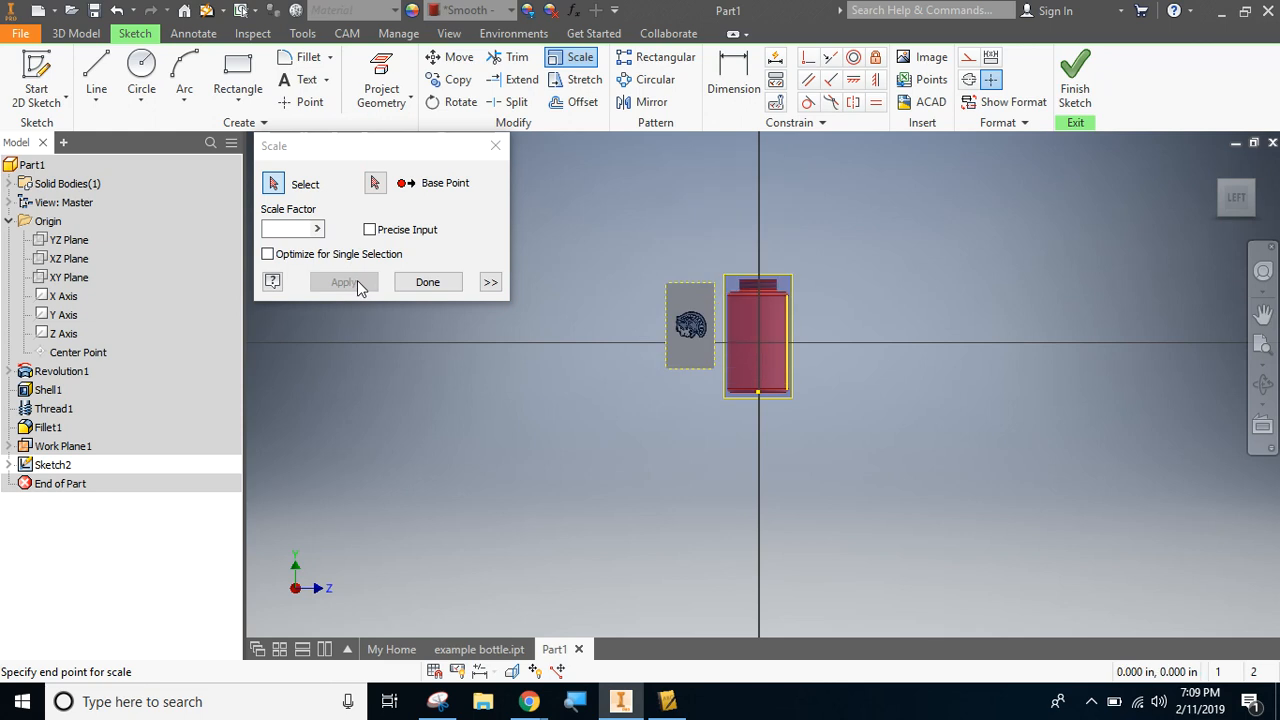
pyautogui.click(494, 145)
# Step: Rotate the logo image by 270 degrees about a point near its center so the Spartan head stands upright
pyautogui.scroll(-2, 726, 363)
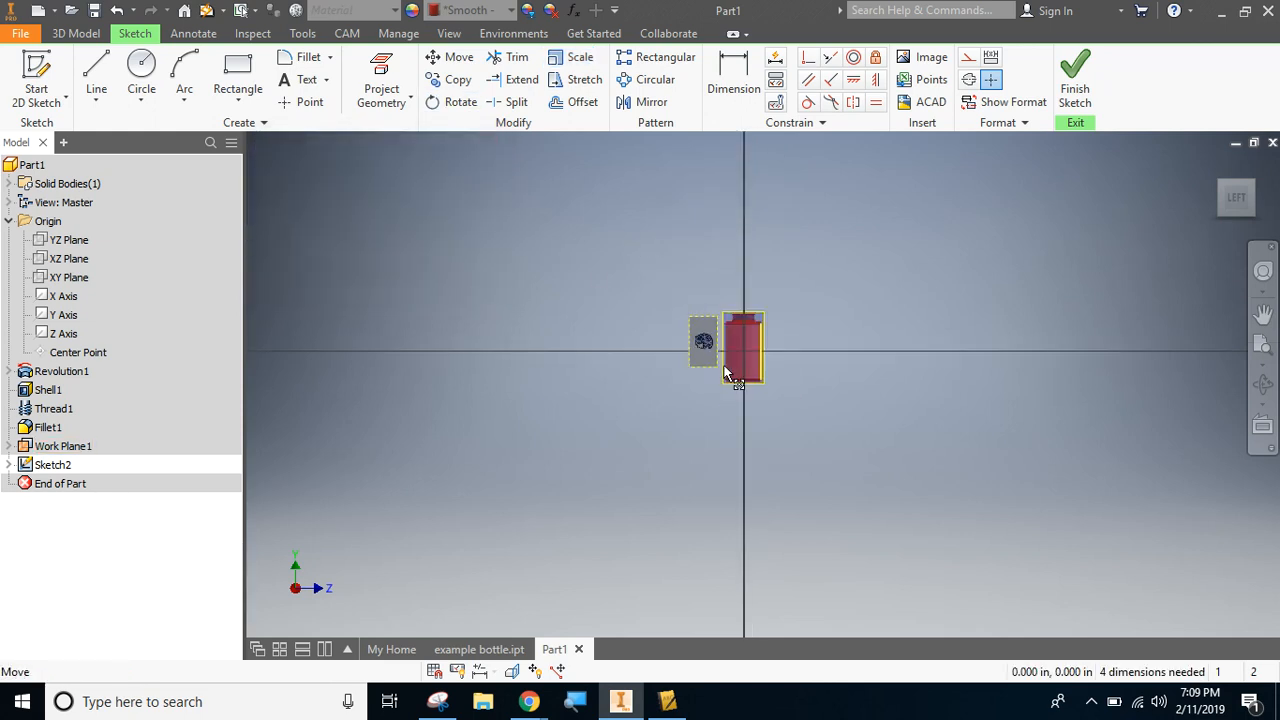
pyautogui.scroll(5, 726, 365)
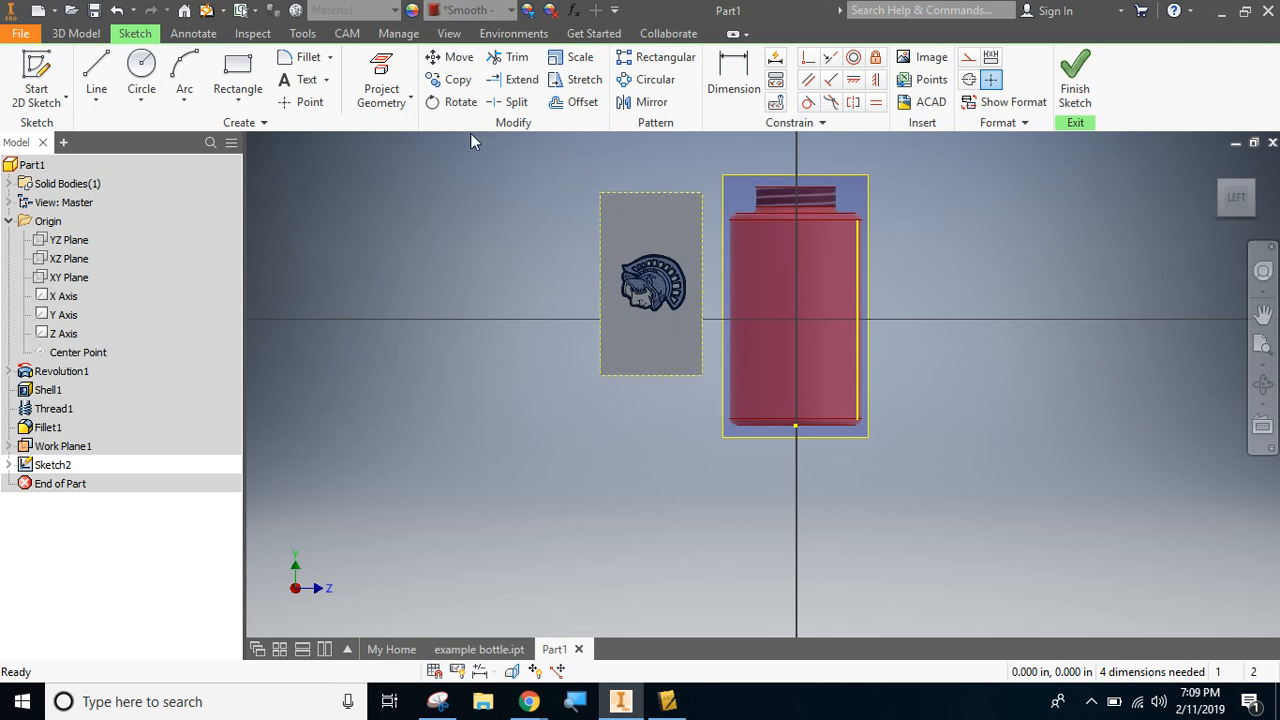
pyautogui.click(452, 102)
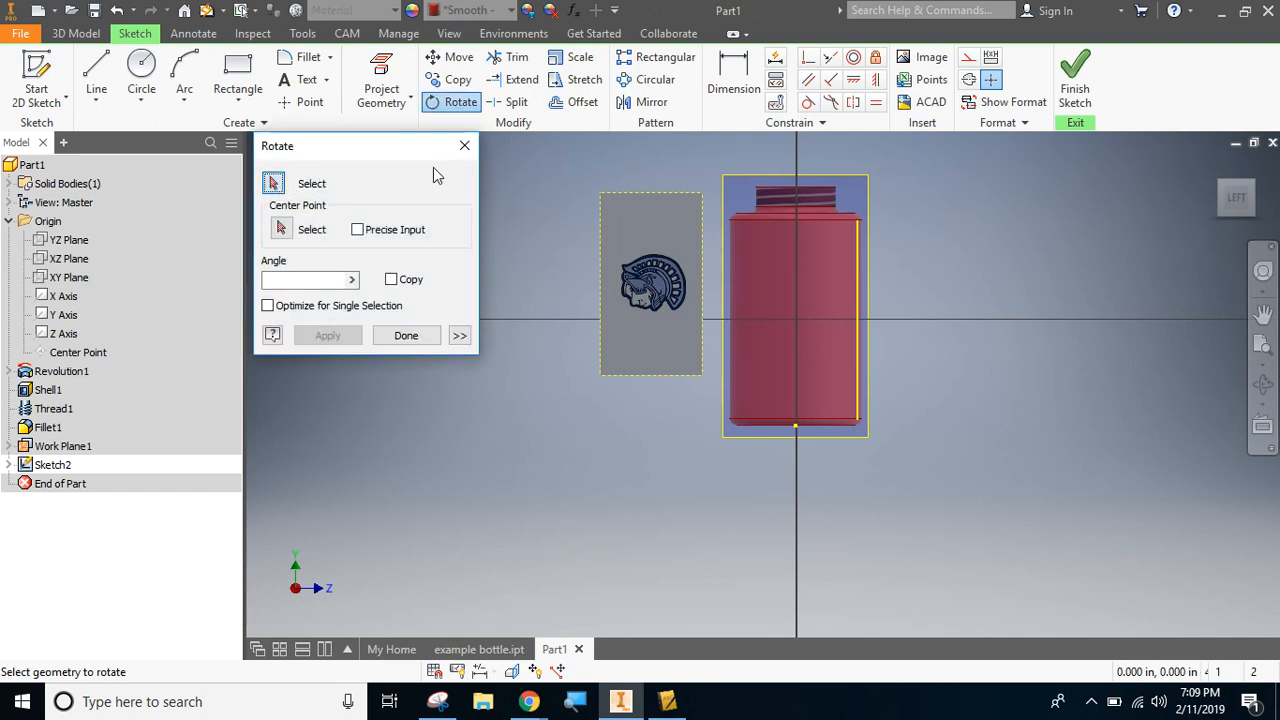
pyautogui.moveTo(545, 162); pyautogui.dragTo(724, 414)
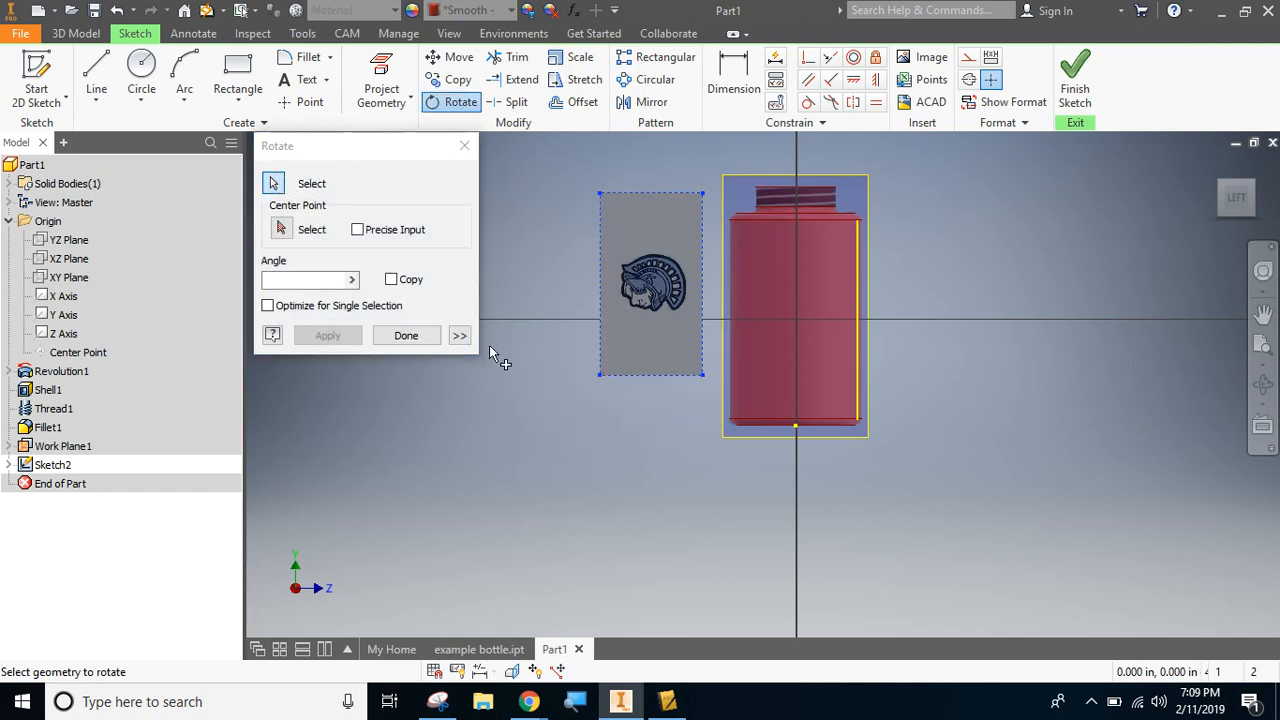
pyautogui.click(281, 229)
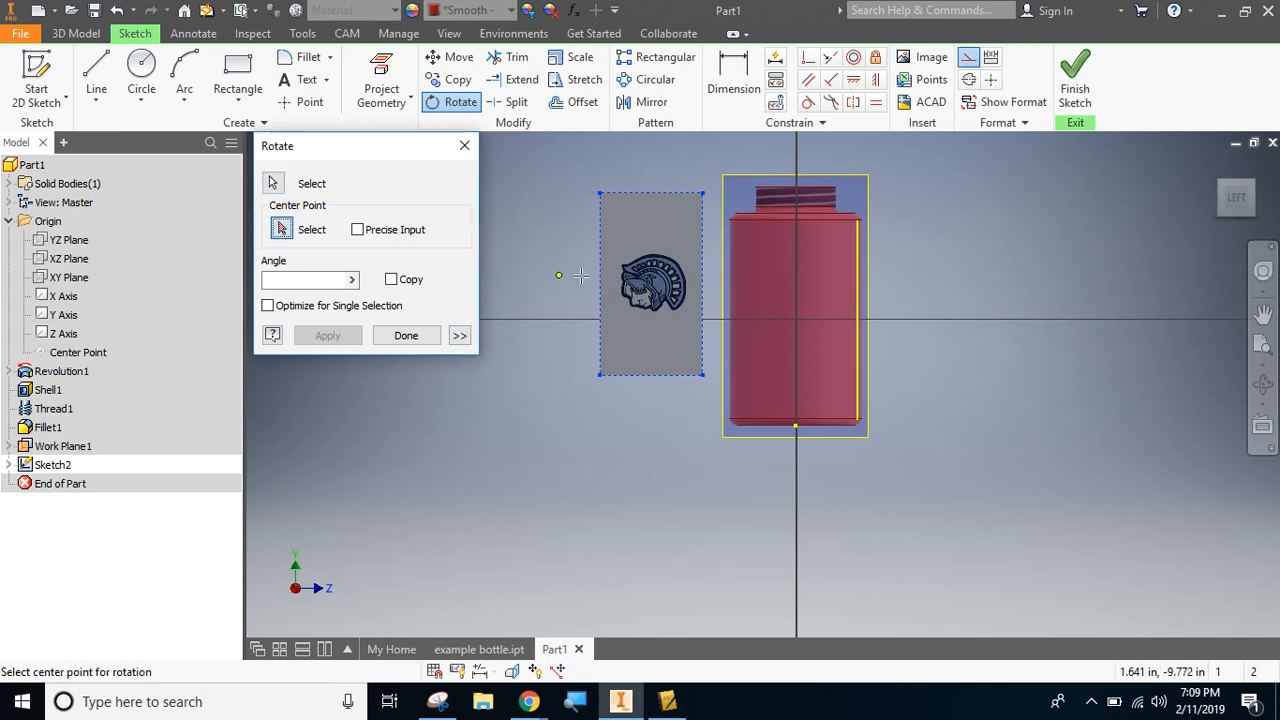
pyautogui.click(648, 287)
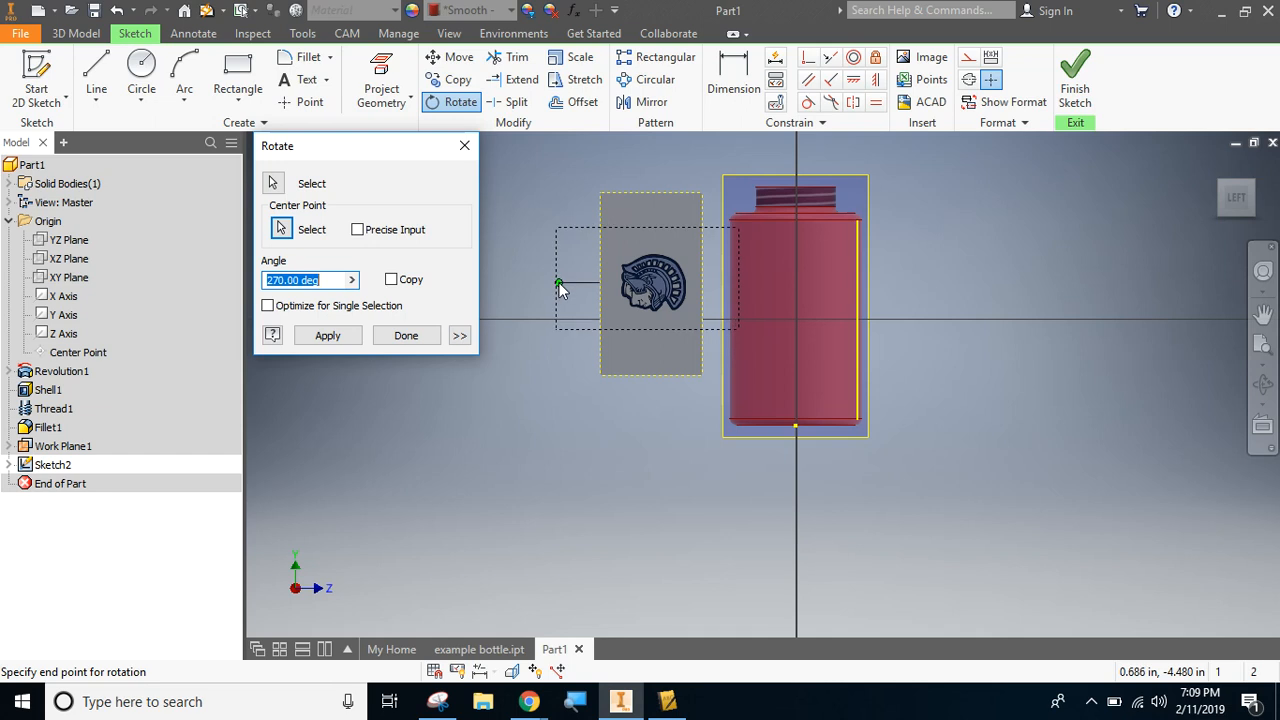
pyautogui.click(559, 283)
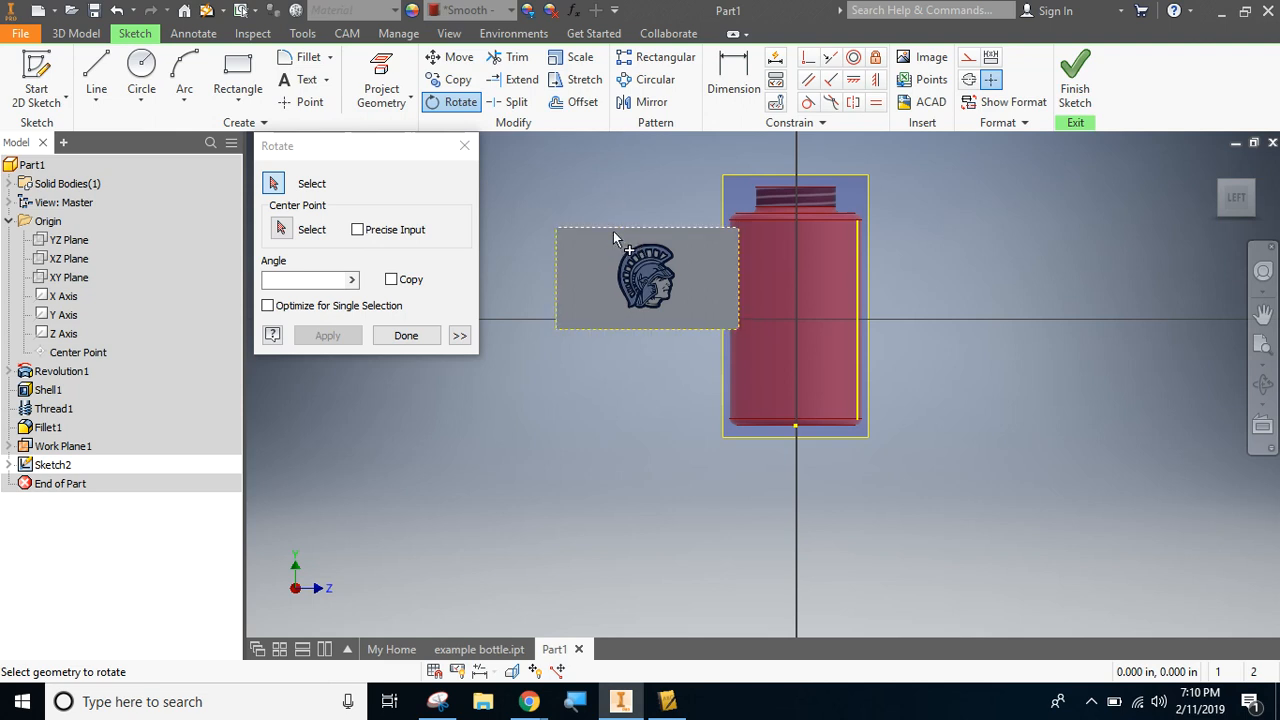
pyautogui.click(400, 337)
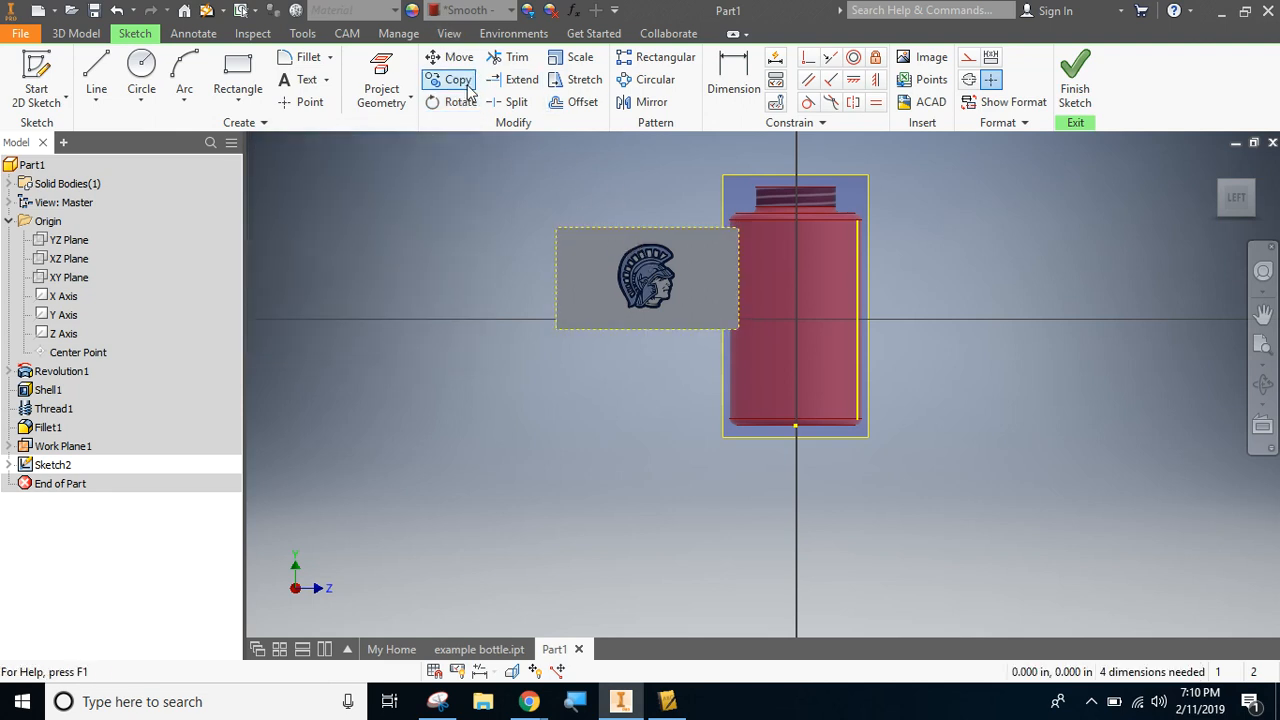
# Step: Move the logo image by its upper-left corner onto the bottle so the Spartan head sits near the middle of the side
pyautogui.click(448, 57)
pyautogui.click(627, 251)
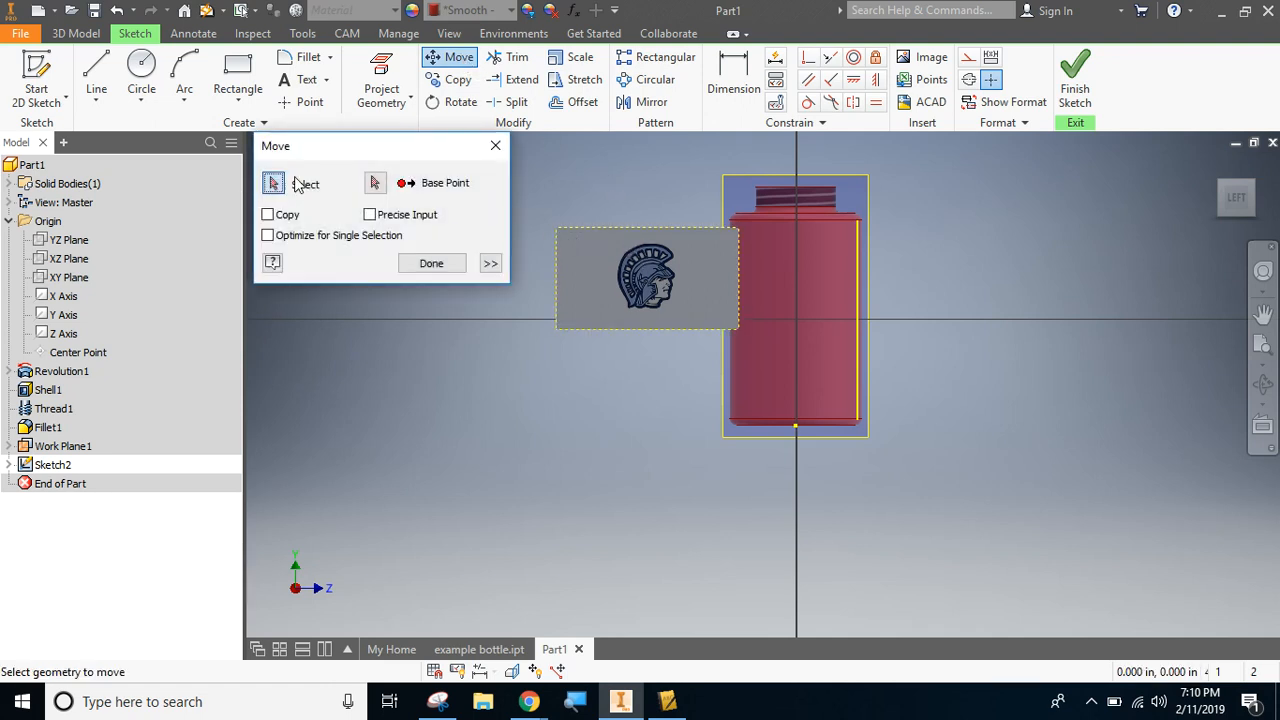
pyautogui.click(372, 183)
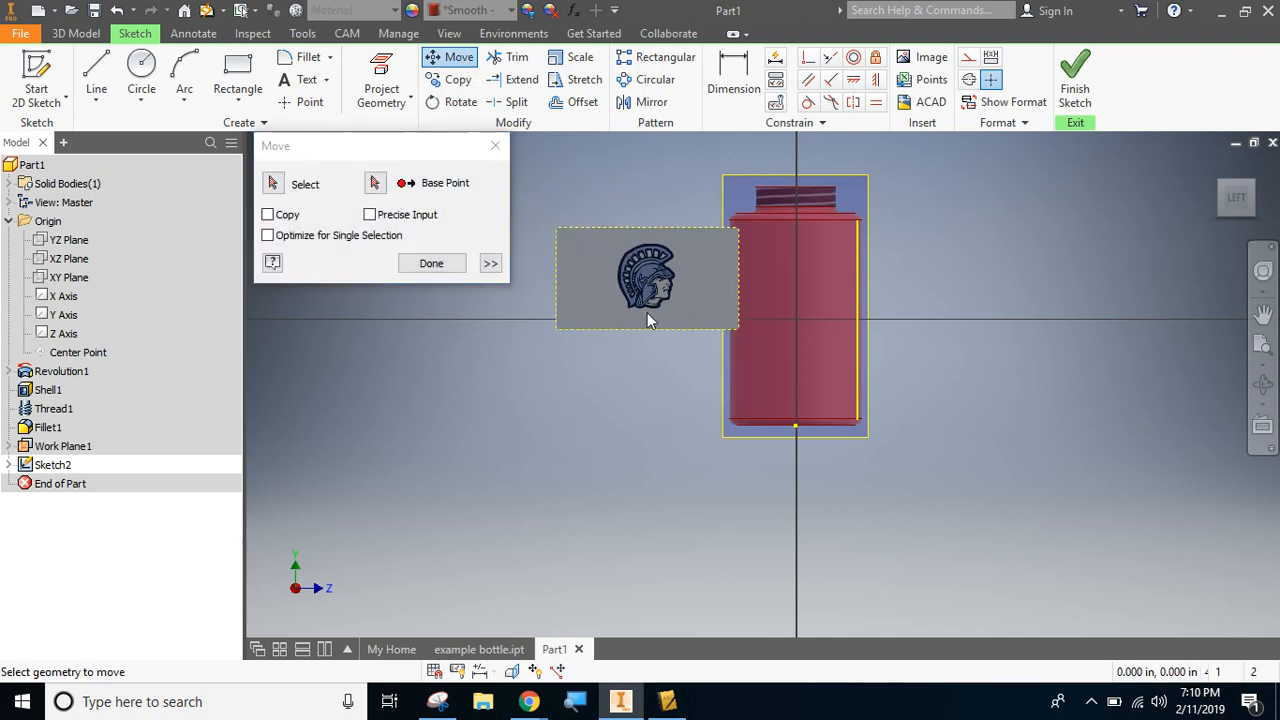
pyautogui.click(273, 183)
pyautogui.moveTo(531, 185); pyautogui.dragTo(756, 355)
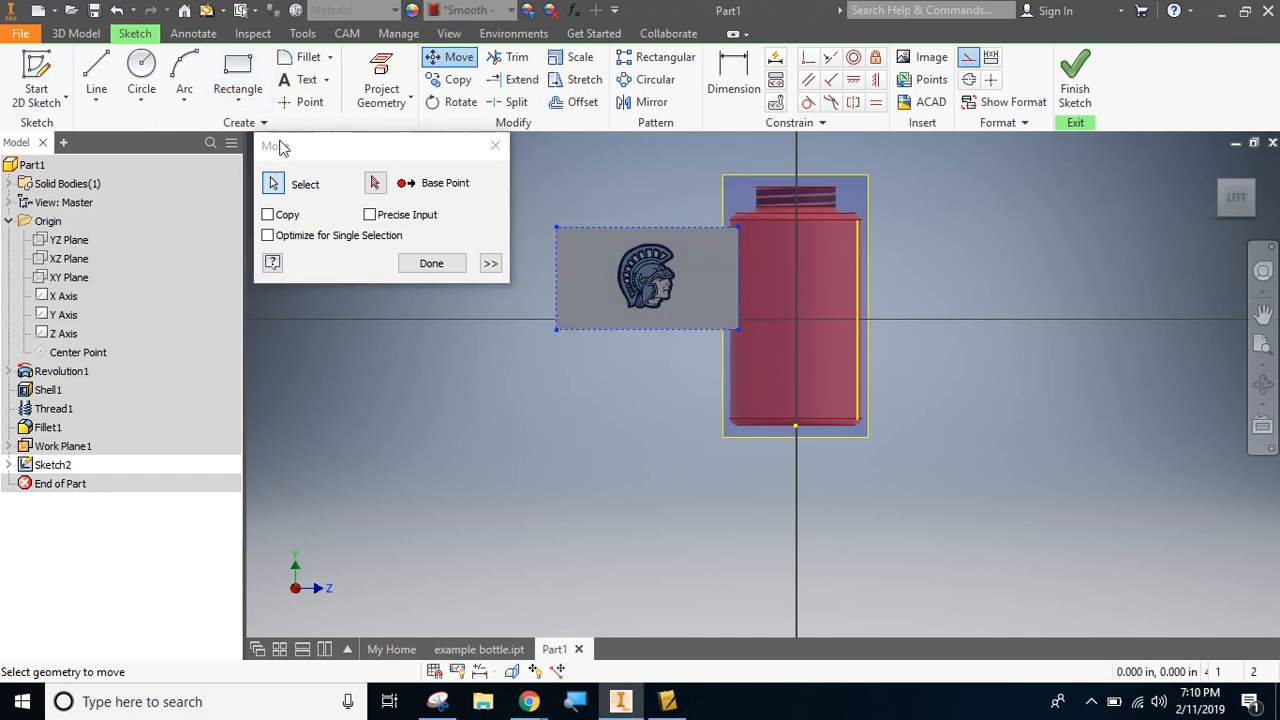
pyautogui.click(372, 183)
pyautogui.click(556, 228)
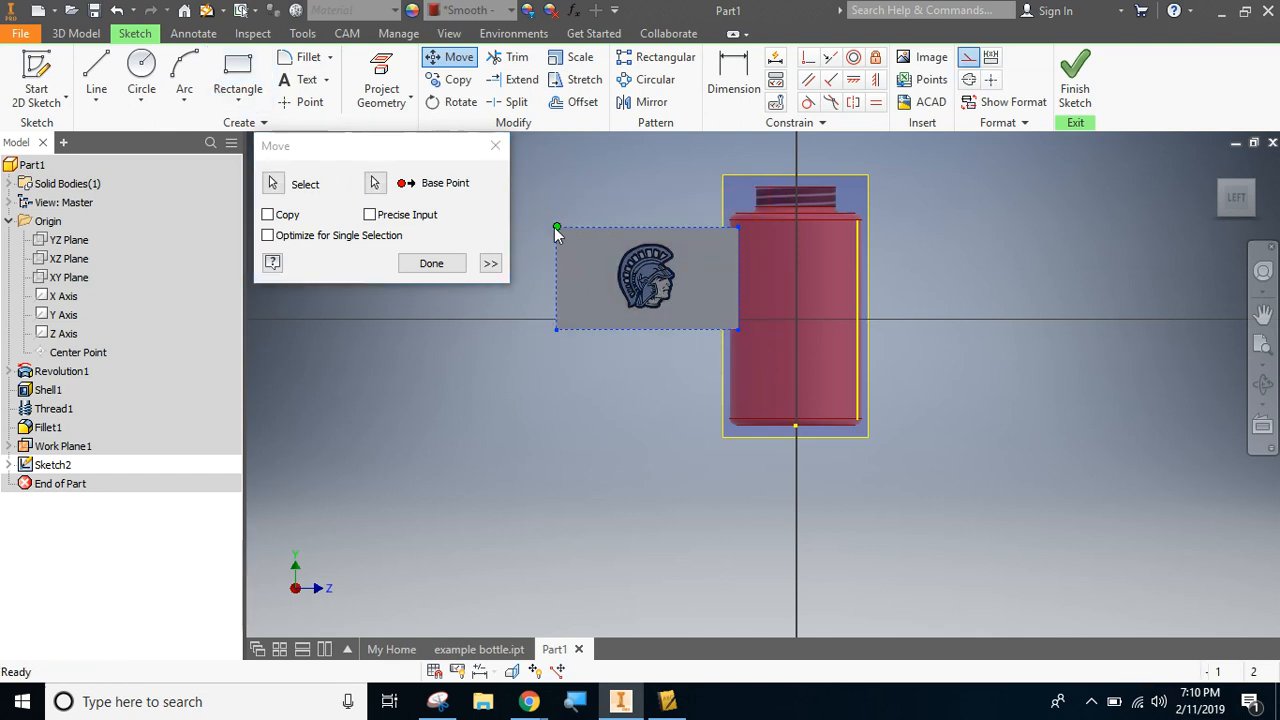
pyautogui.click(557, 229)
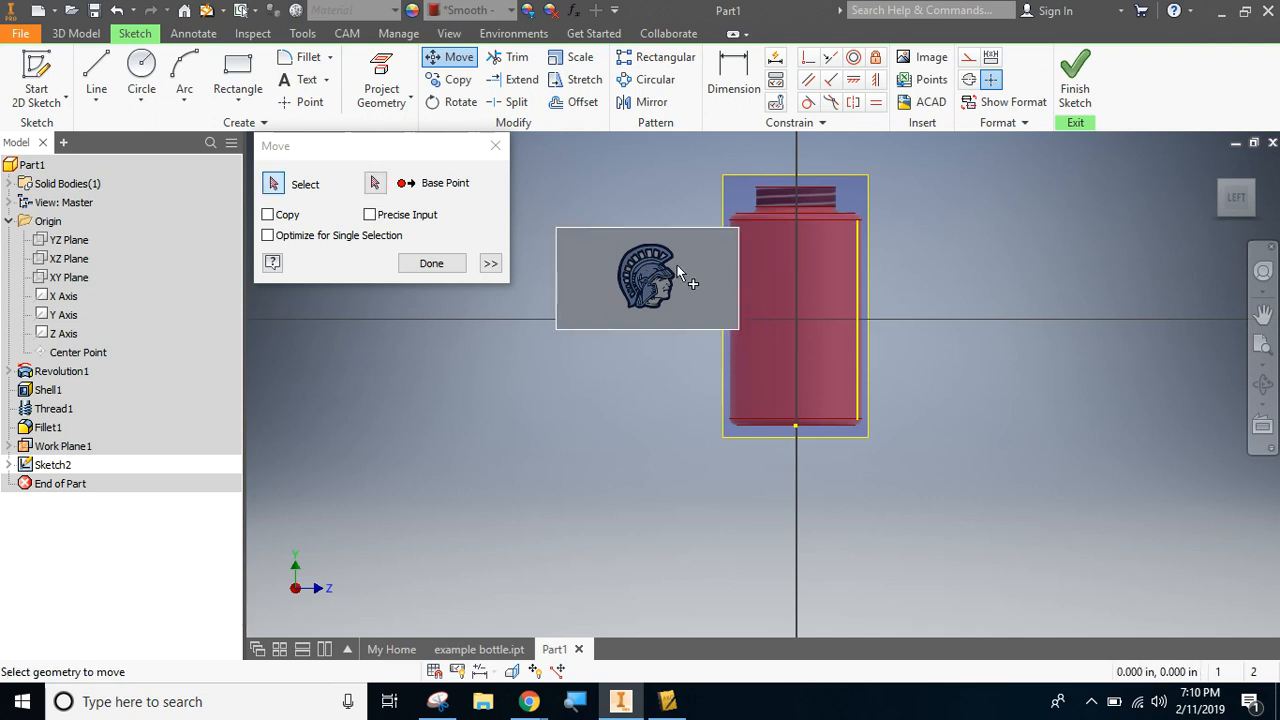
pyautogui.click(282, 187)
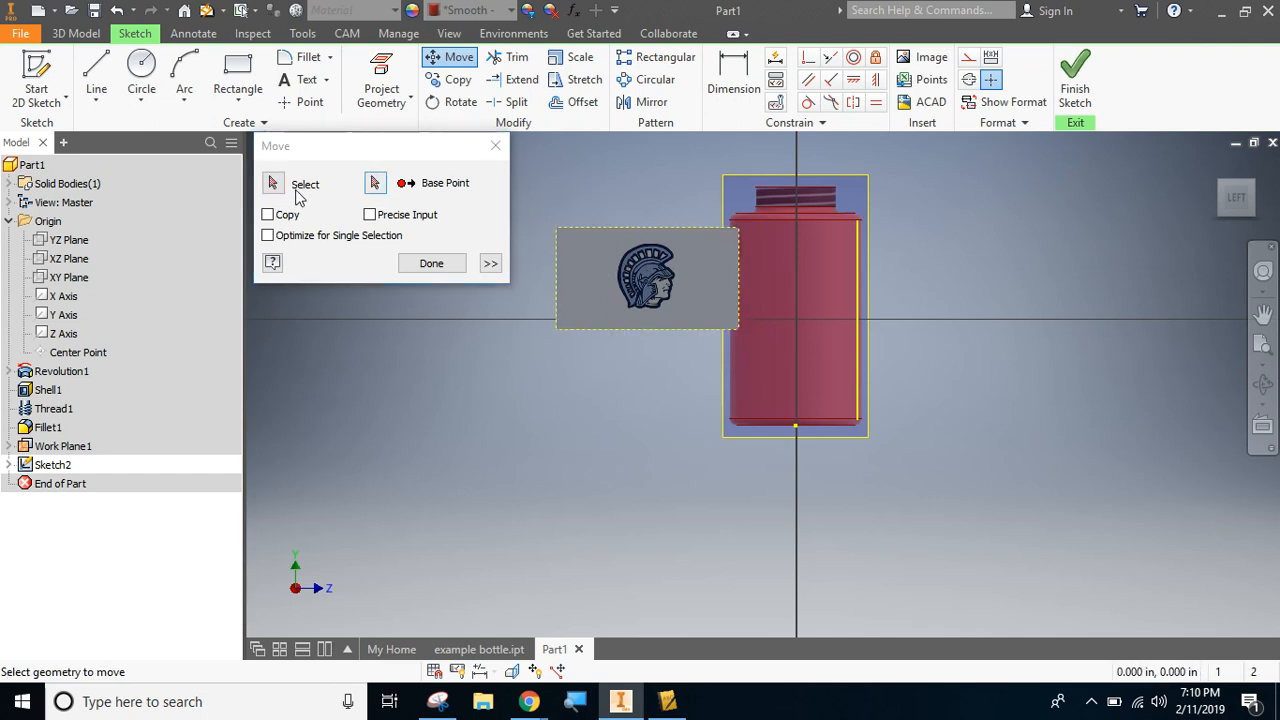
pyautogui.moveTo(533, 188); pyautogui.dragTo(757, 356)
pyautogui.click(375, 184)
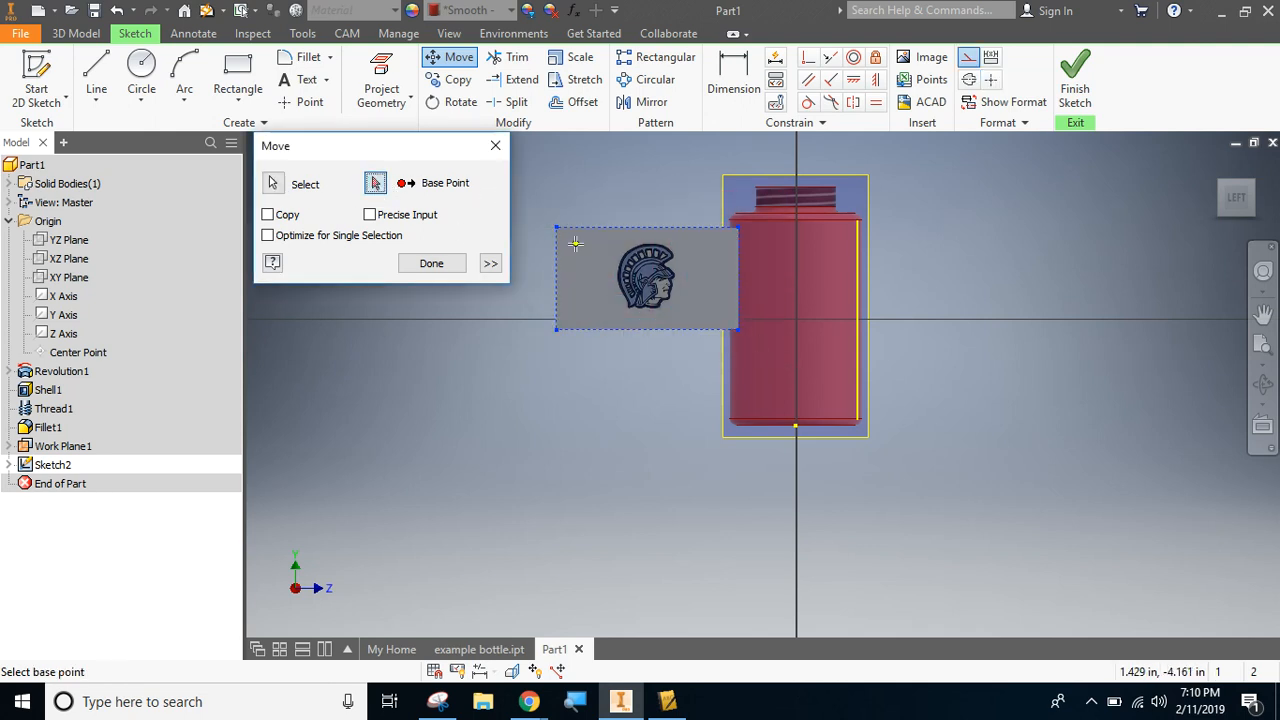
pyautogui.click(557, 227)
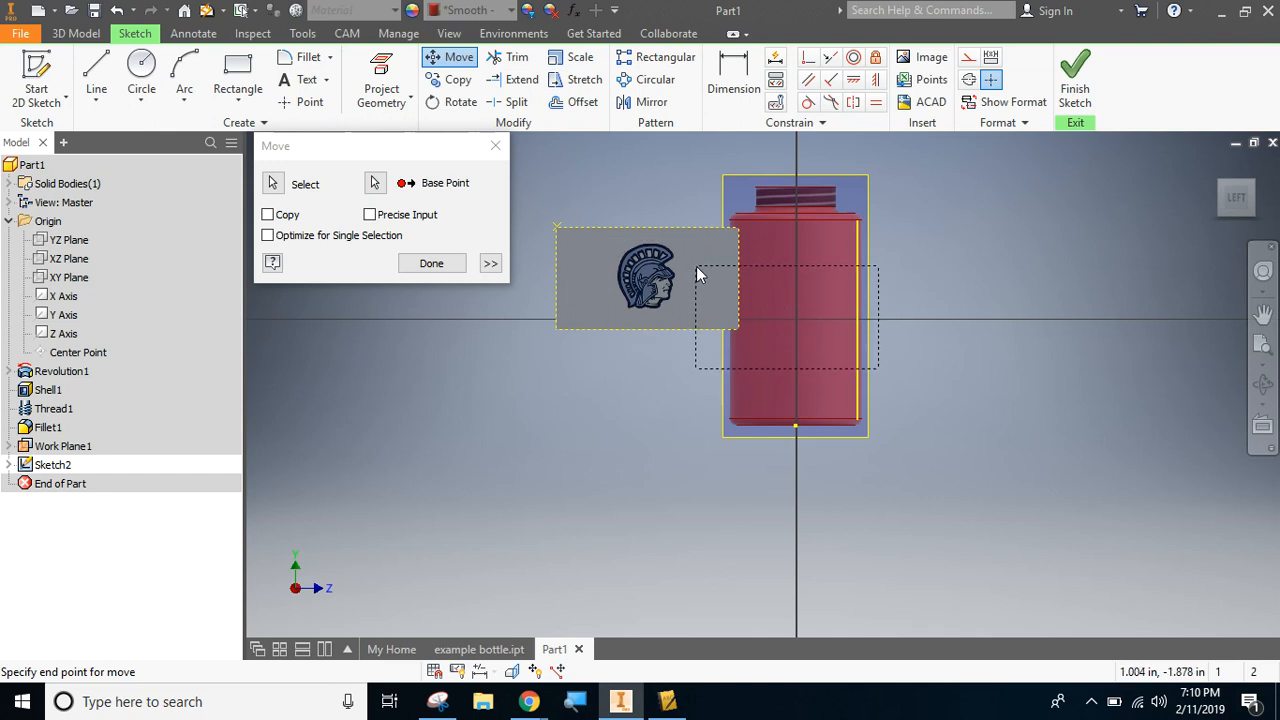
pyautogui.click(696, 266)
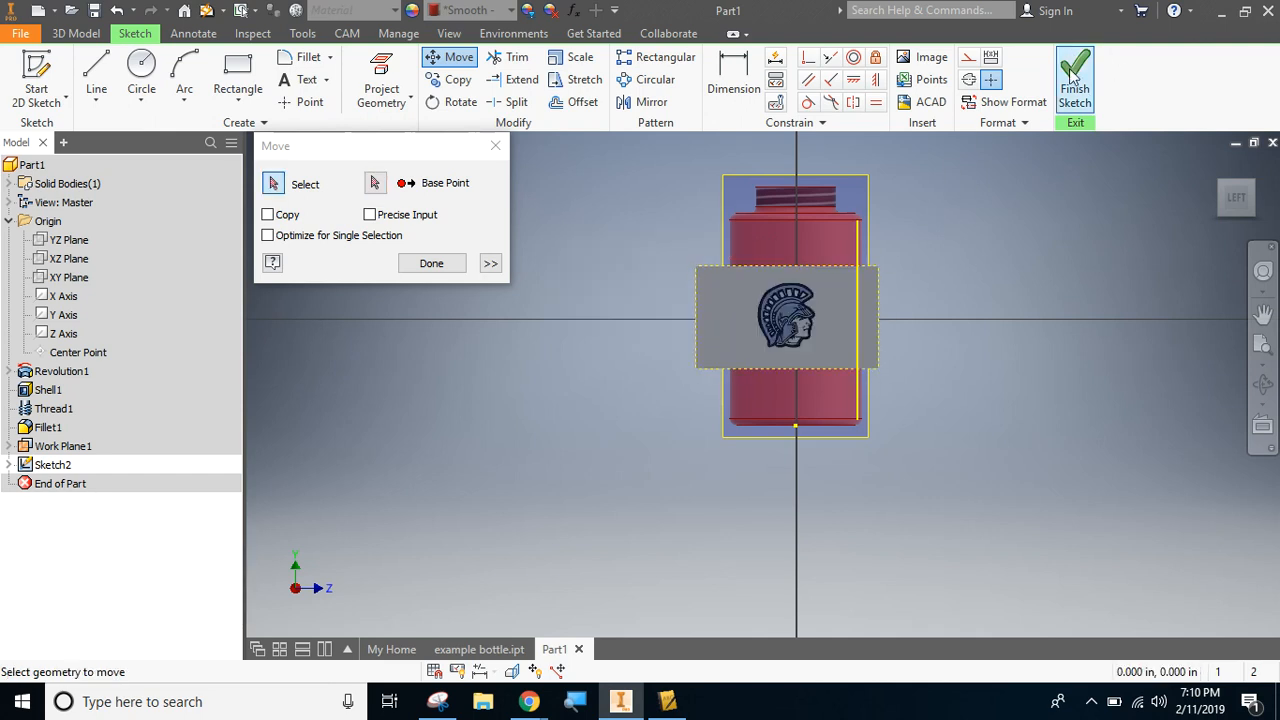
pyautogui.click(429, 263)
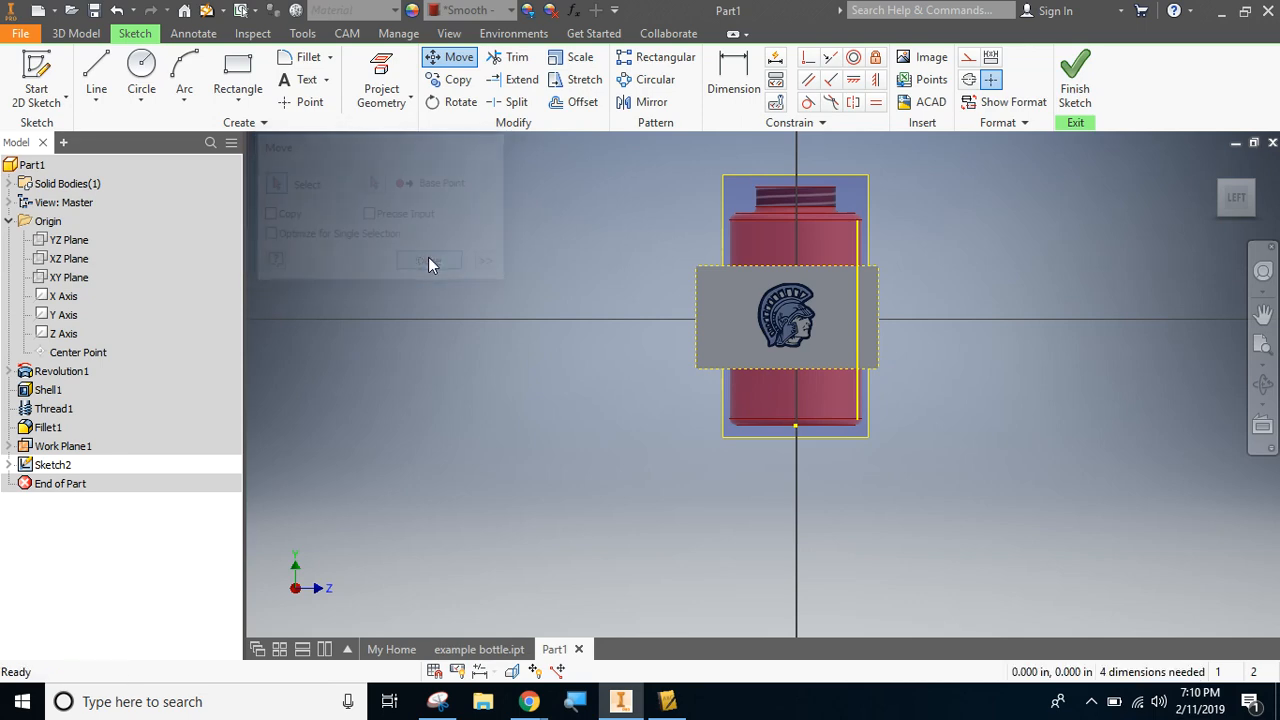
# Step: Finish the sketch and set up a Decal of the Spartan logo image with Wrap to Face on the bottle's cylindrical side
pyautogui.click(1075, 82)
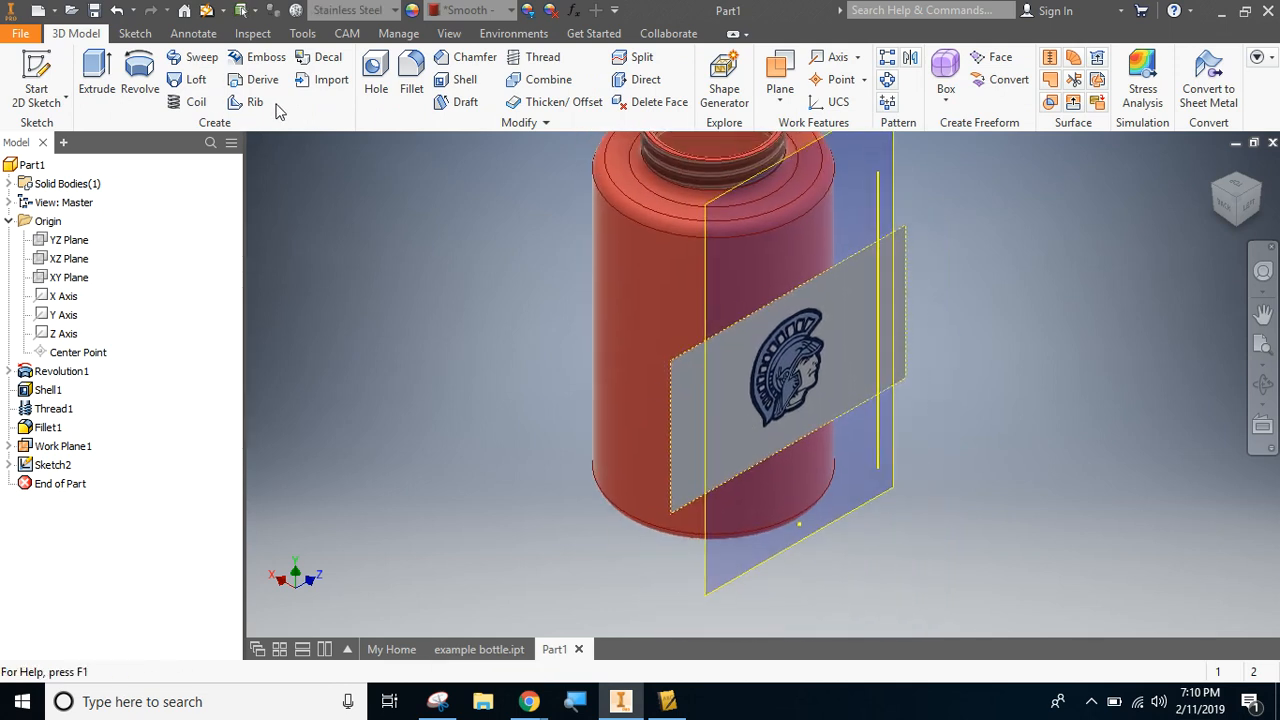
pyautogui.click(320, 57)
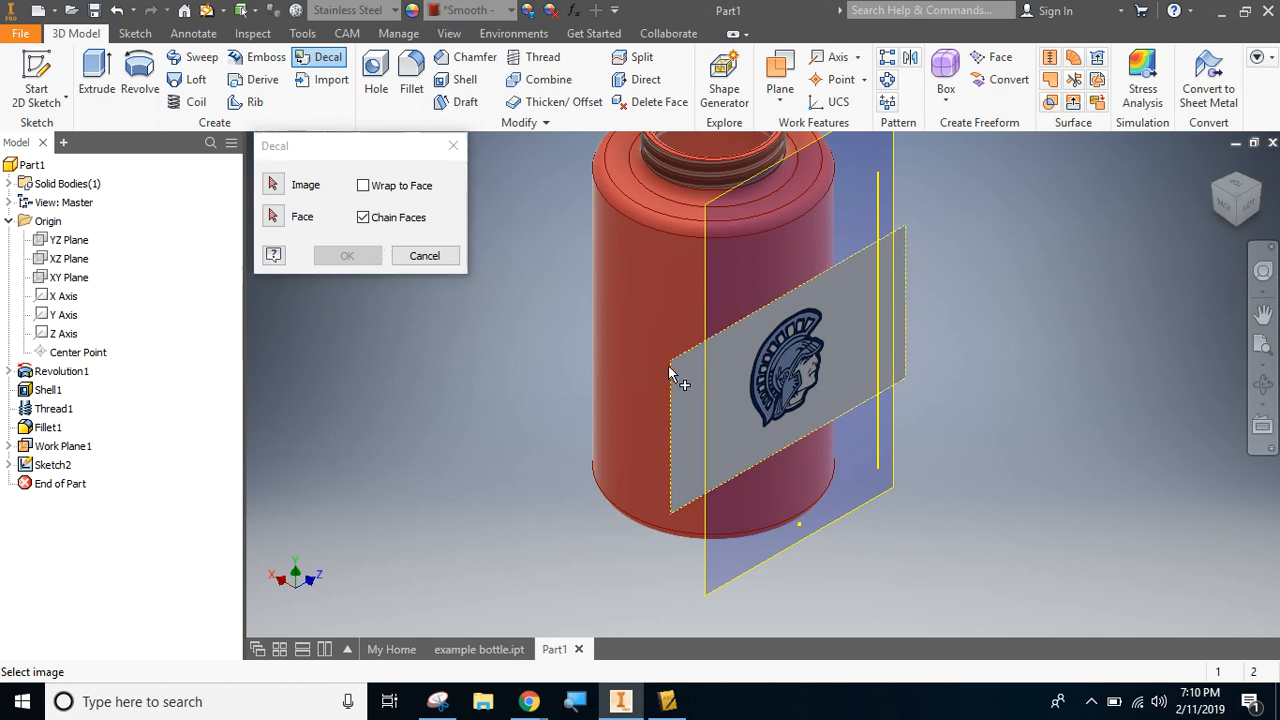
pyautogui.click(272, 216)
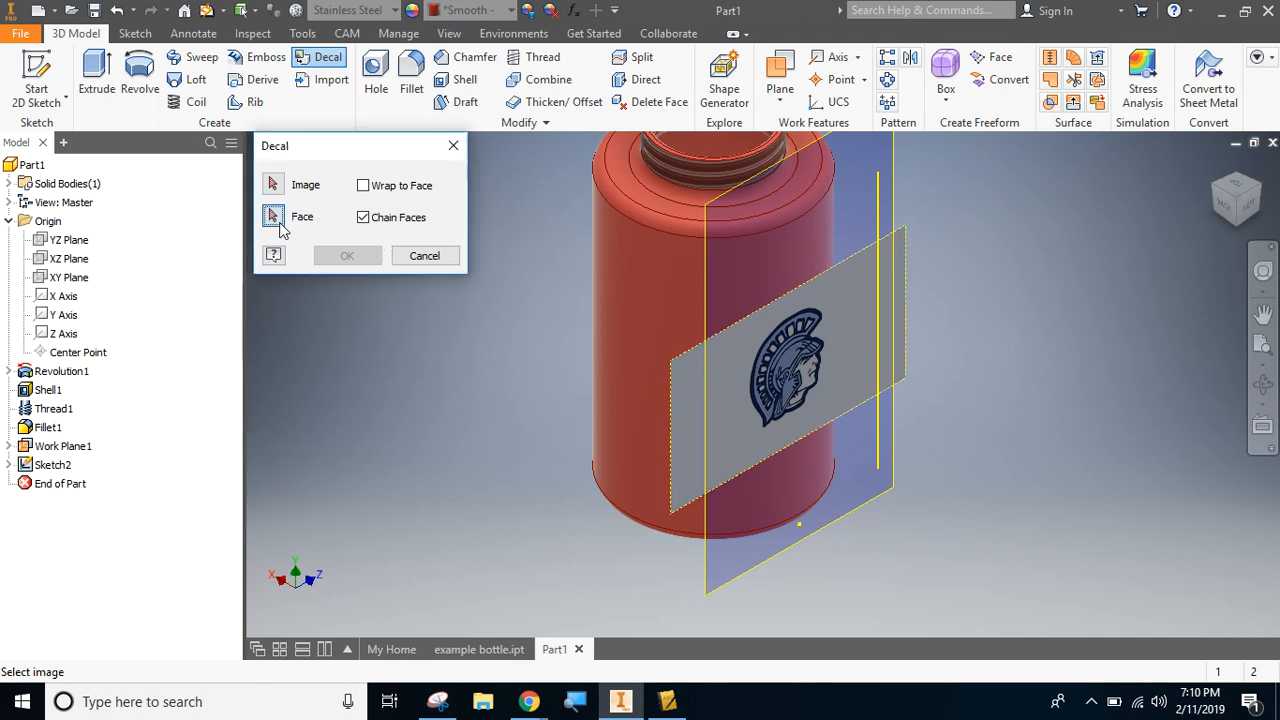
pyautogui.click(363, 186)
pyautogui.click(595, 246)
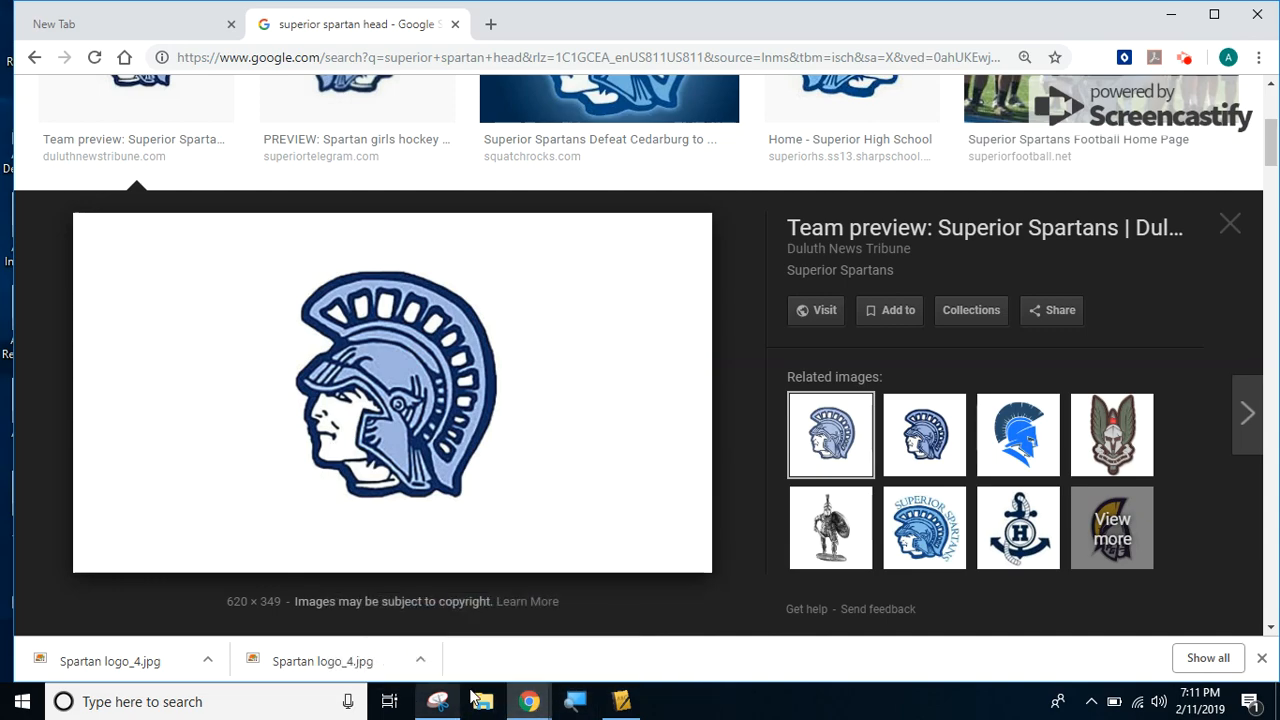
pyautogui.click(1172, 16)
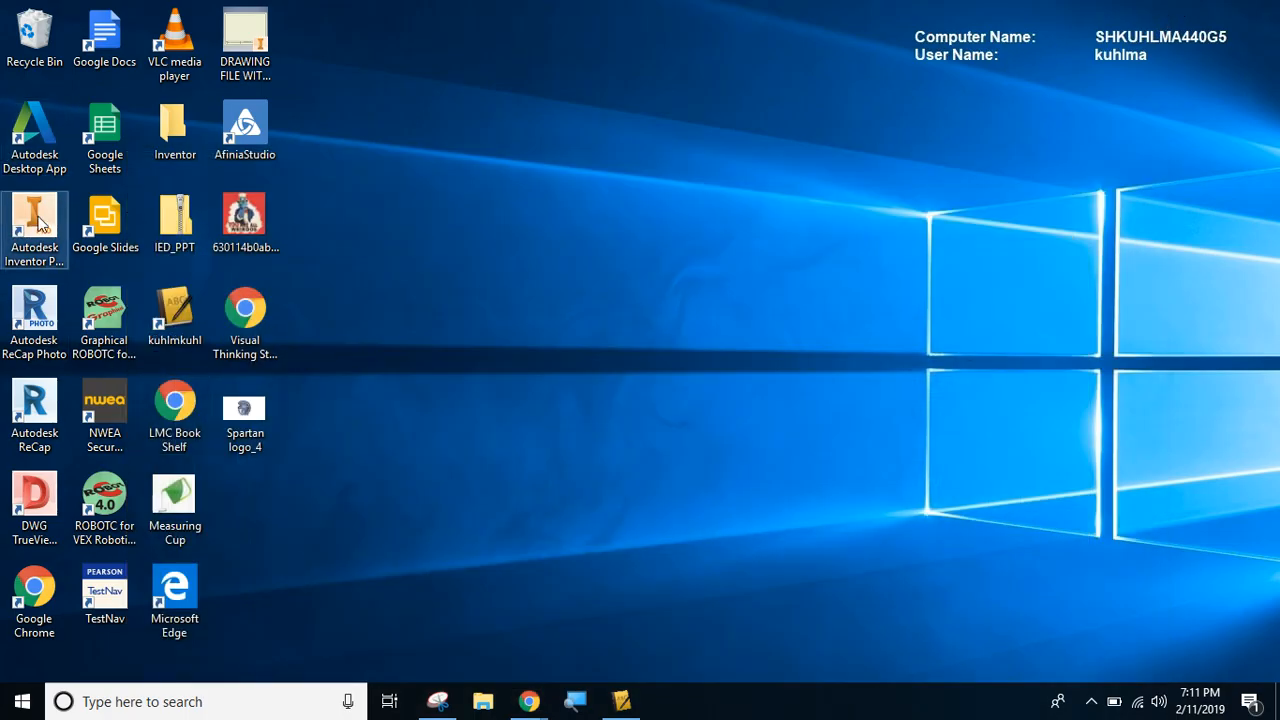
pyautogui.moveTo(529, 701)
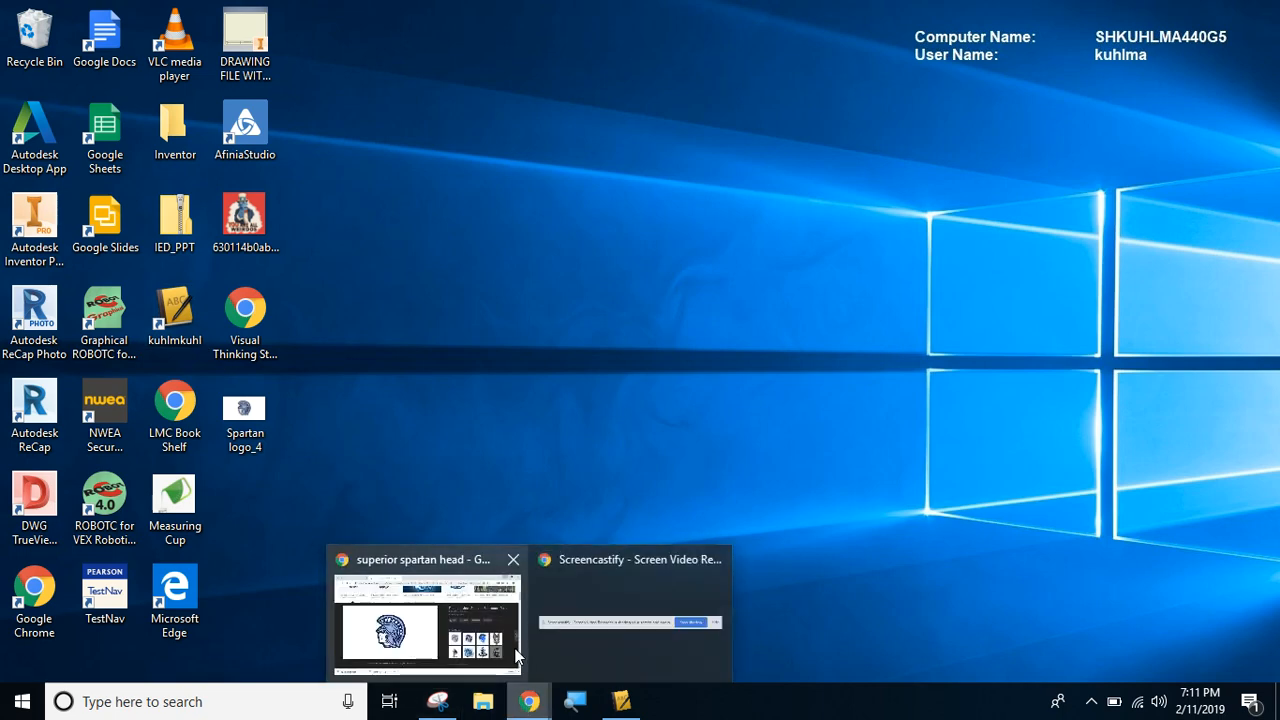
pyautogui.click(630, 615)
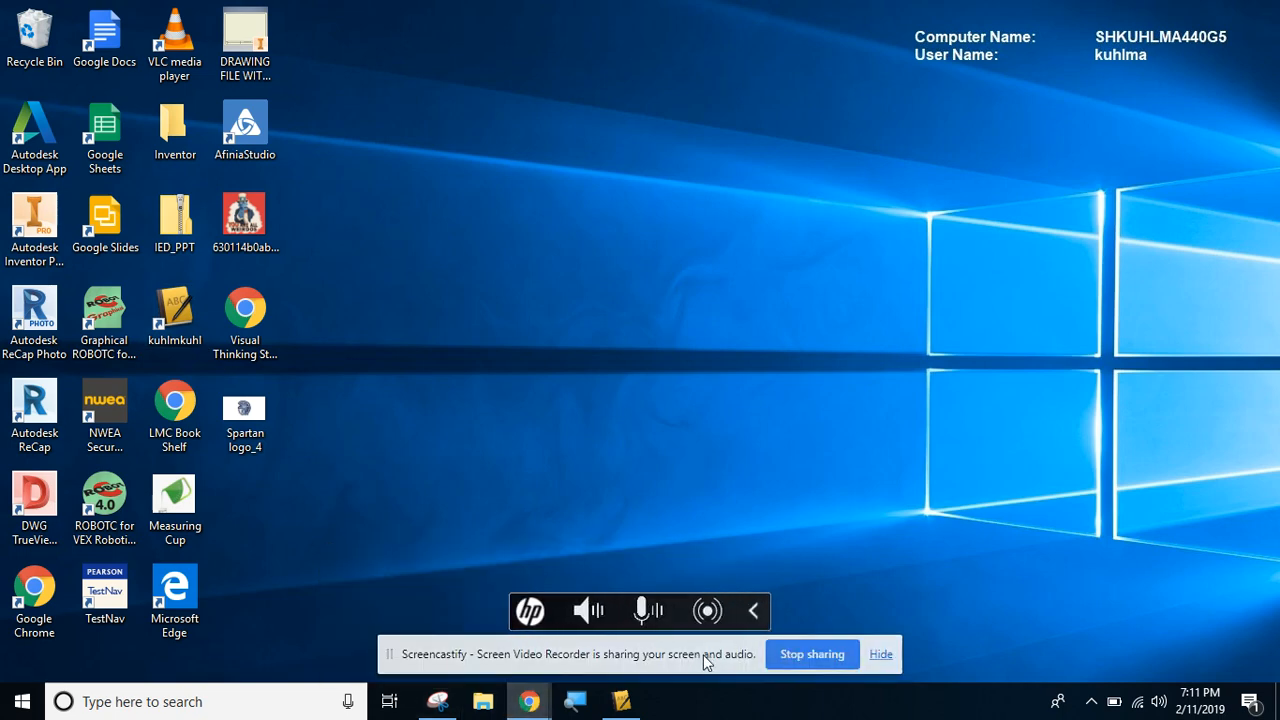